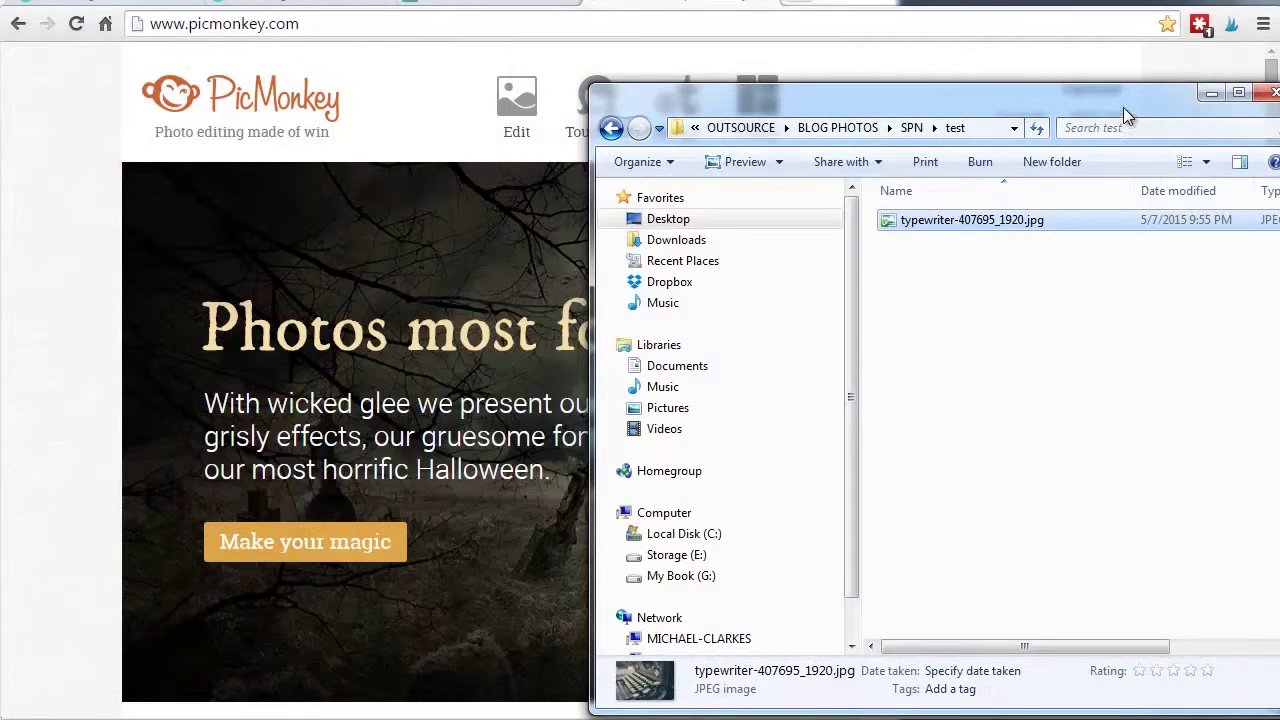
Drag typewriter-407695_1920.jpg from Explorer onto PicMonkey to open it in the editor
left_click_drag(1123, 107, 1113, 115)
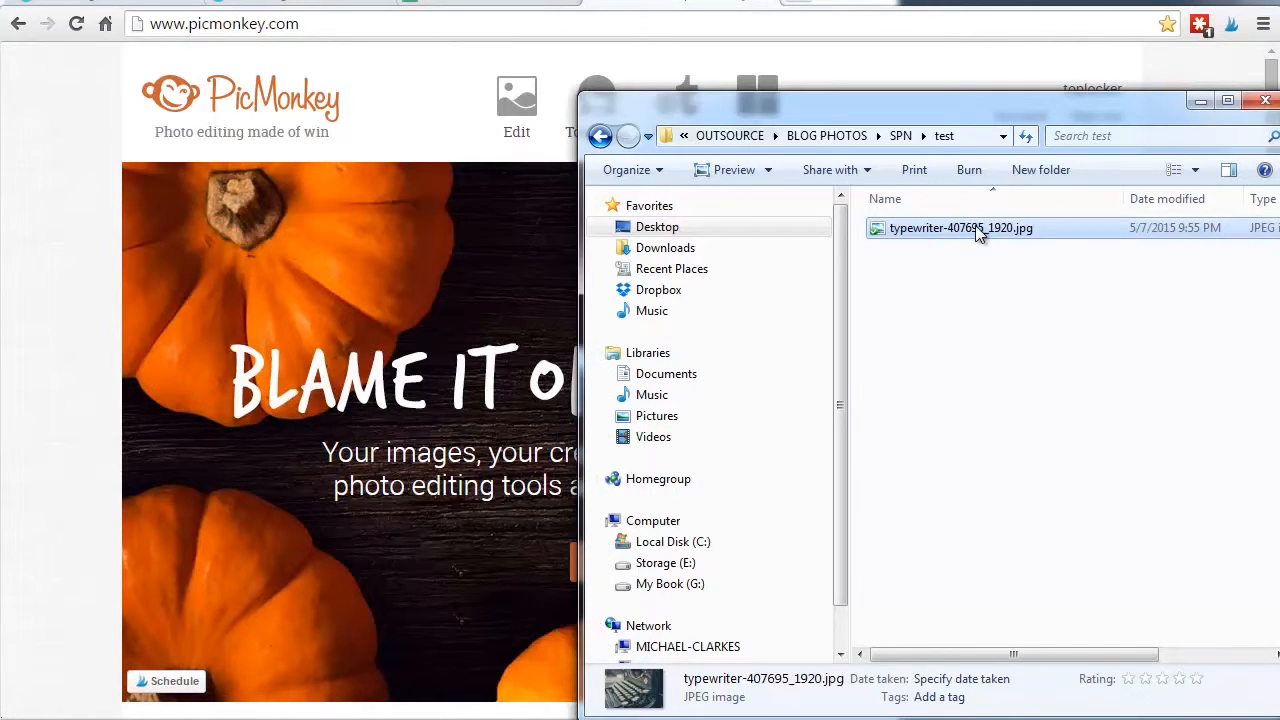
left_click_drag(980, 233, 255, 326)
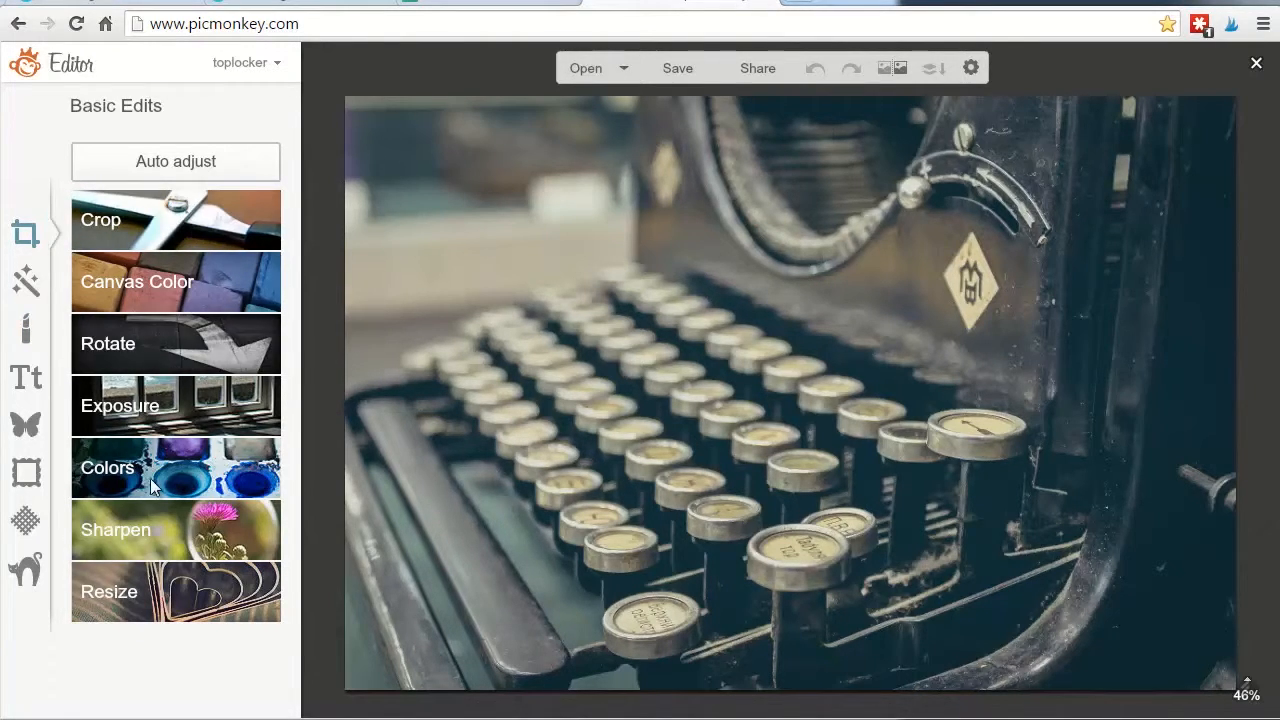
Look at the text options, then switch to browsing the overlay graphics collection
left_click(27, 378)
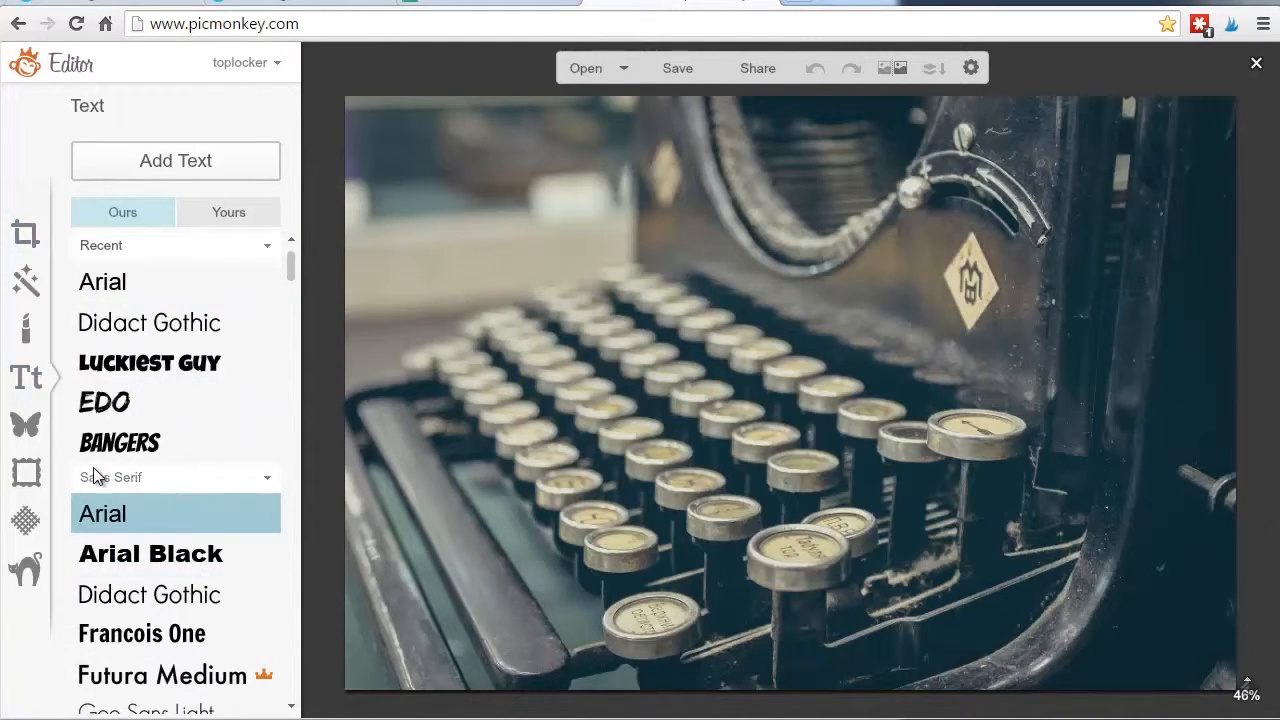
left_click(26, 425)
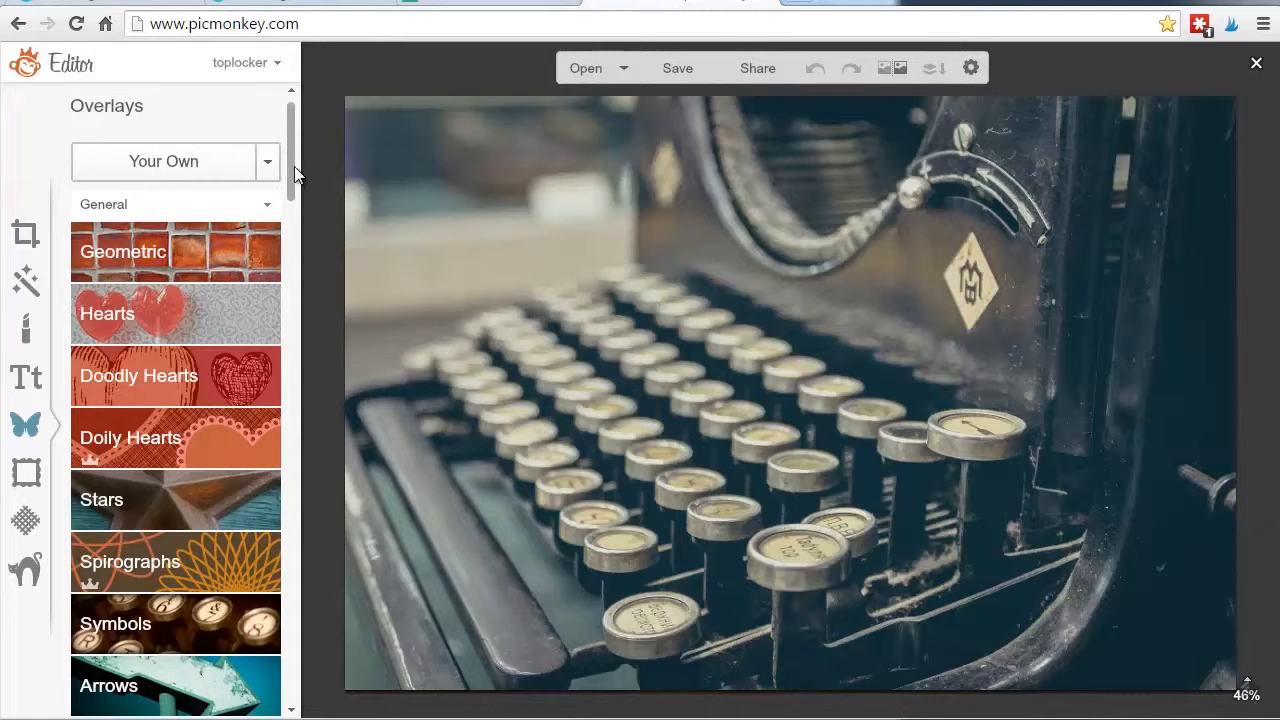
left_click_drag(294, 166, 285, 245)
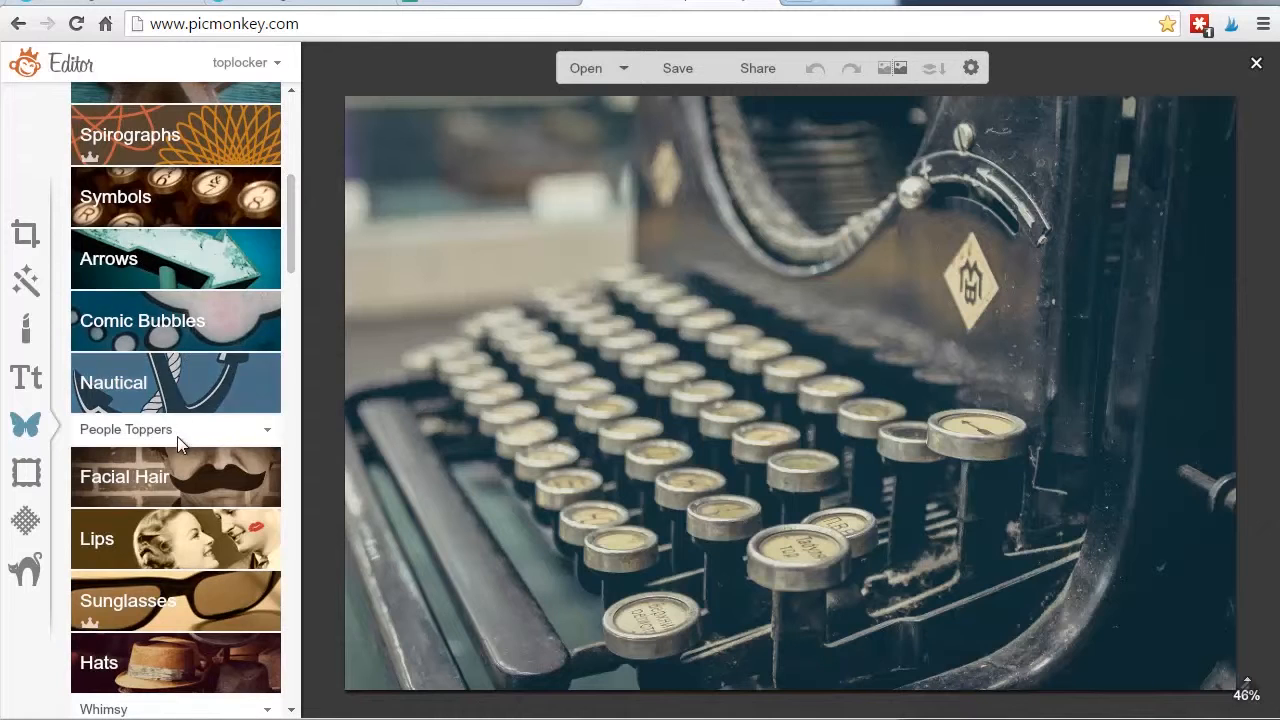
scroll(156, 506, "down", 4)
scroll(156, 506, "down", 3)
scroll(156, 506, "down", 3)
scroll(162, 479, "down", 3)
scroll(162, 479, "down", 2)
scroll(162, 479, "down", 6)
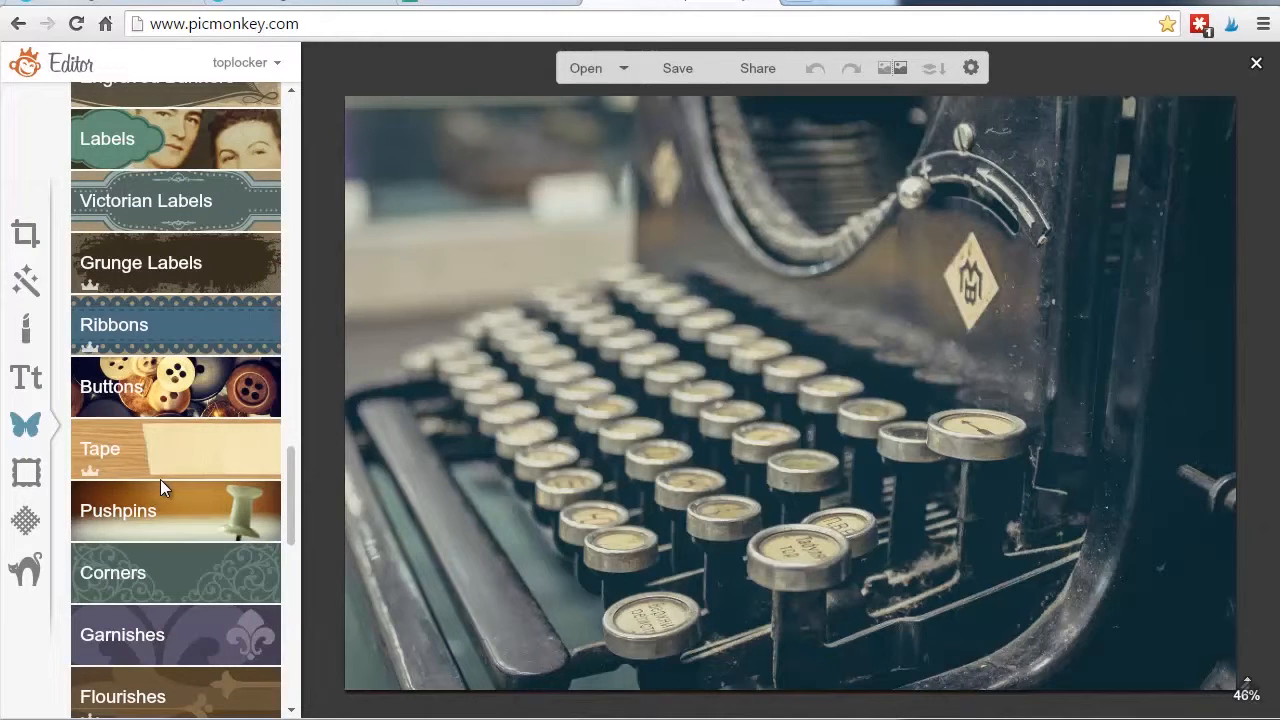
scroll(162, 487, "down", 3)
scroll(160, 473, "down", 3)
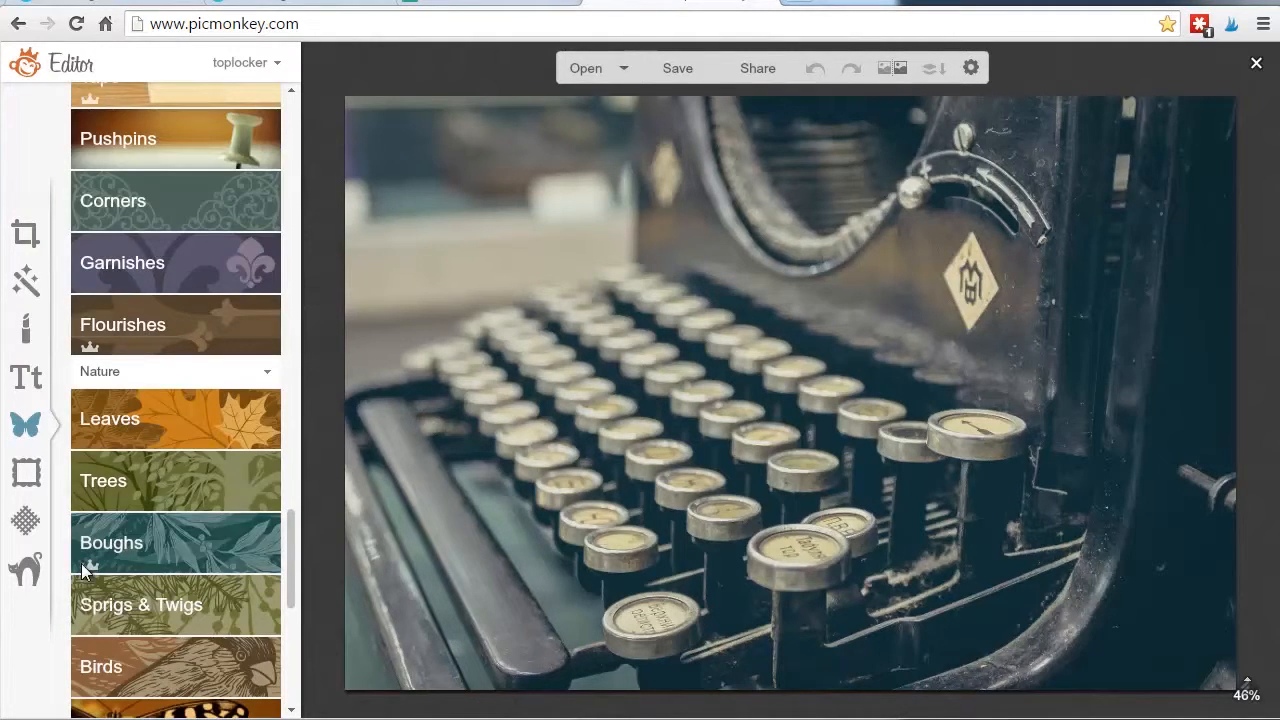
Preview the Film Edge and Museum Matte frames, discard them, and return to Basic Edits
left_click(26, 474)
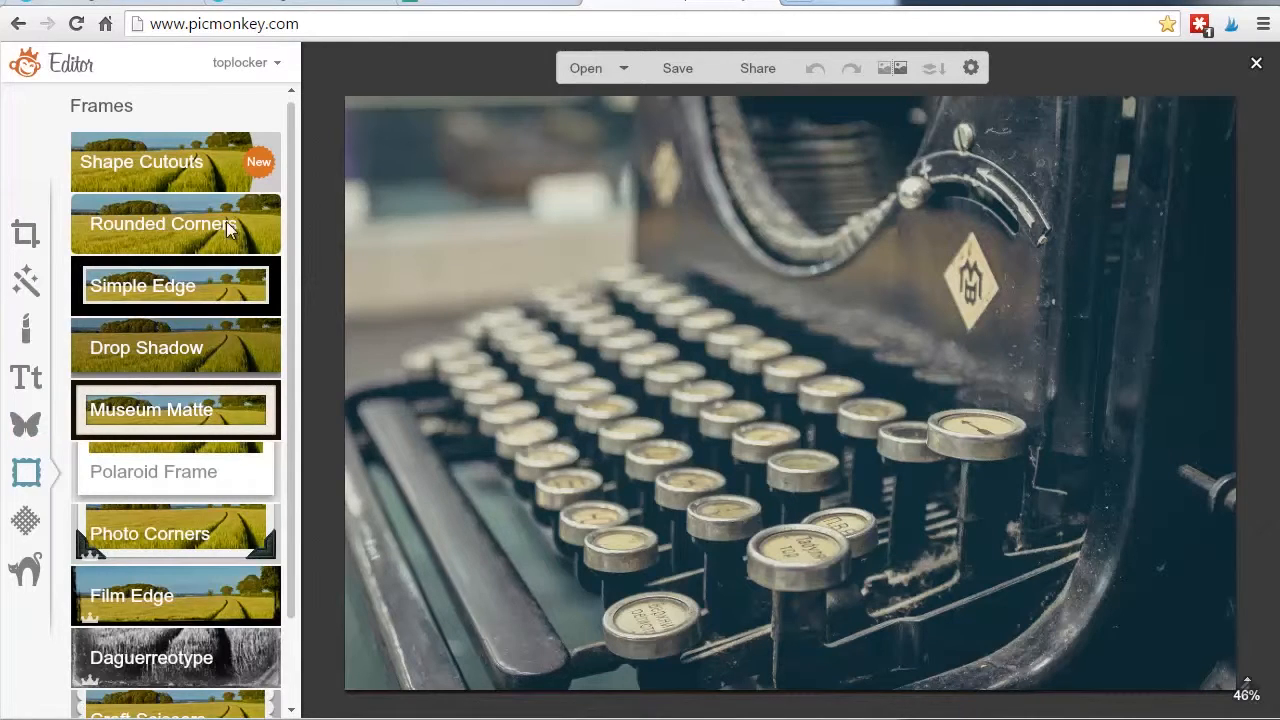
left_click(166, 581)
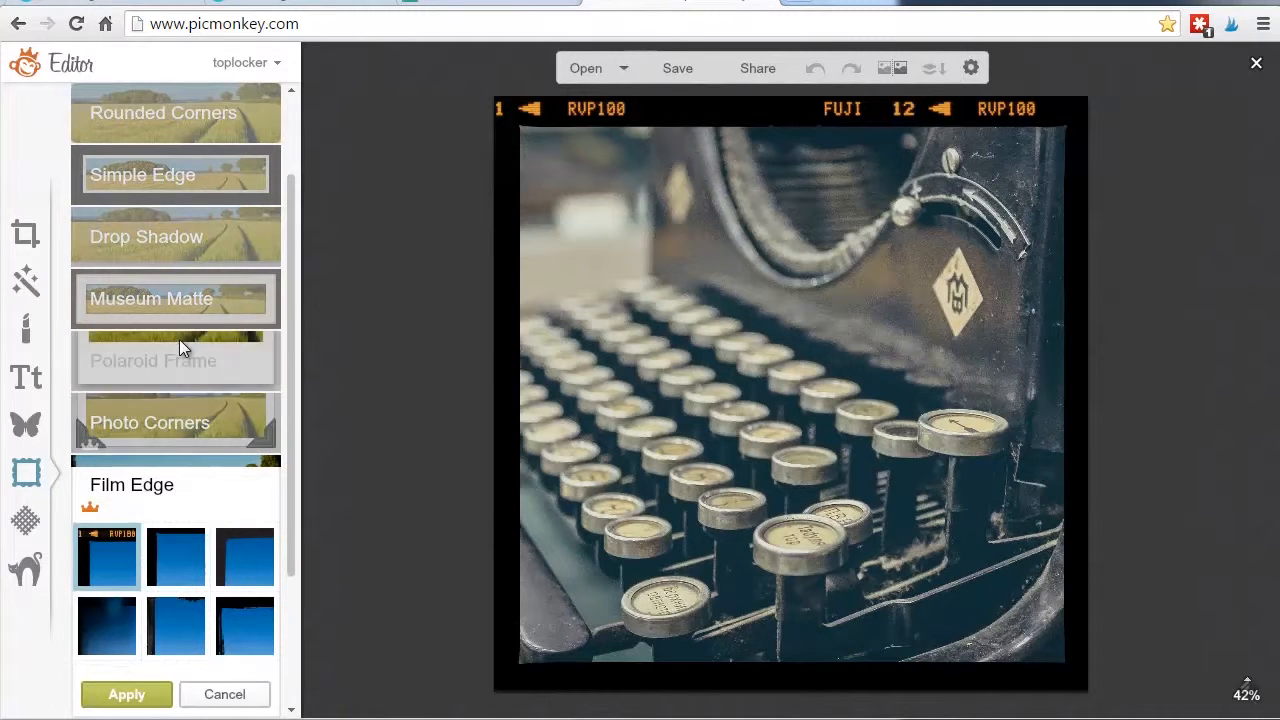
left_click(175, 300)
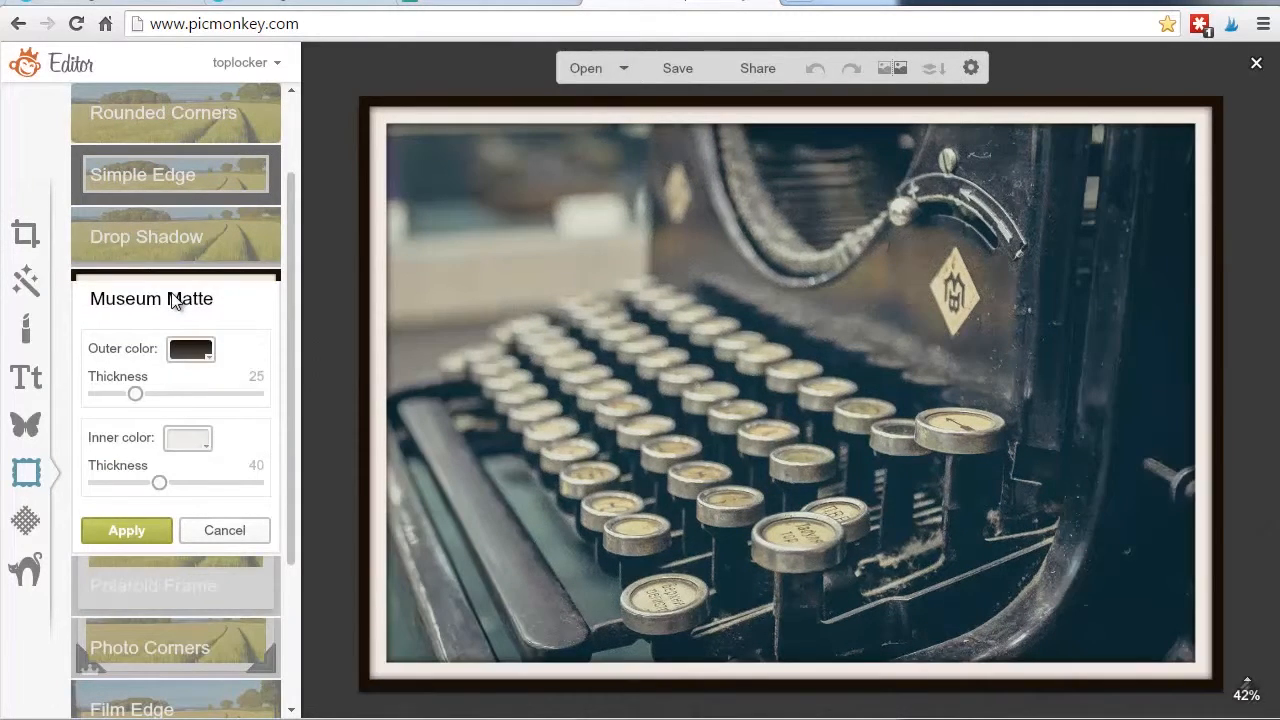
left_click(175, 300)
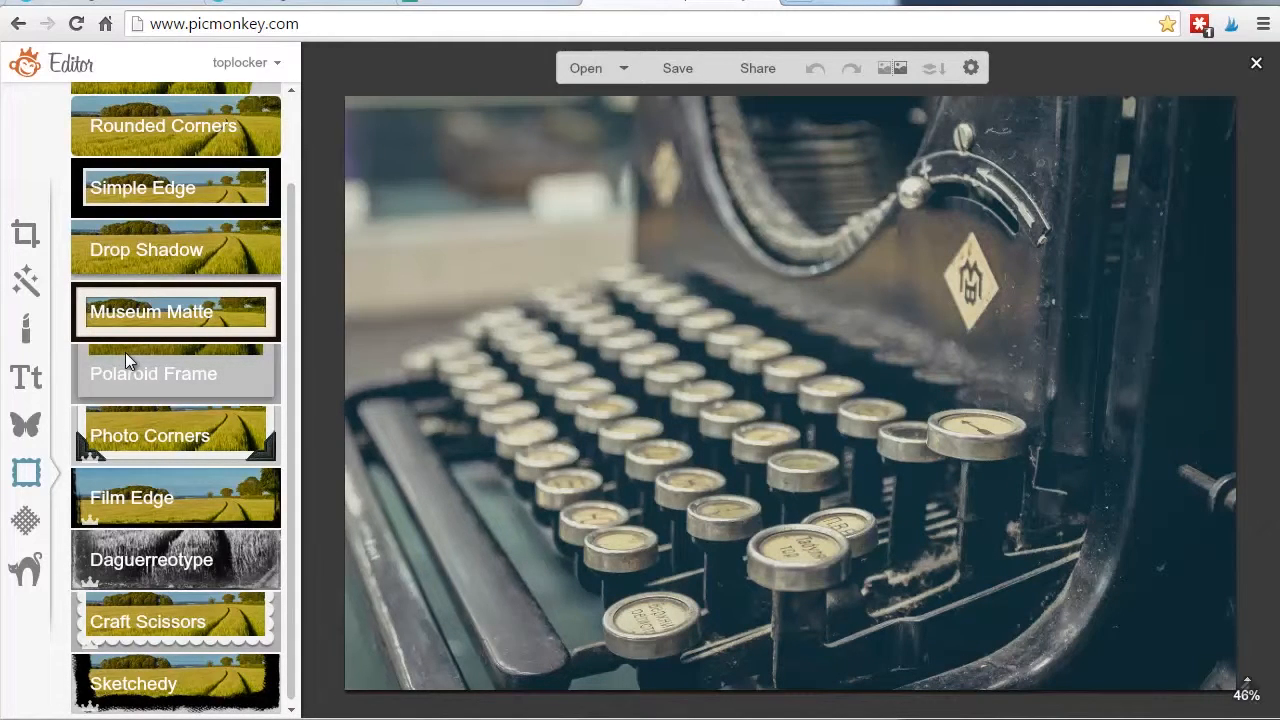
left_click(25, 233)
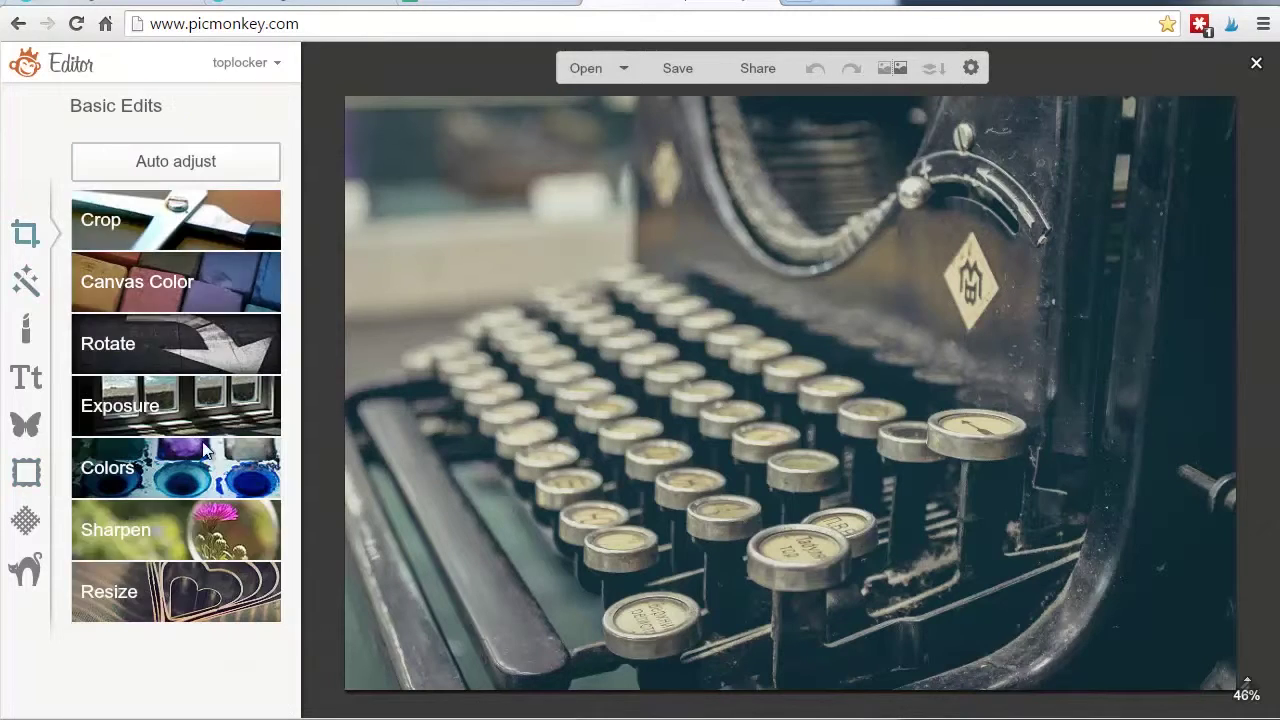
Start resizing the photo, checking the Notepad++ size cheat sheet for 1200 by 800
left_click(163, 589)
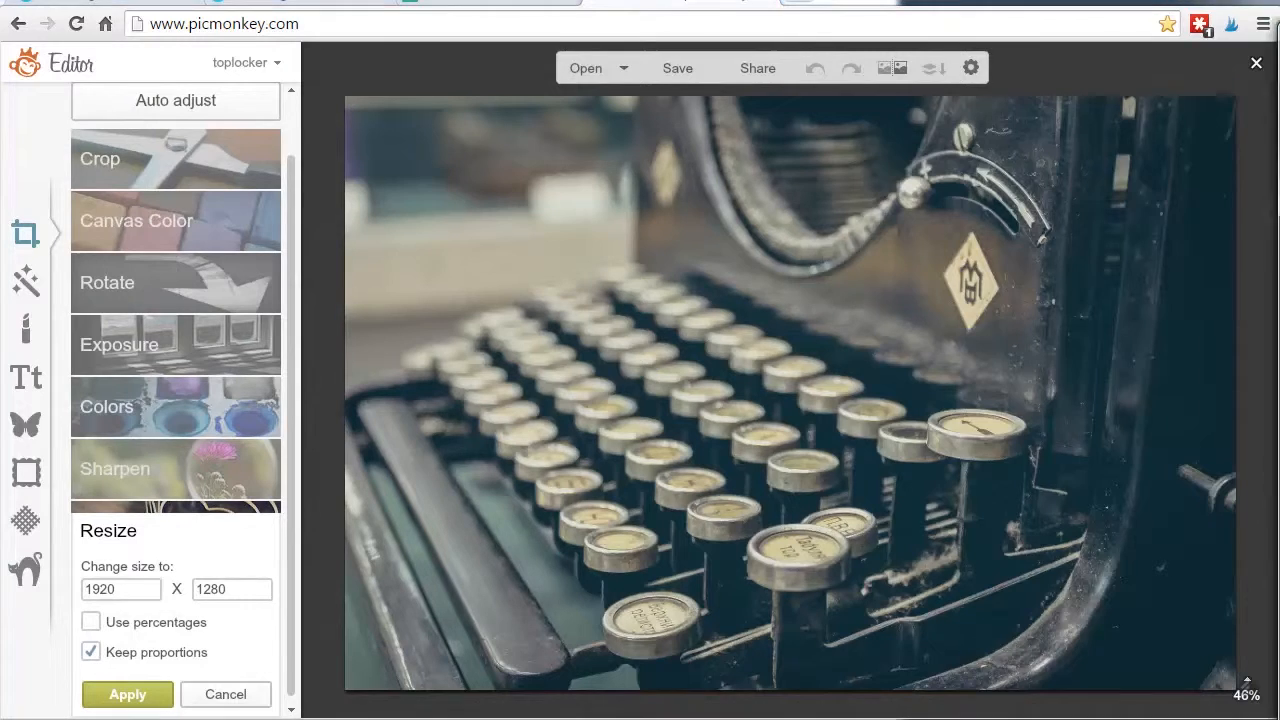
left_click_drag(1250, 88, 804, 86)
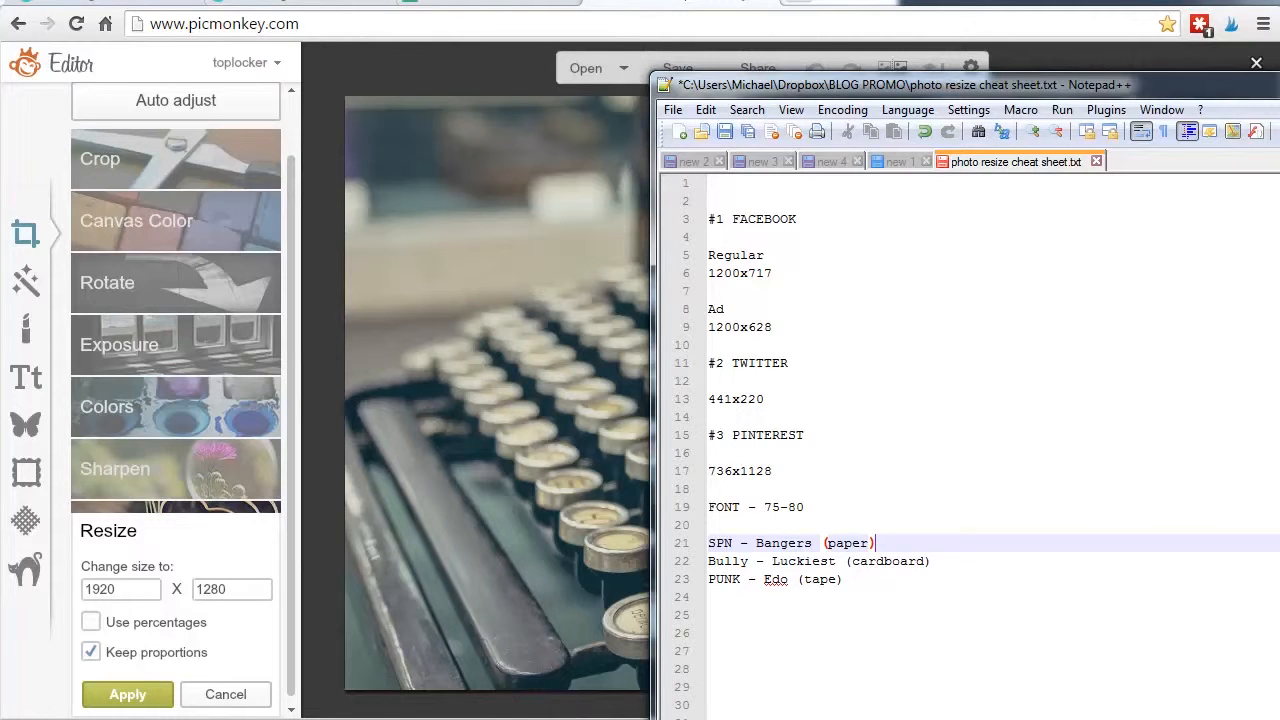
key("alt+Tab")
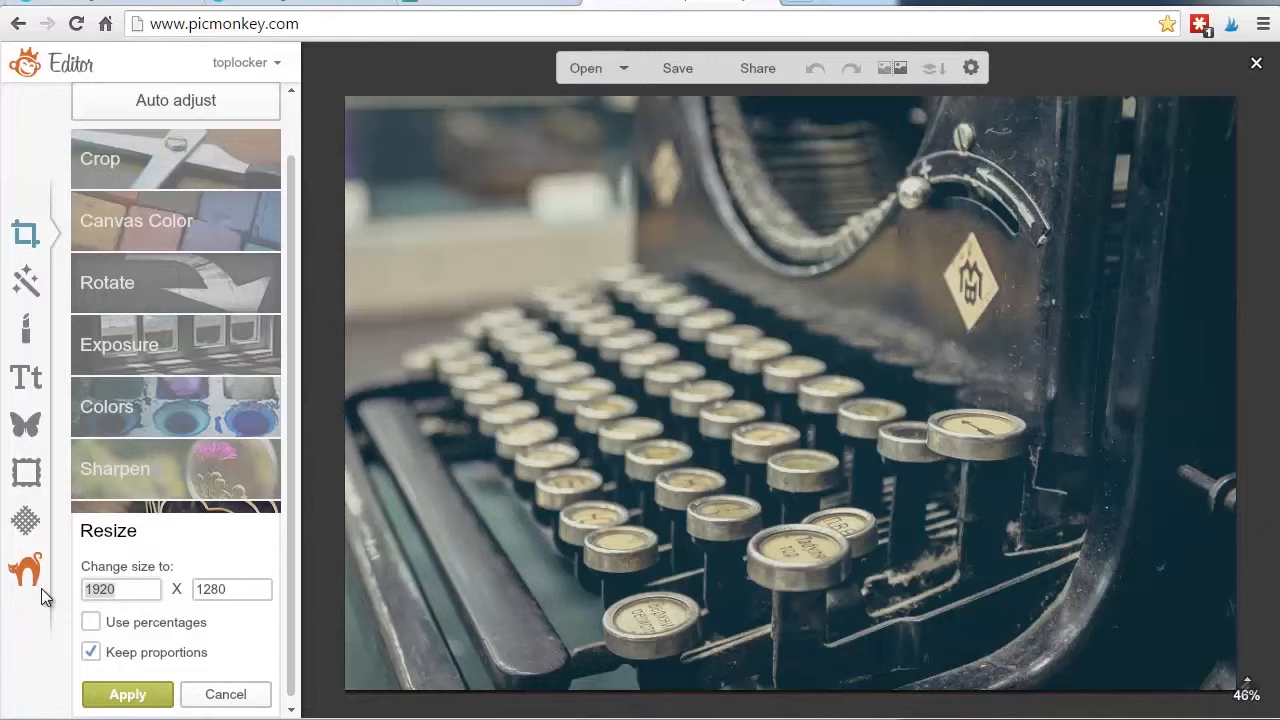
type("1200")
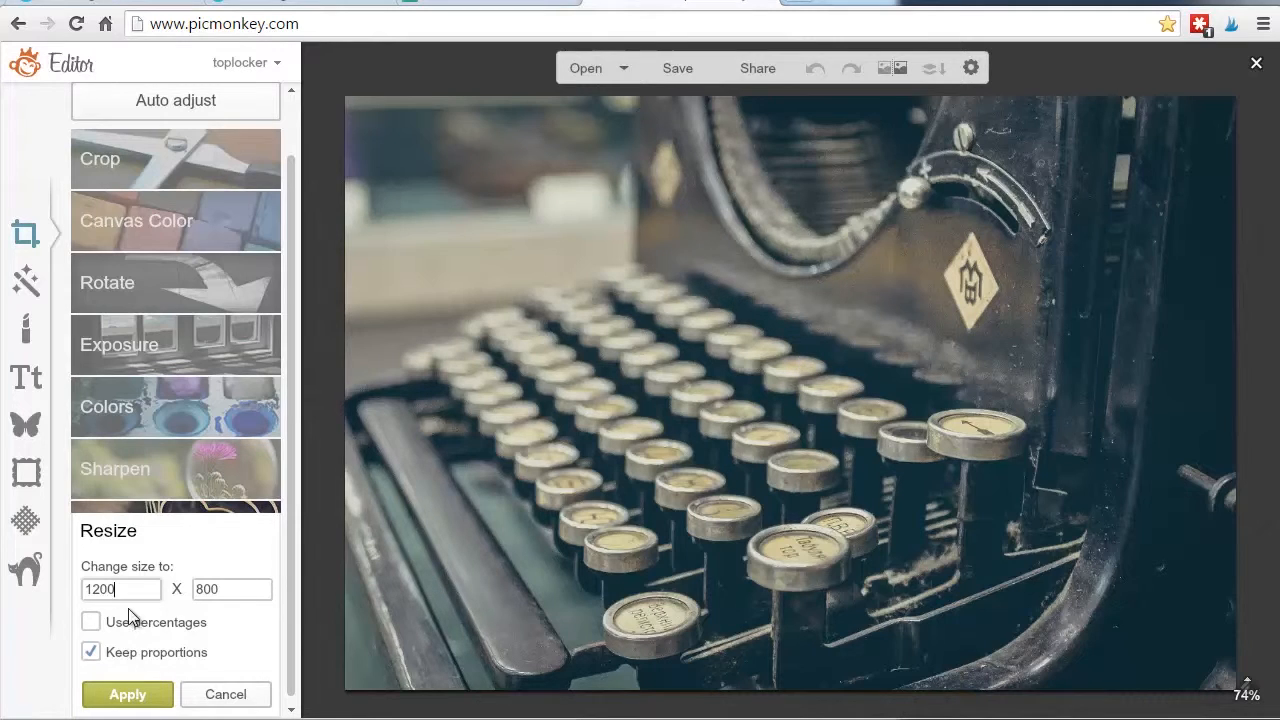
Apply the 1200 by 800 resize and enter a crop size of 1200 by 717
left_click(127, 694)
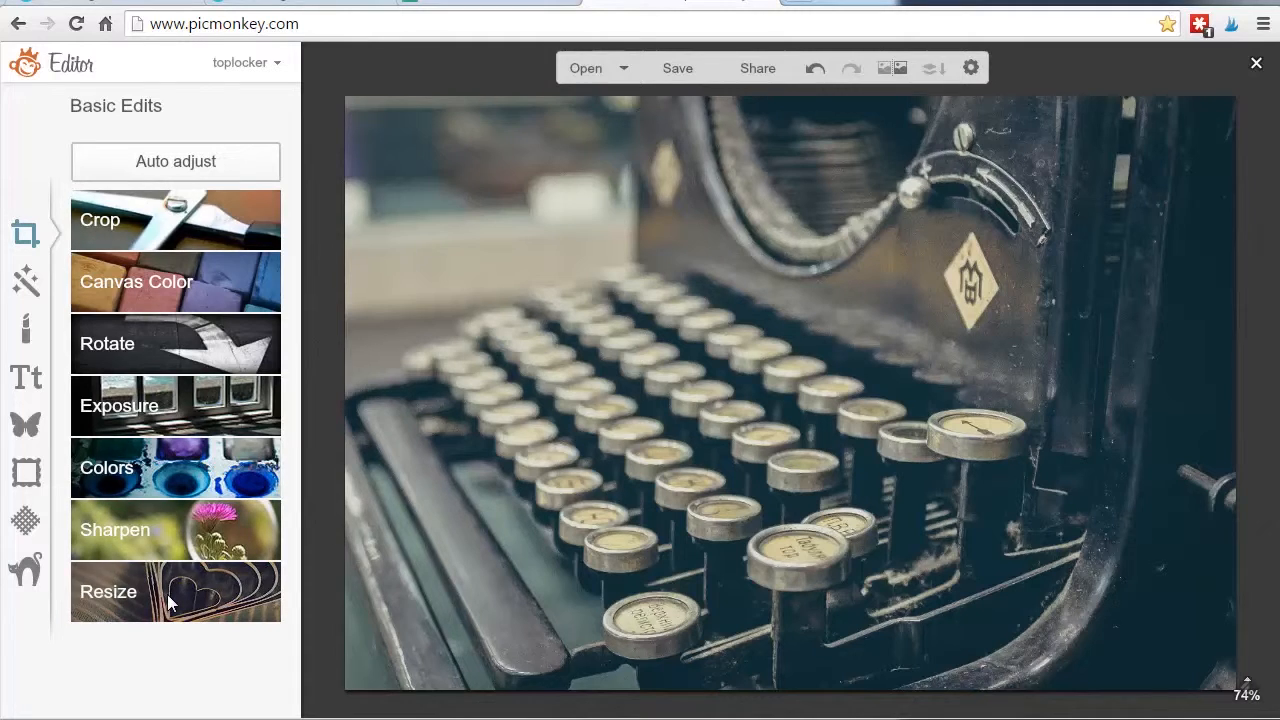
left_click(190, 215)
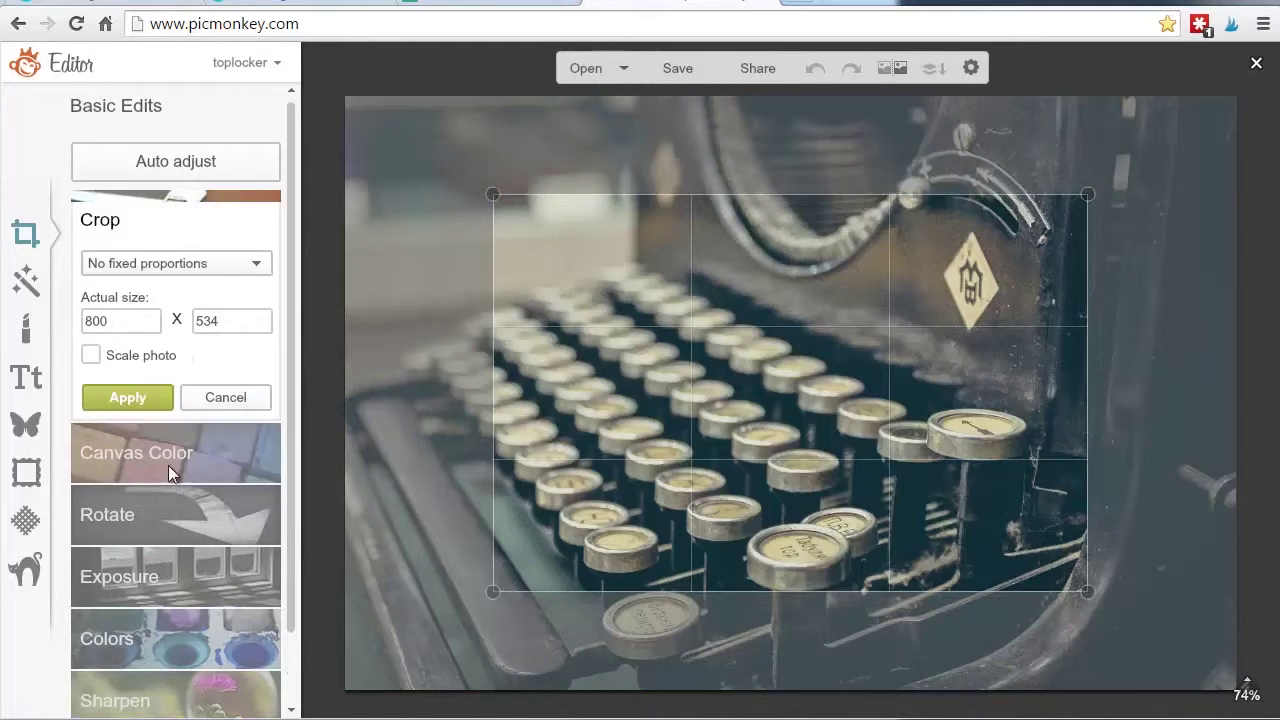
double_click(118, 320)
type("1200")
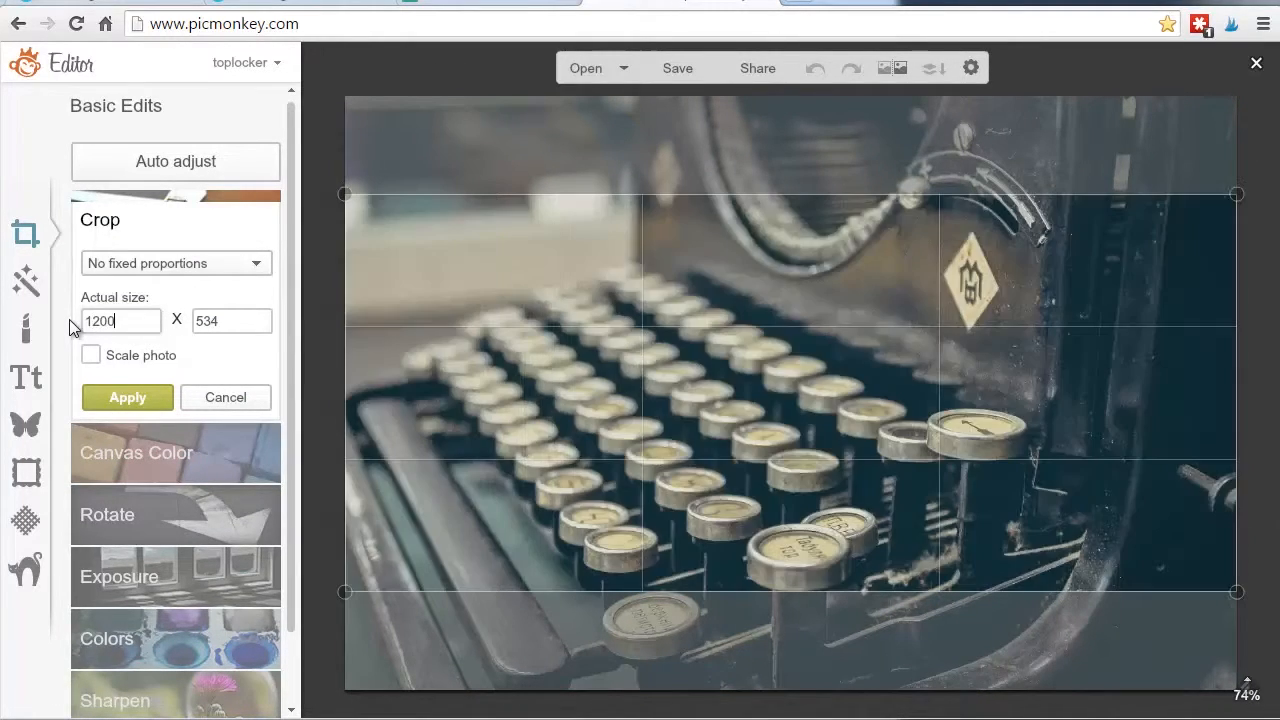
left_click_drag(242, 320, 183, 328)
type("717")
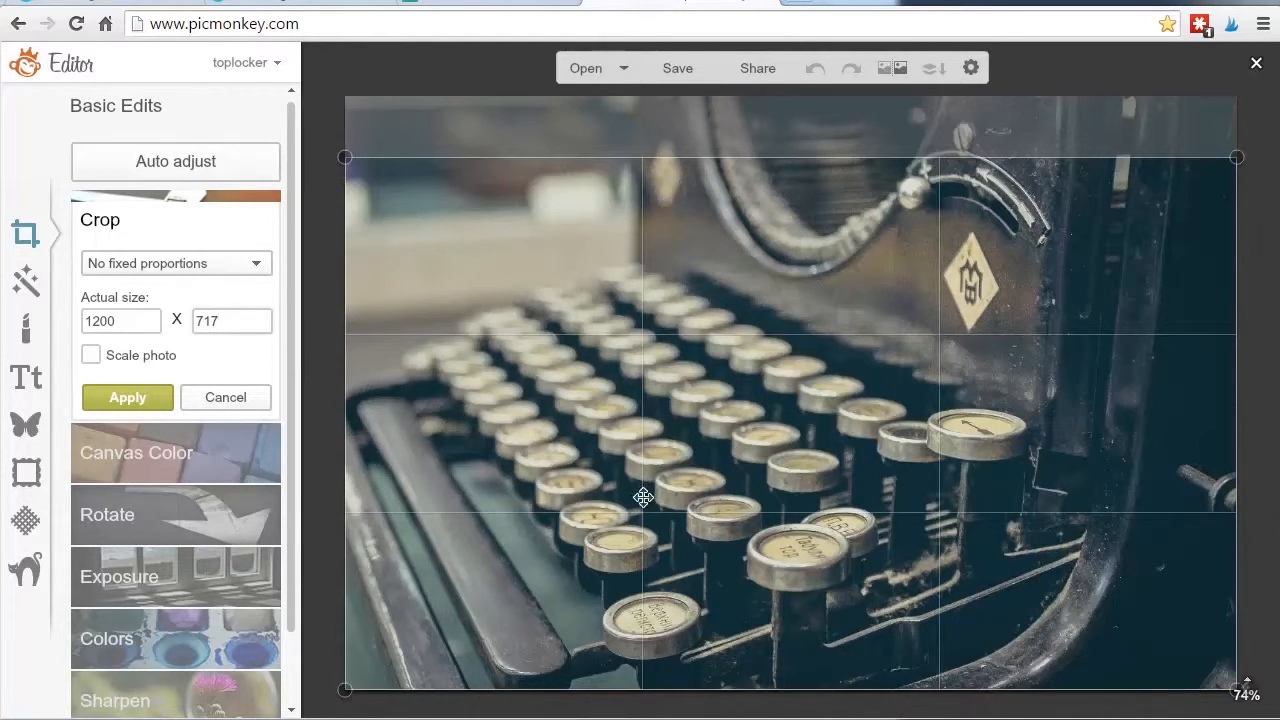
Position the crop box around the keys and apply the 1200 by 717 crop
left_click_drag(1042, 449, 1042, 395)
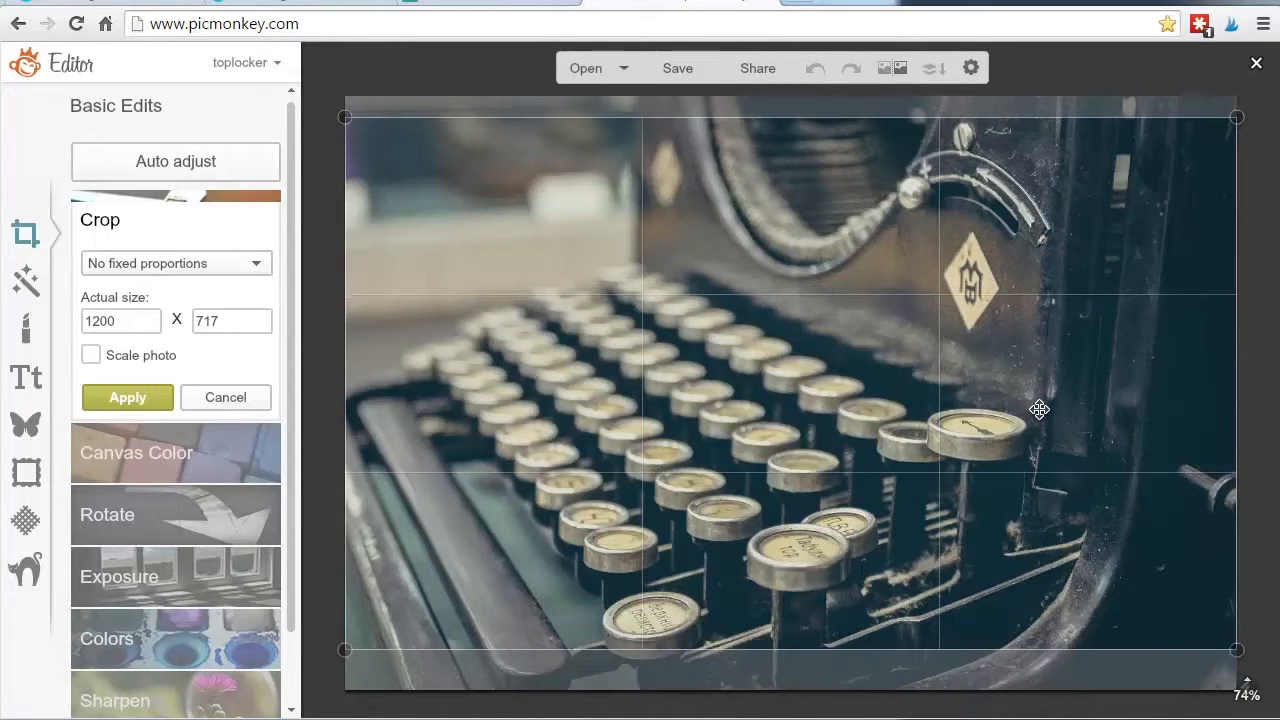
mouse_move(1042, 395)
left_mouse_down()
mouse_move(1034, 472)
mouse_move(1038, 403)
left_mouse_up()
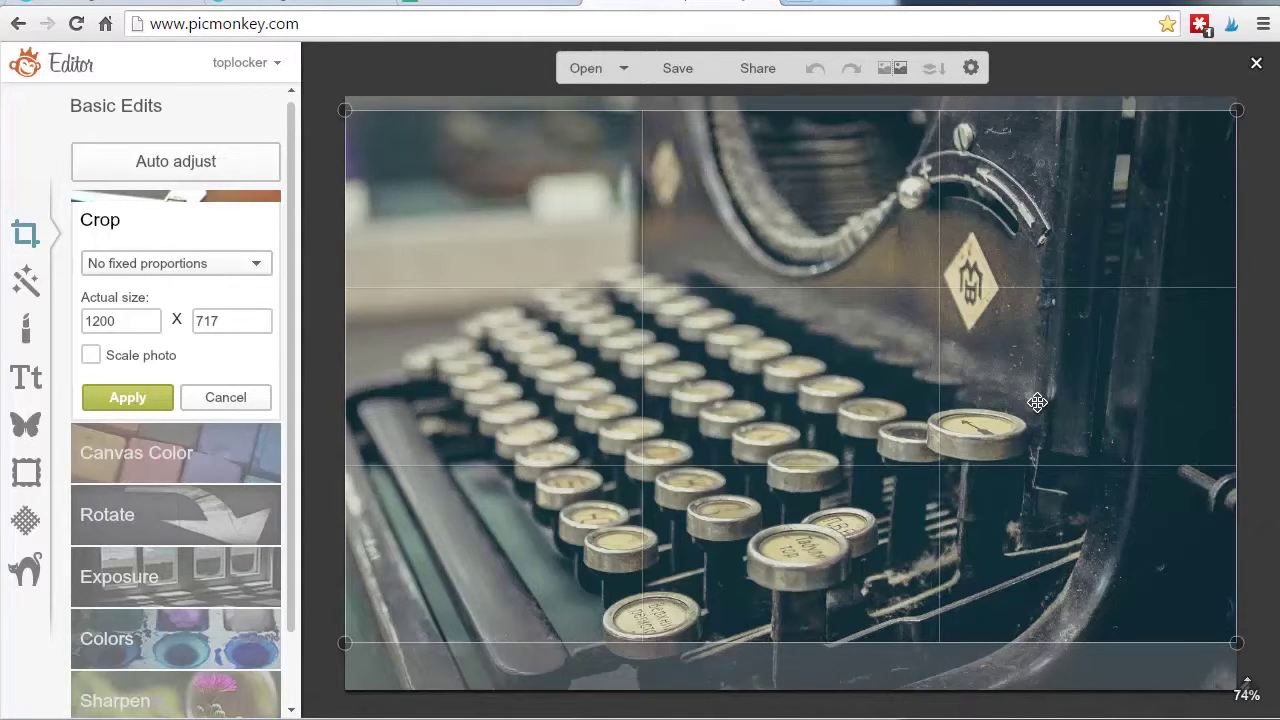
left_click(149, 398)
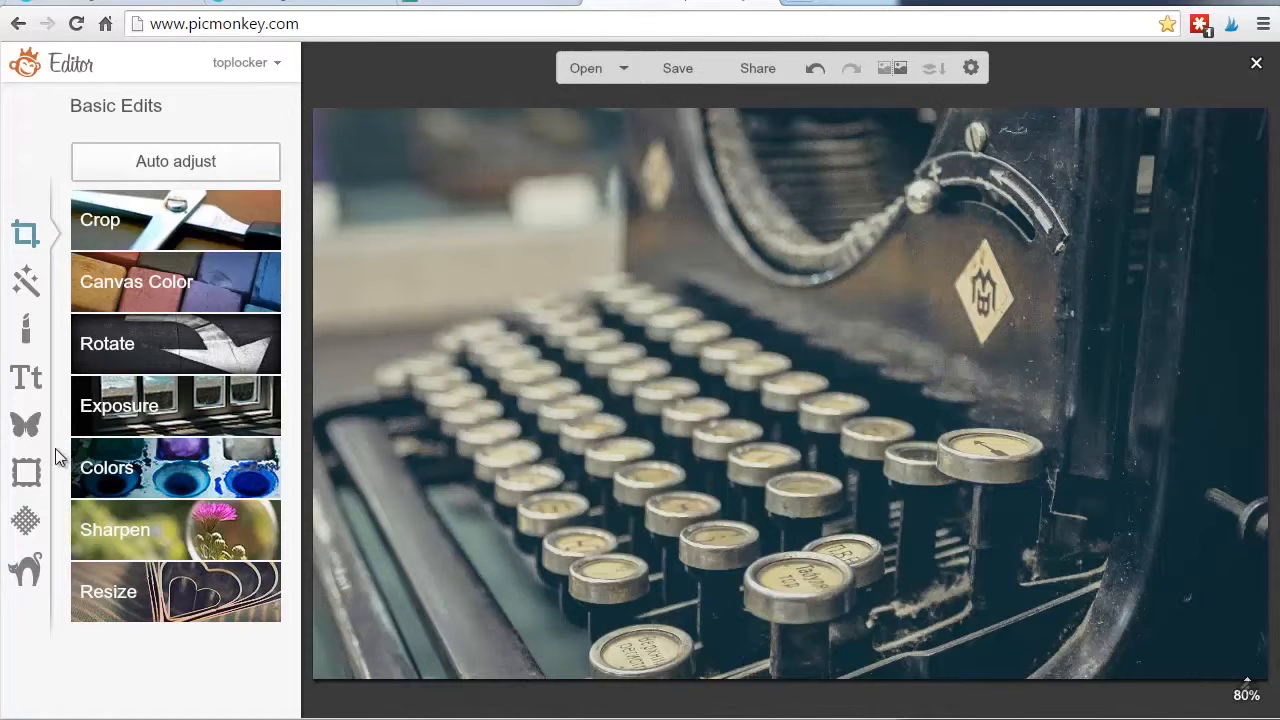
Pick the Bangers font and add a text box near the top of the photo
left_click(24, 380)
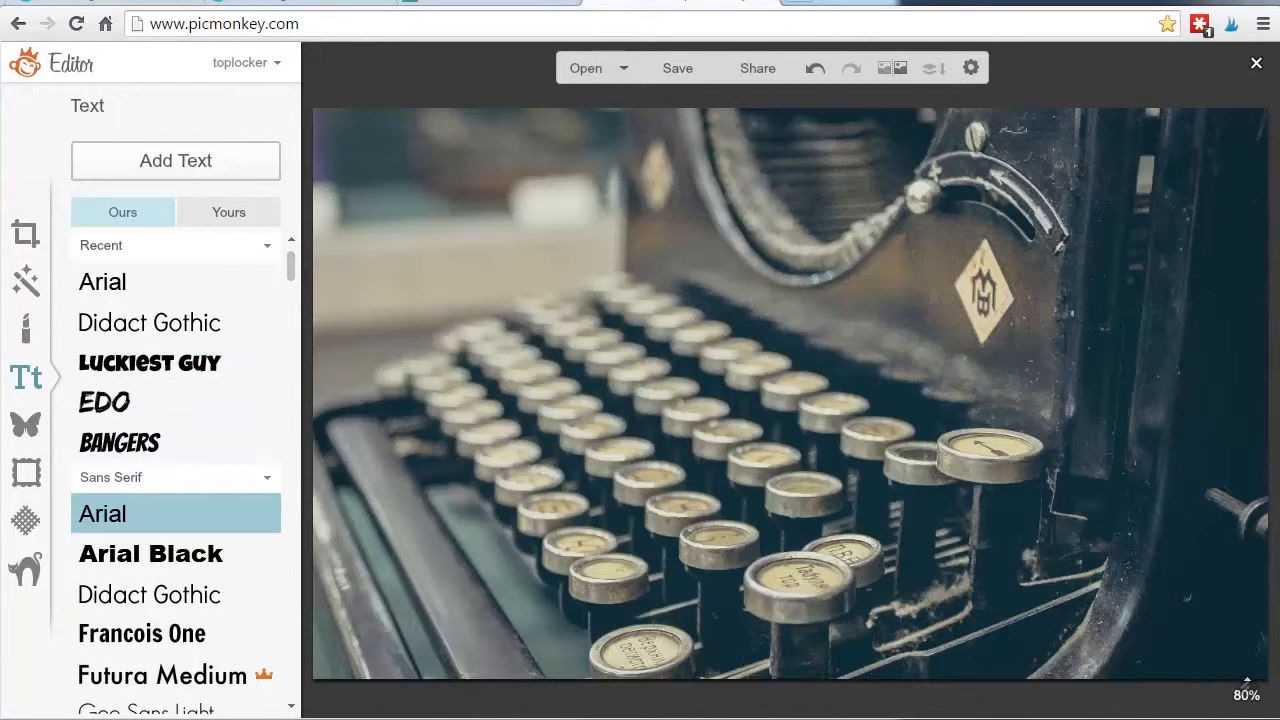
key("alt+Tab")
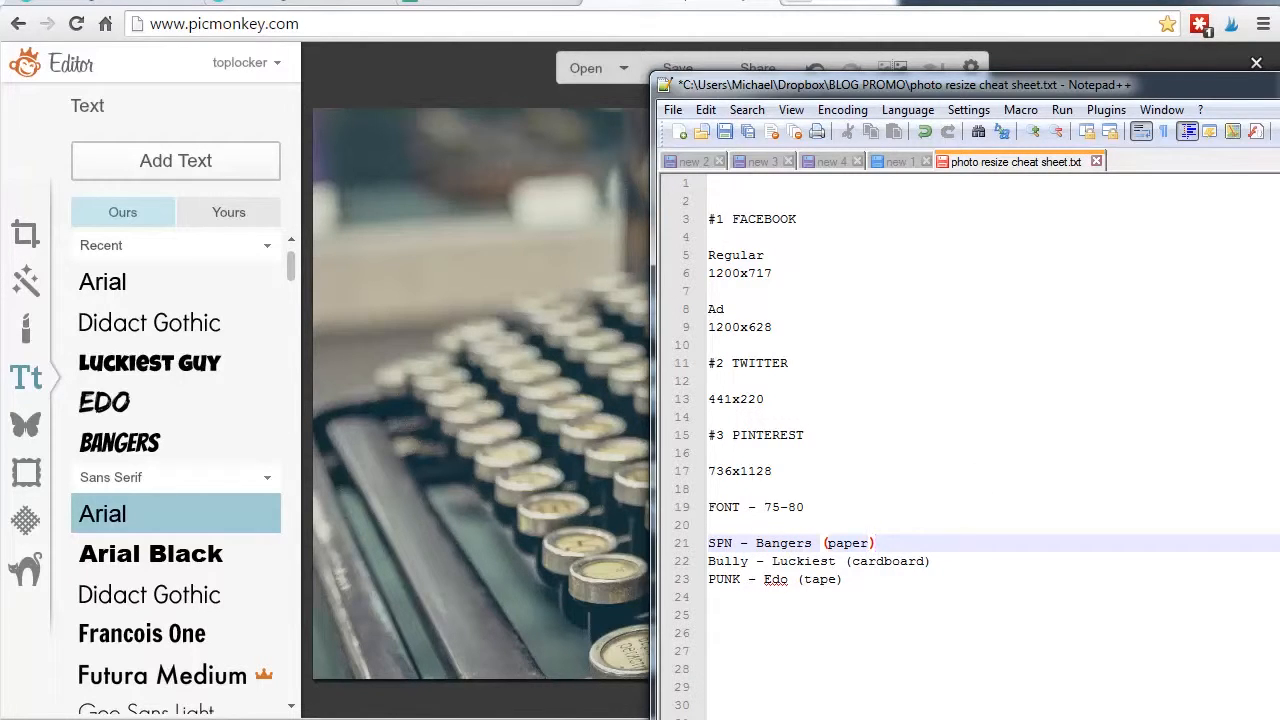
key("alt+Tab")
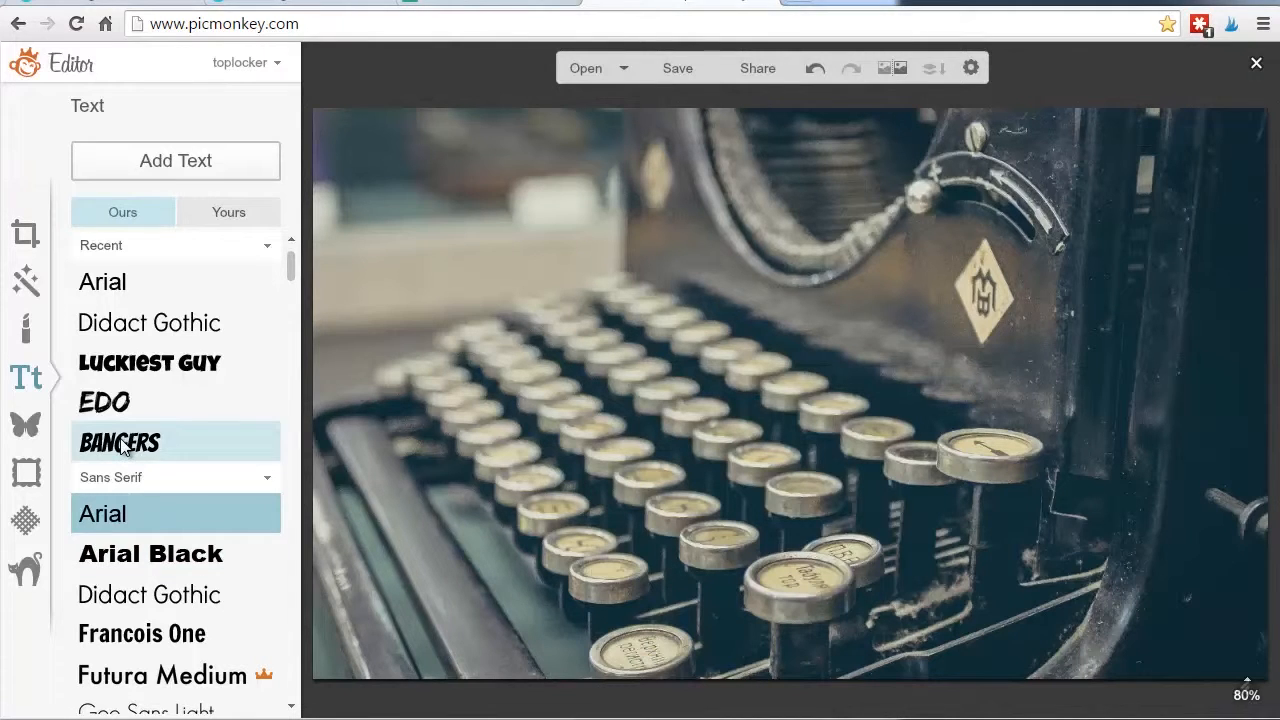
left_click(122, 445)
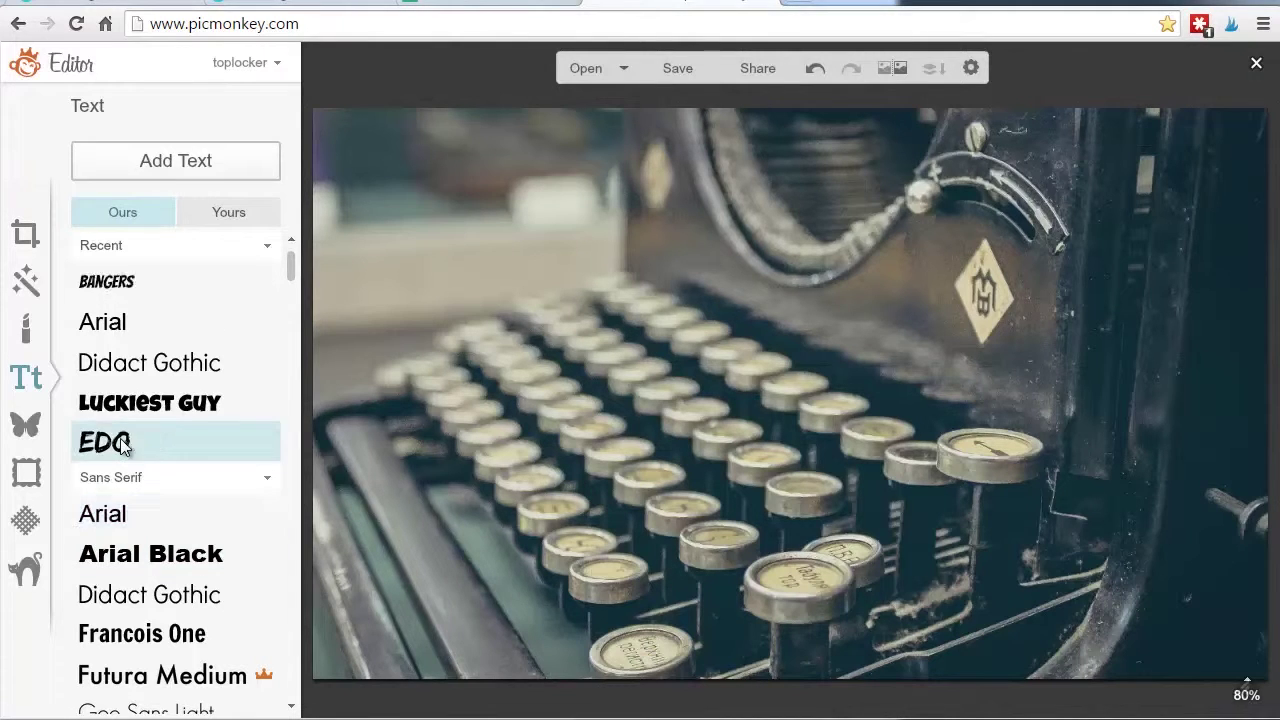
left_click(132, 166)
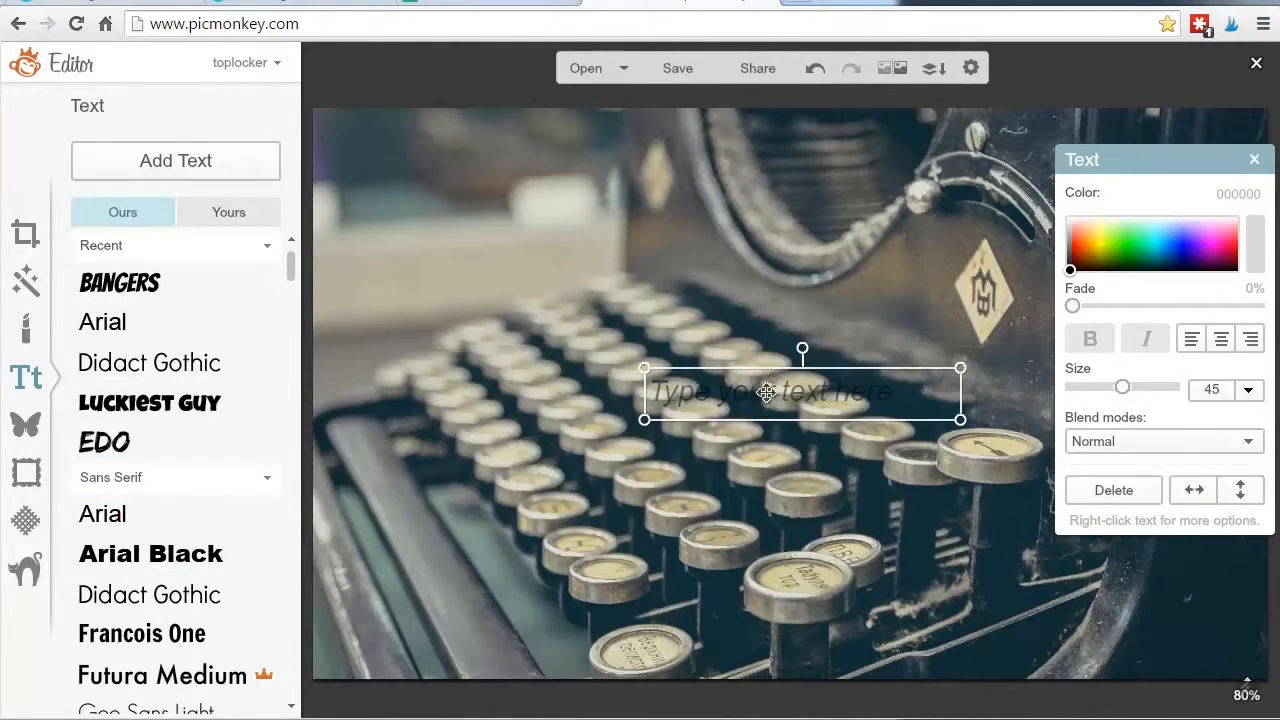
mouse_move(805, 372)
left_mouse_down()
mouse_move(792, 290)
mouse_move(736, 178)
left_mouse_up()
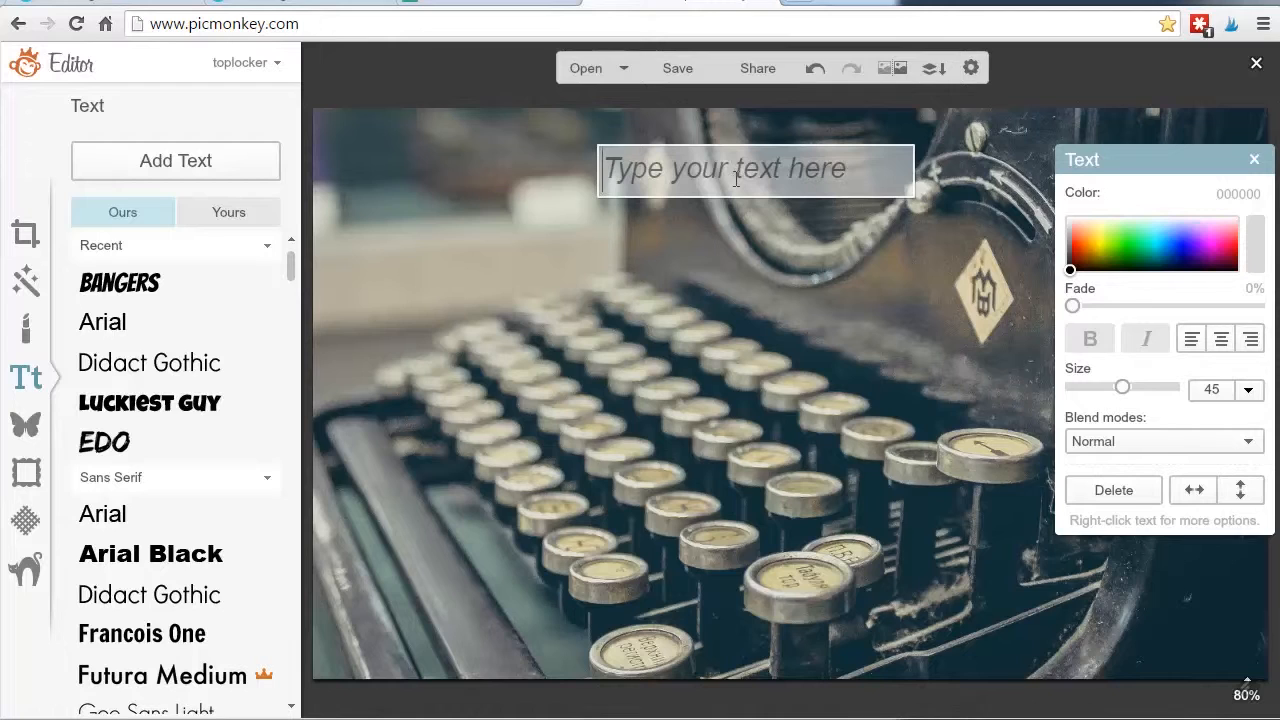
type("MA")
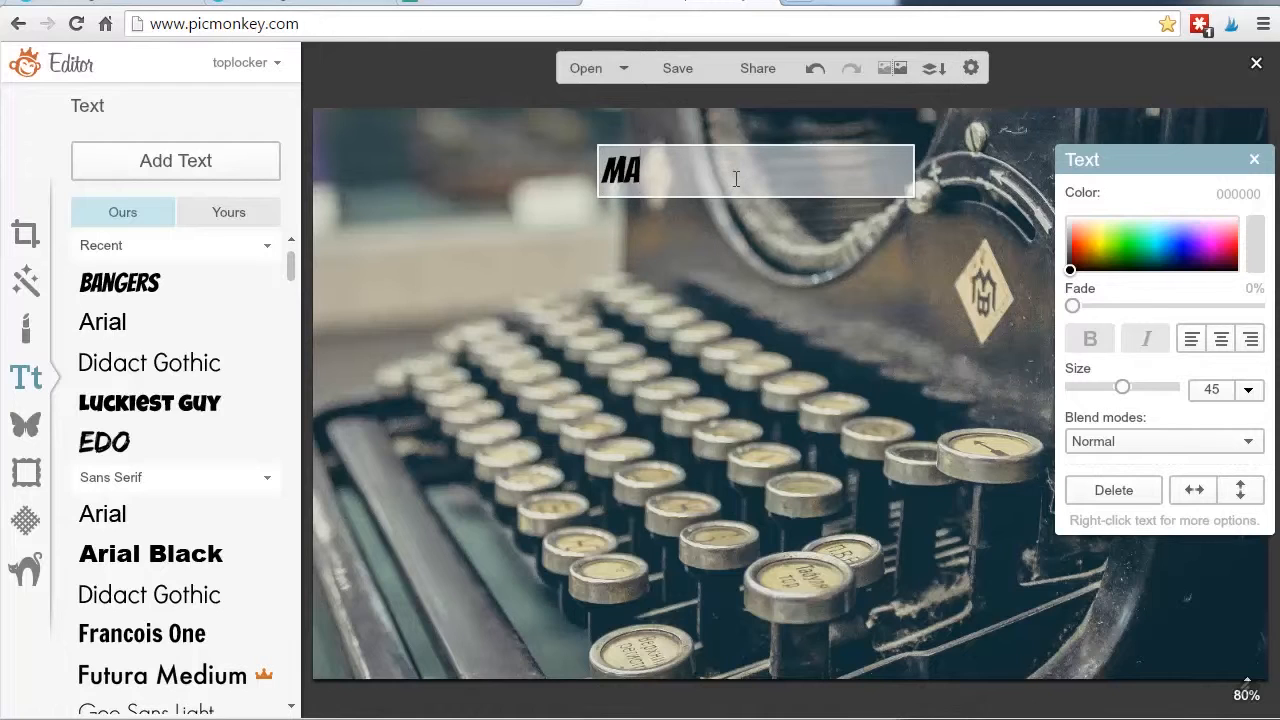
Enter the title AMAZON SELF PUBLISHING CHECKLIST and select all of it
key("BackSpace")
key("BackSpace")
type("AMAZON SLE")
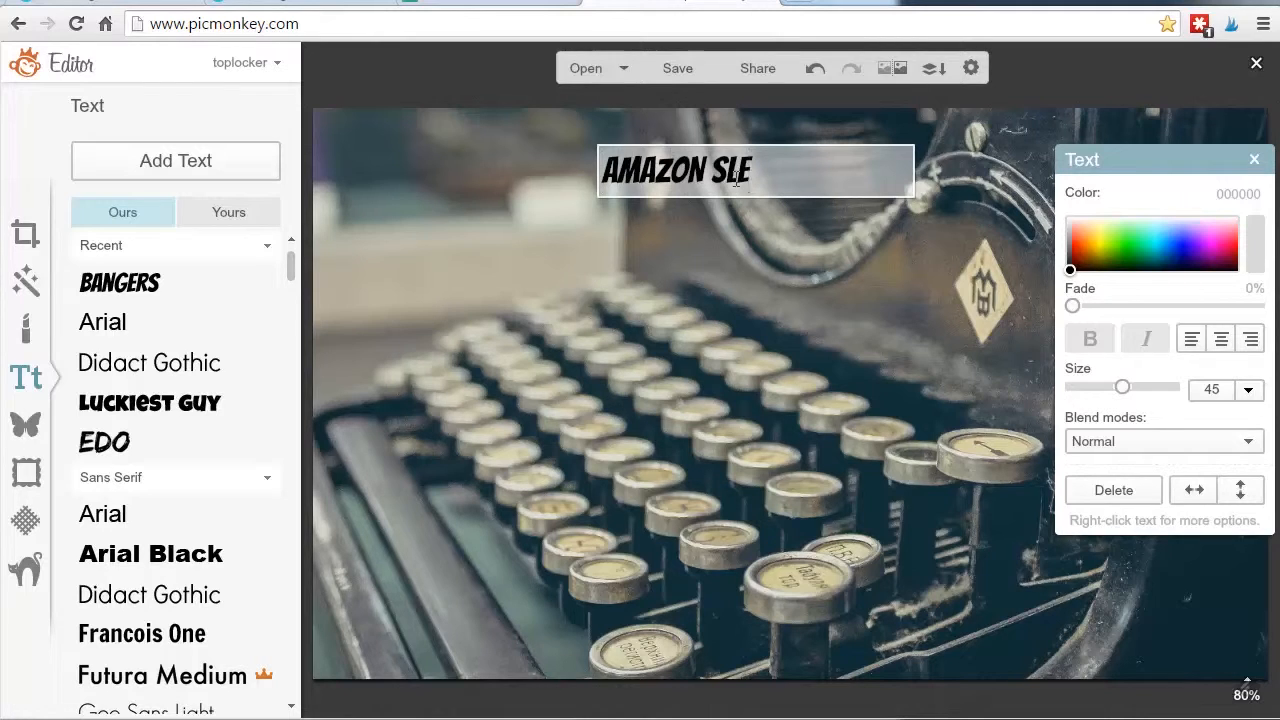
key("BackSpace")
key("BackSpace")
type("ELF PUBLISHING C")
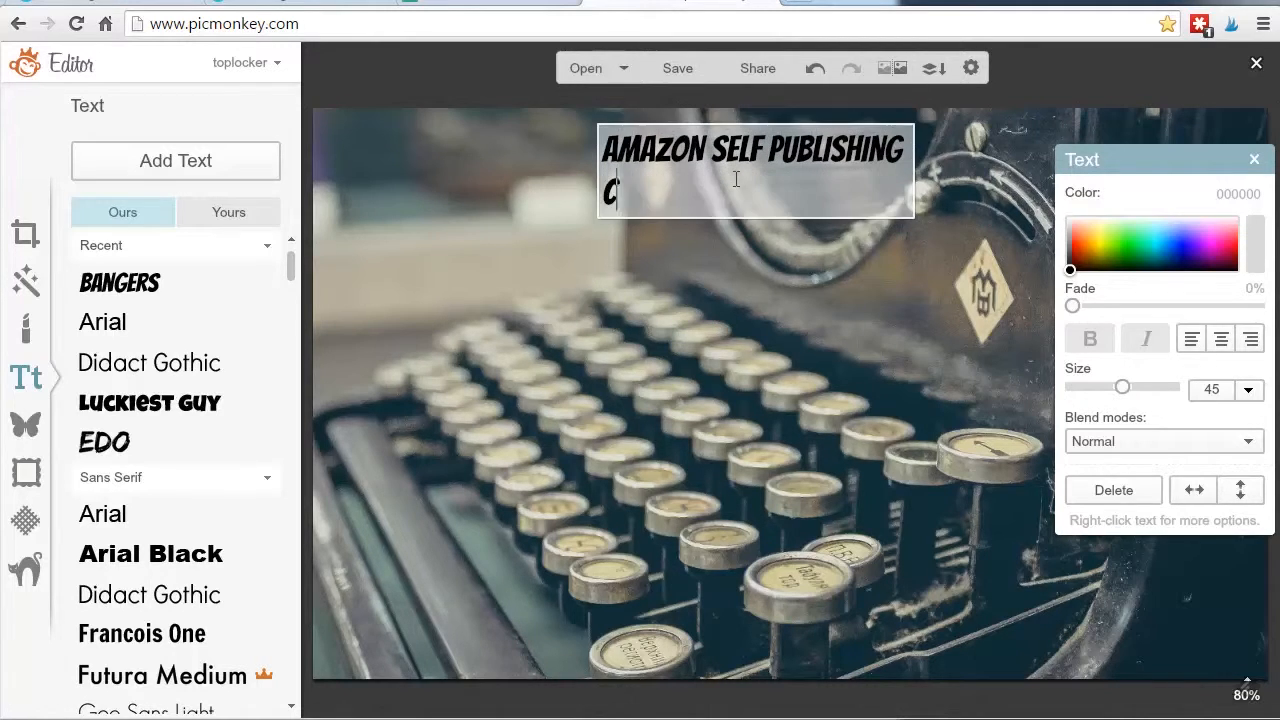
type("HECKLIST")
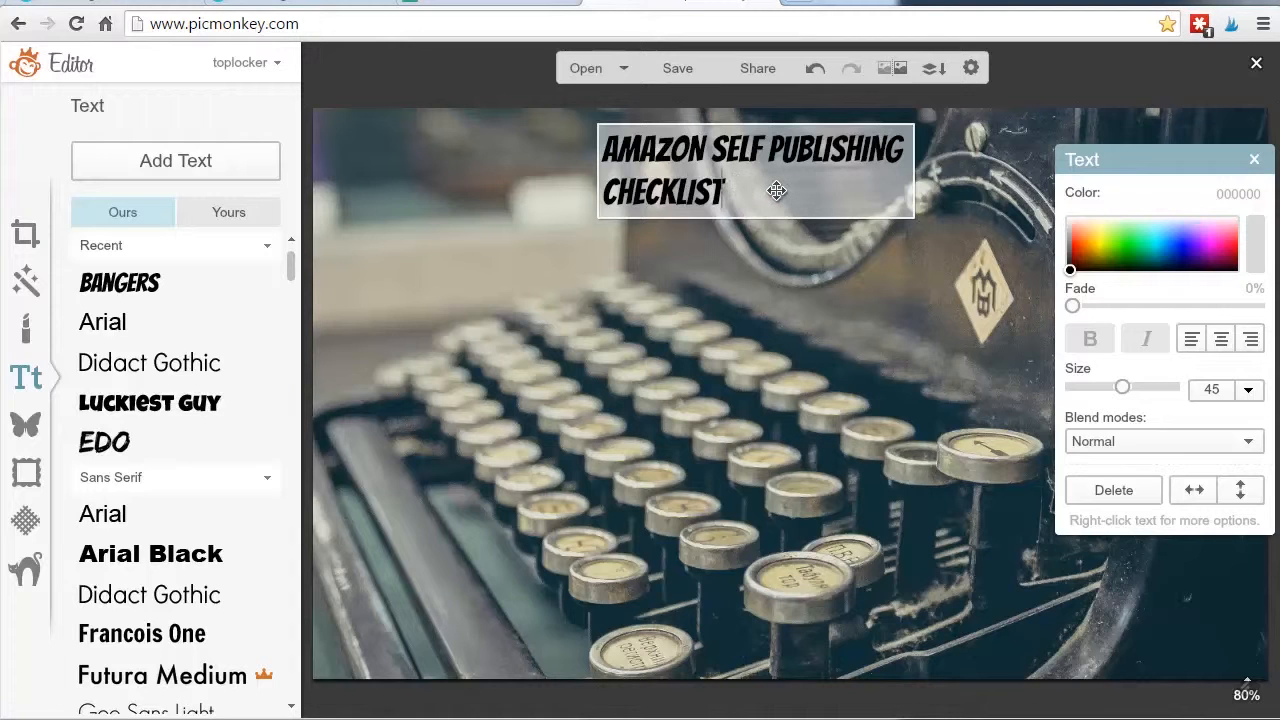
key("ctrl+a")
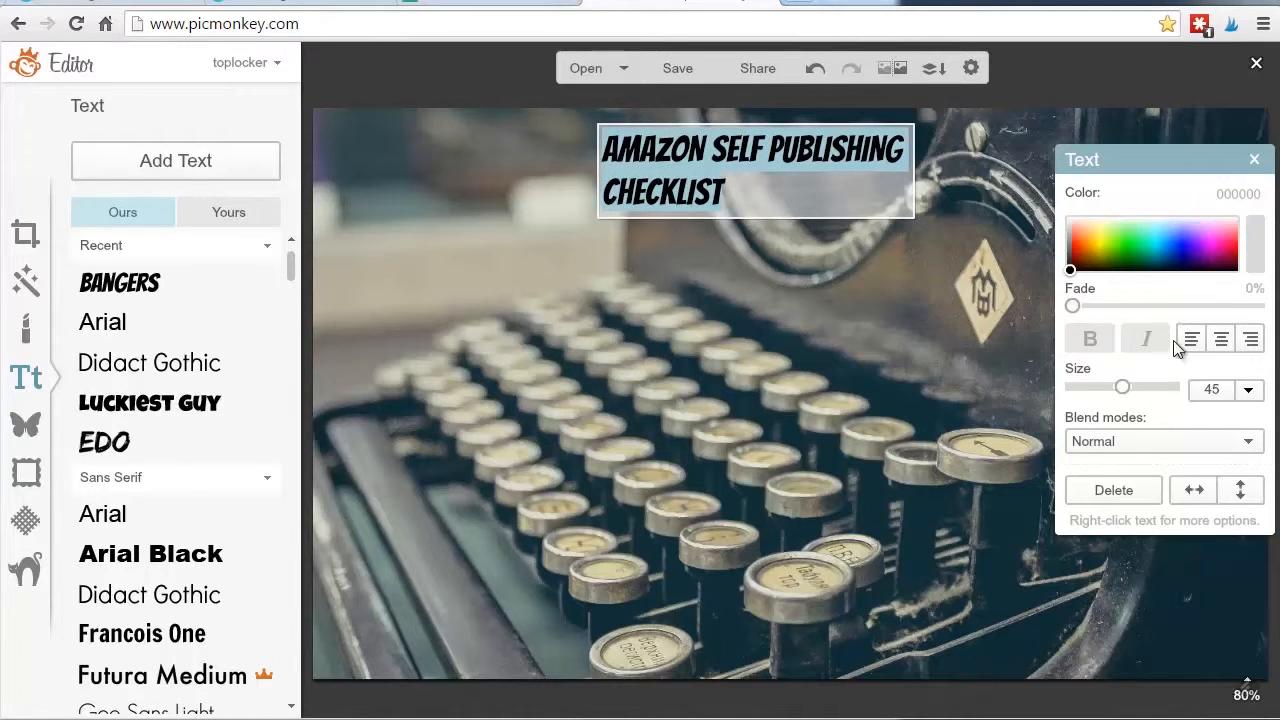
Center-align the title and enlarge its text to size 80
left_click(1222, 340)
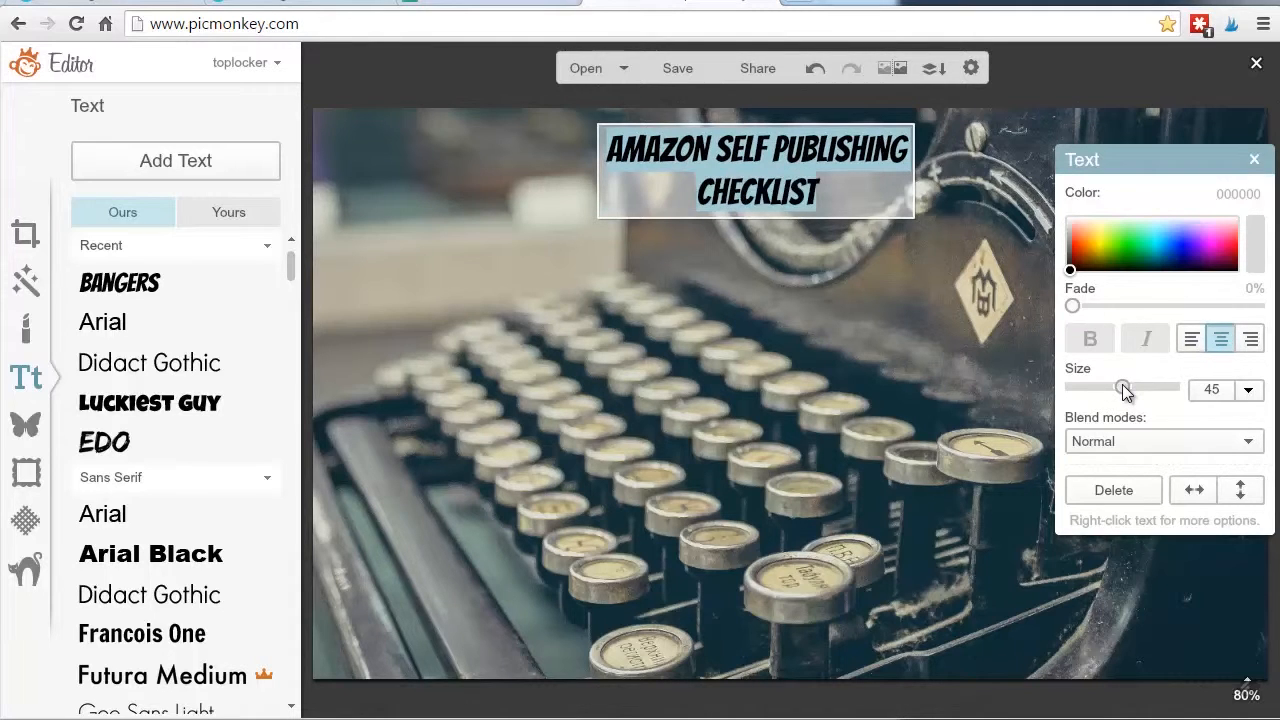
left_click_drag(1125, 389, 1145, 390)
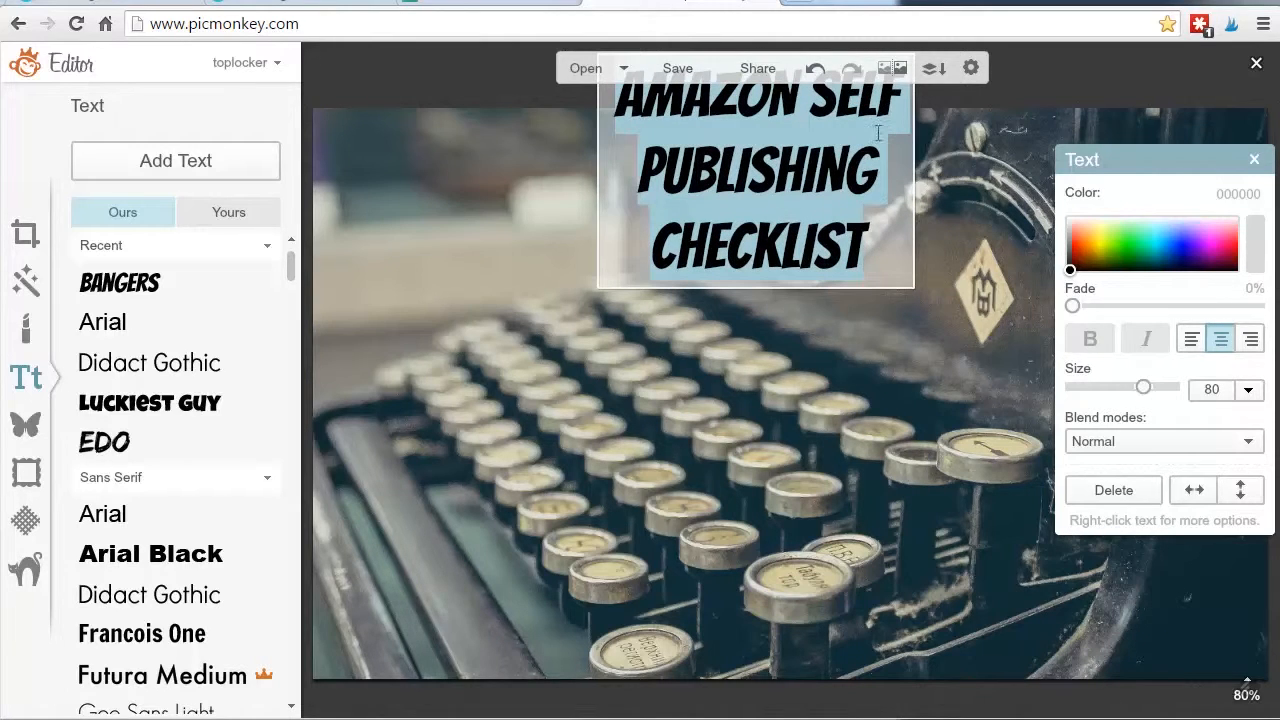
left_click(952, 191)
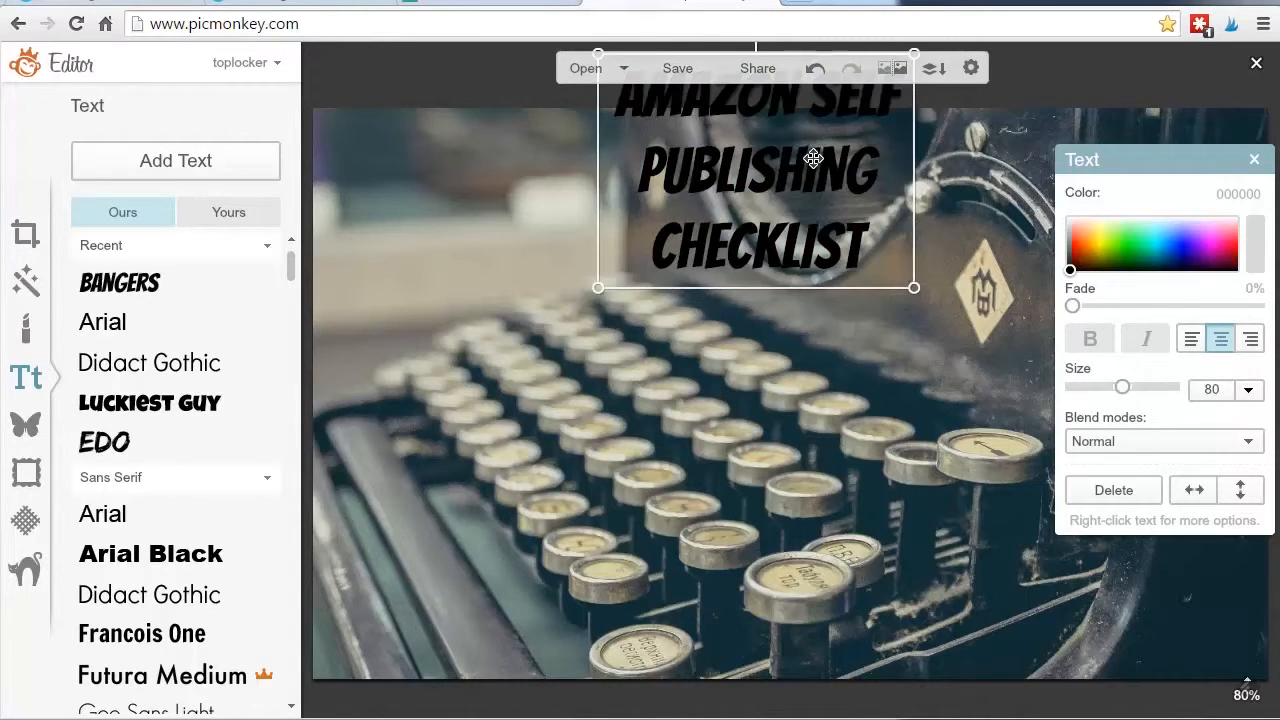
Widen and scale the title box so the title runs as one line across the photo top
left_click_drag(810, 175, 795, 211)
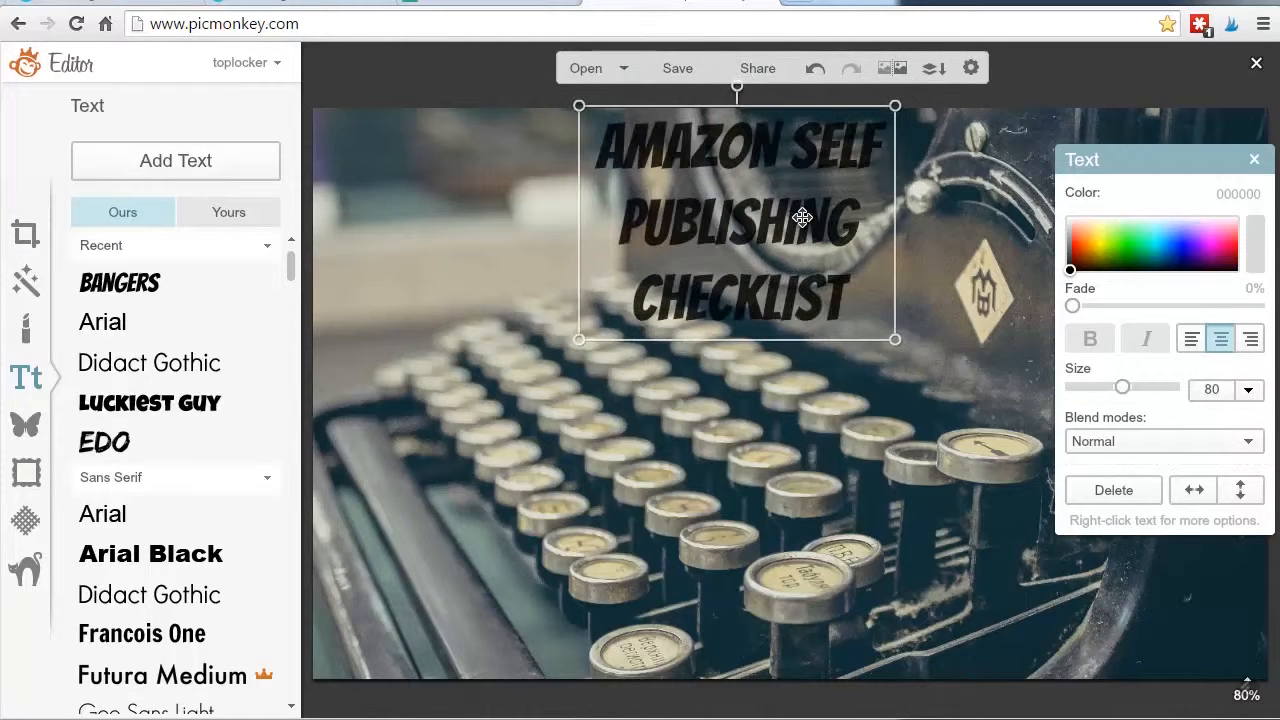
left_click_drag(897, 217, 1261, 234)
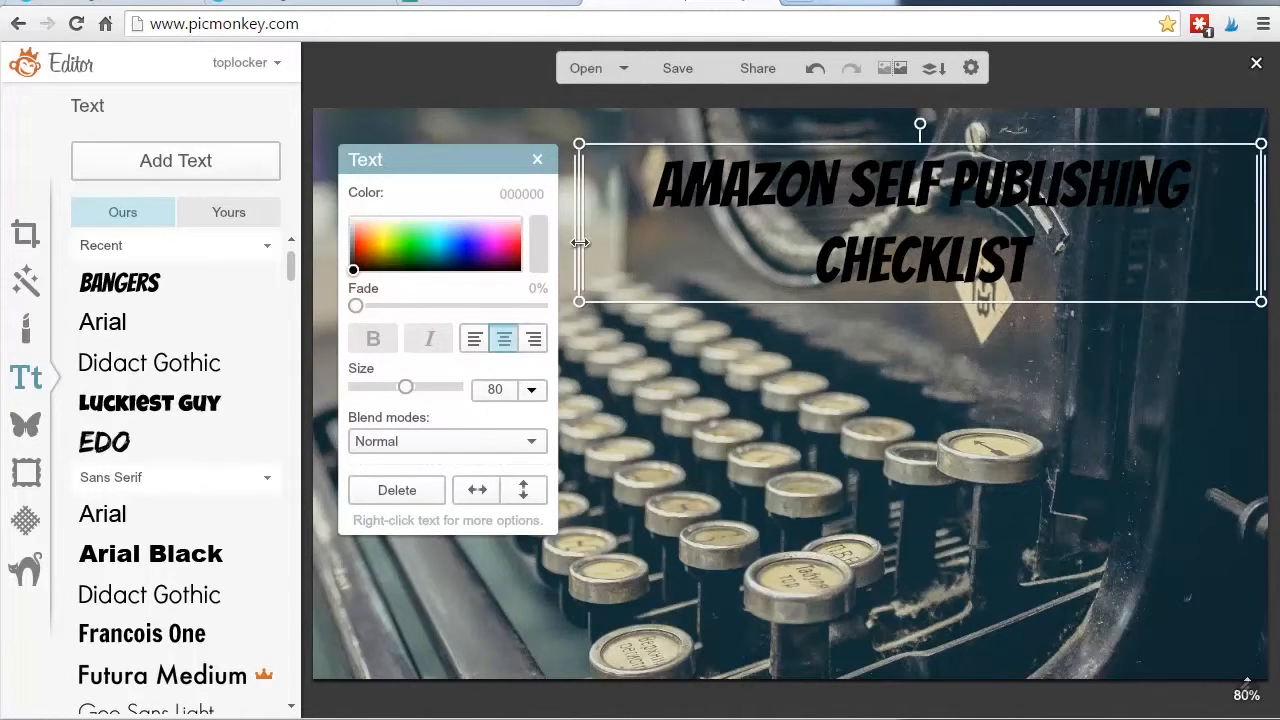
left_click_drag(579, 244, 315, 247)
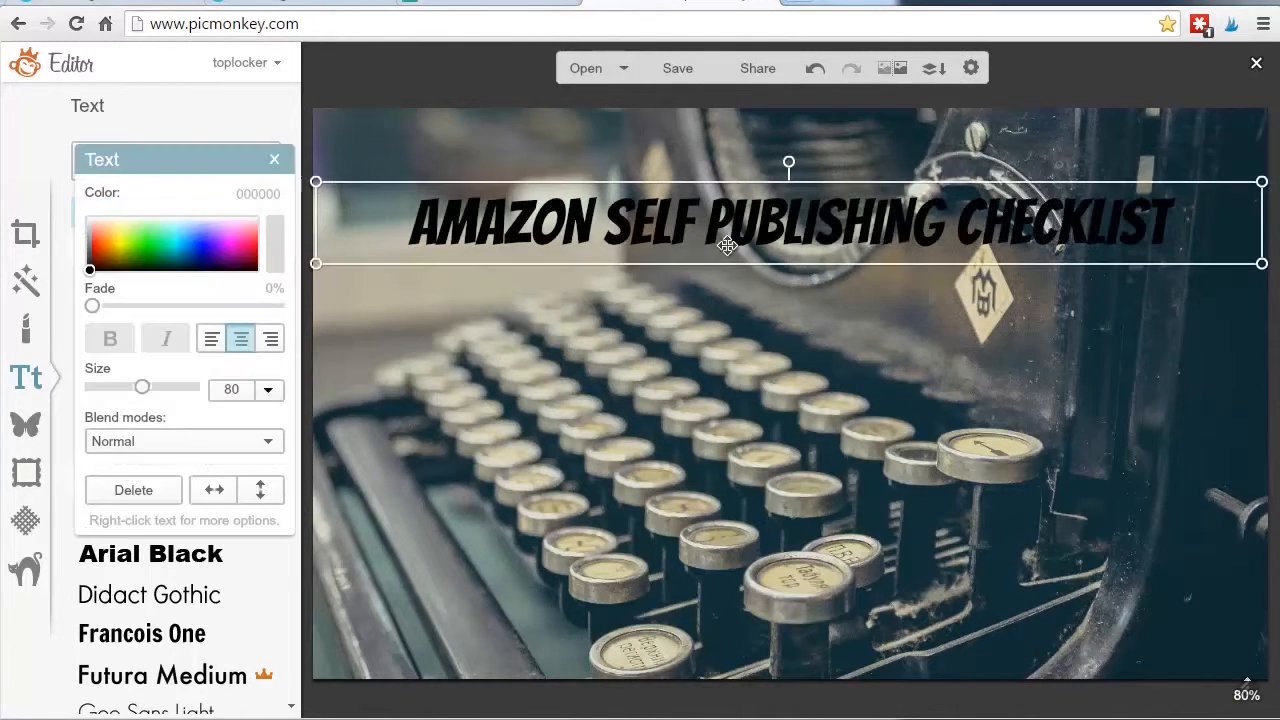
mouse_move(854, 183)
left_mouse_down()
mouse_move(872, 214)
mouse_move(872, 170)
left_mouse_up()
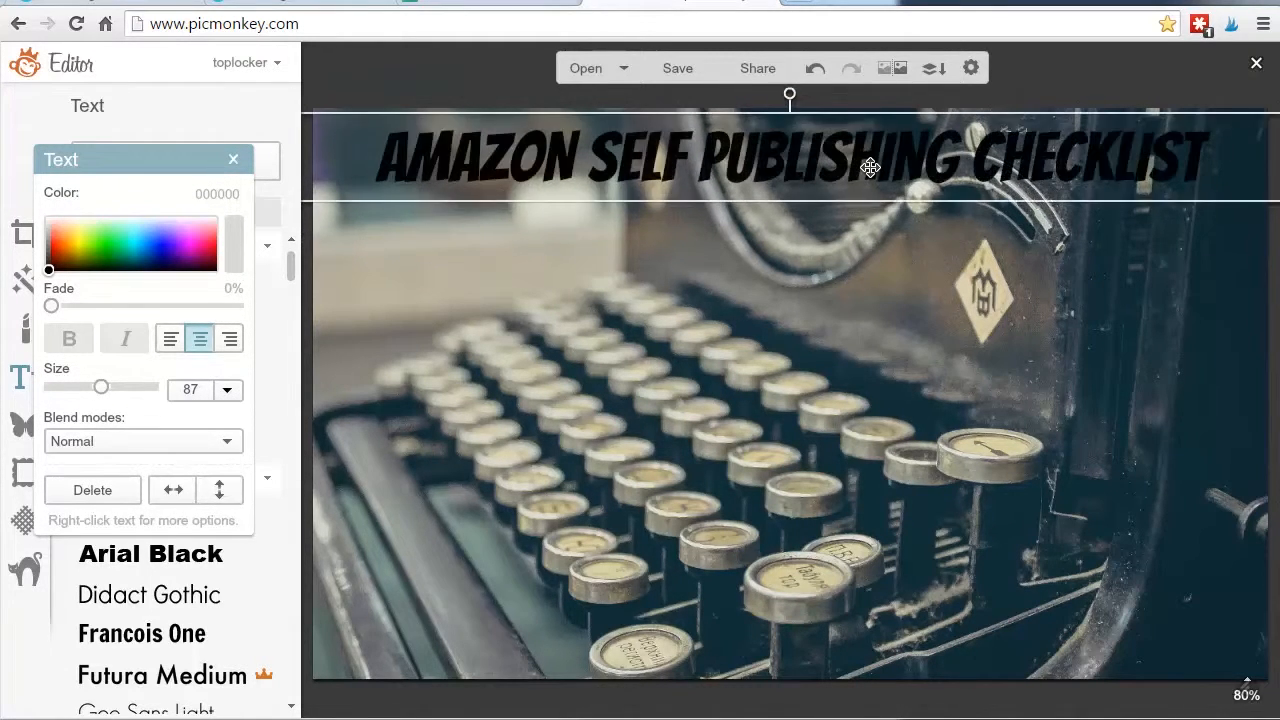
left_click(795, 468)
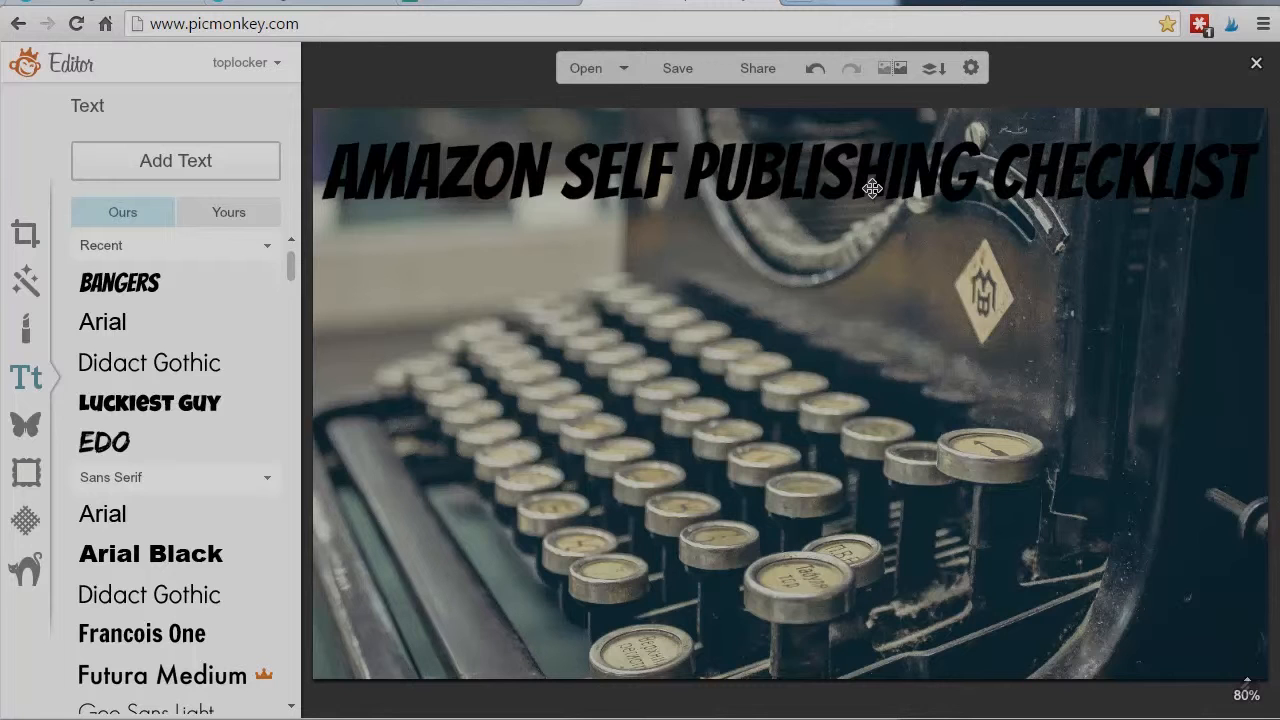
Browse the overlays and expand the Tape and Paper Scrap categories
left_click(30, 432)
scroll(221, 482, "down", 5)
scroll(221, 482, "down", 2)
scroll(220, 479, "up", 5)
scroll(220, 478, "up", 3)
scroll(219, 476, "down", 2)
scroll(218, 475, "down", 1)
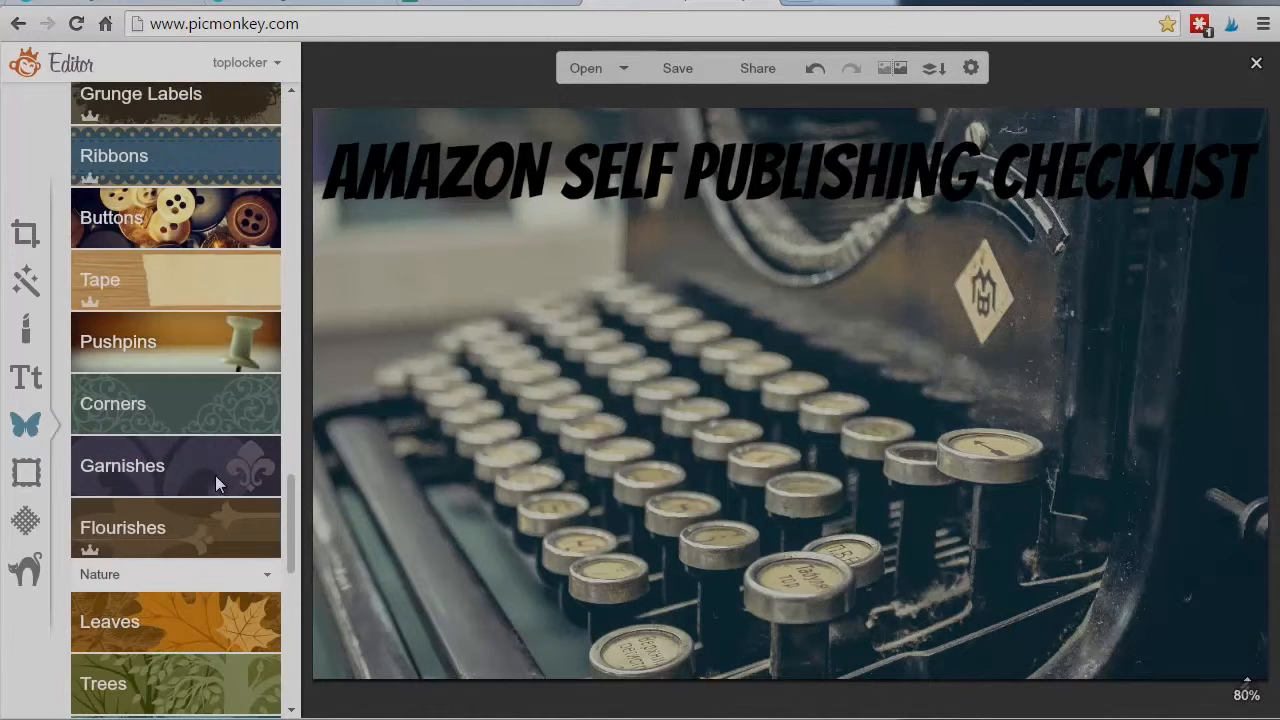
left_click(154, 284)
scroll(188, 346, "up", 3)
scroll(193, 348, "up", 4)
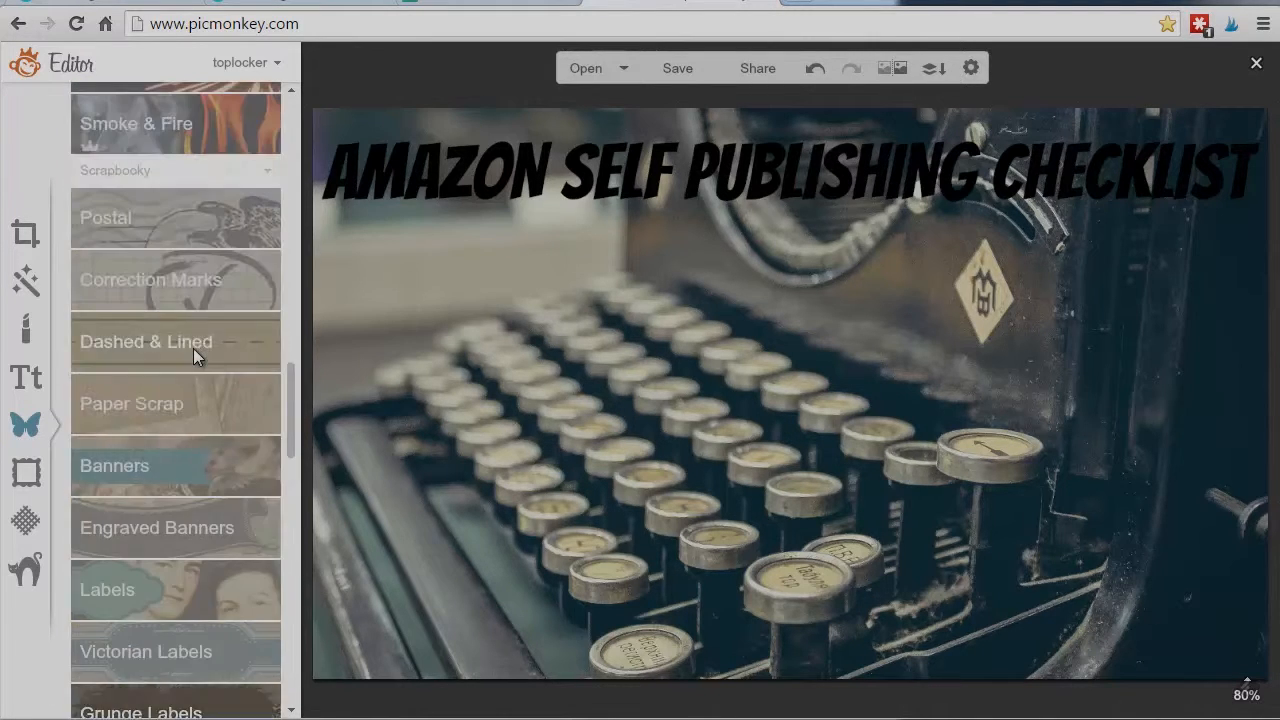
scroll(194, 351, "up", 3)
left_click(133, 512)
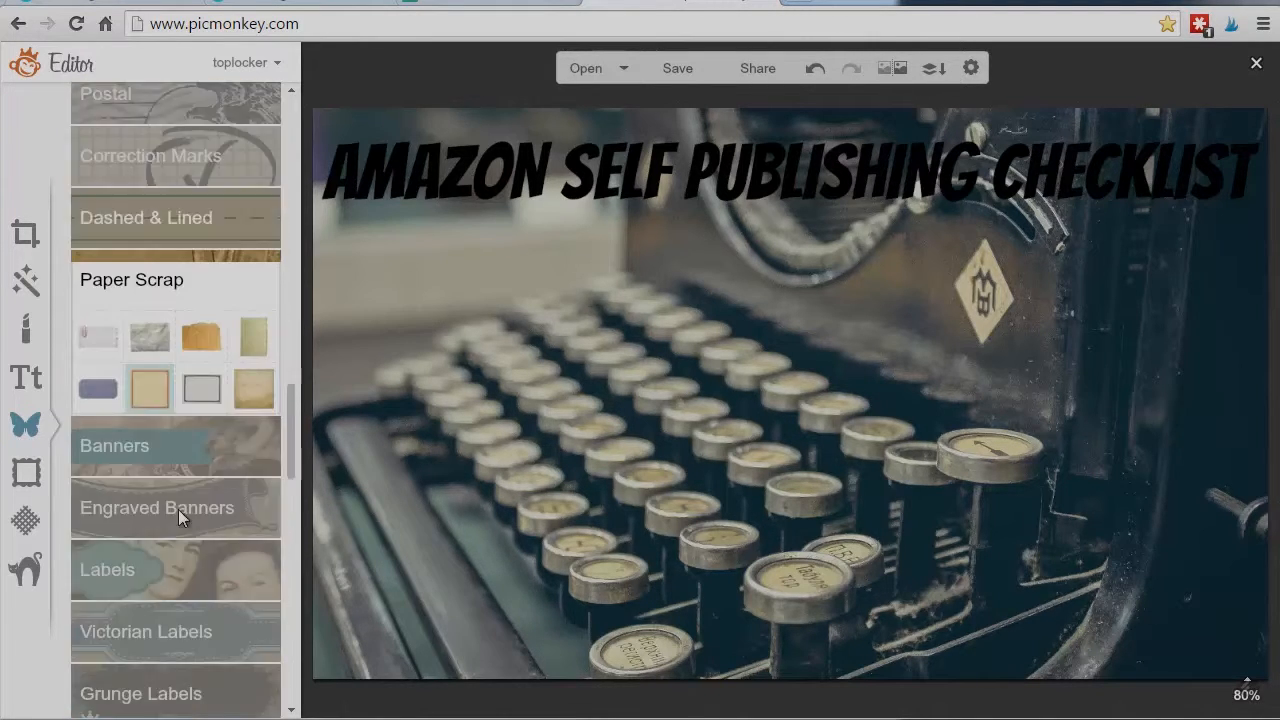
scroll(195, 515, "down", 2)
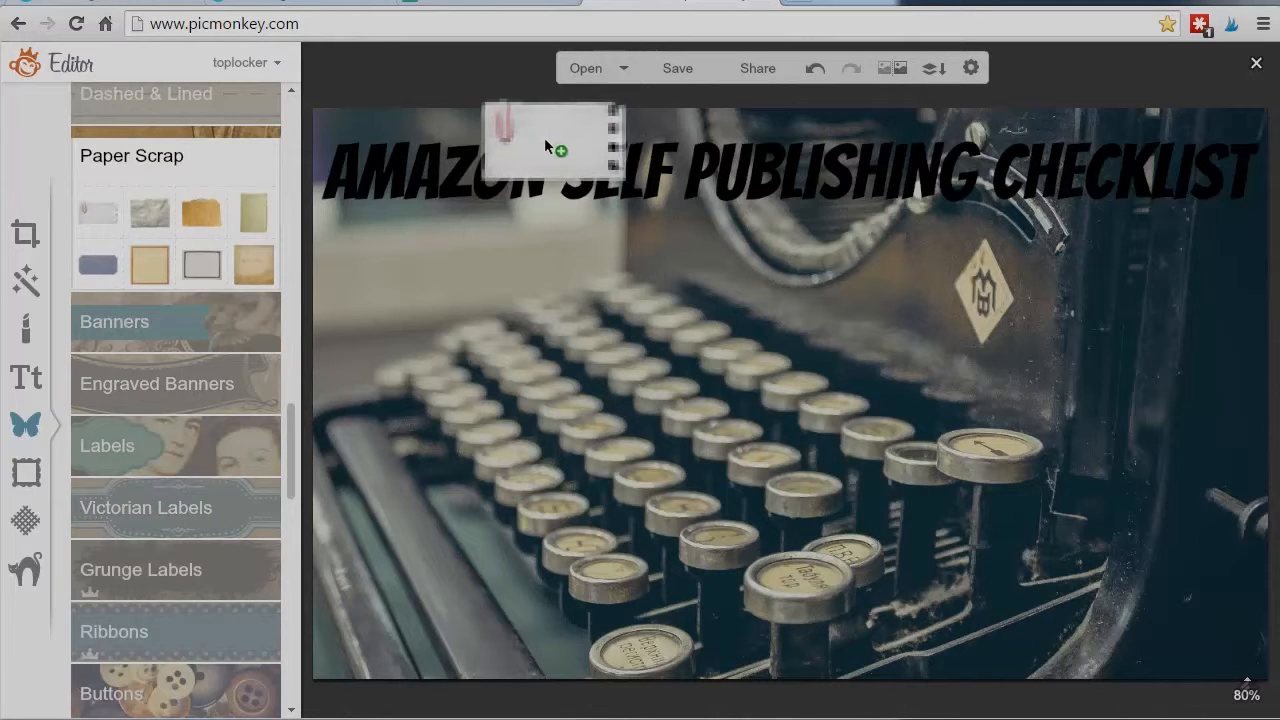
Place a notebook paper scrap on the photo as a trial, then delete it again
left_click_drag(89, 210, 552, 136)
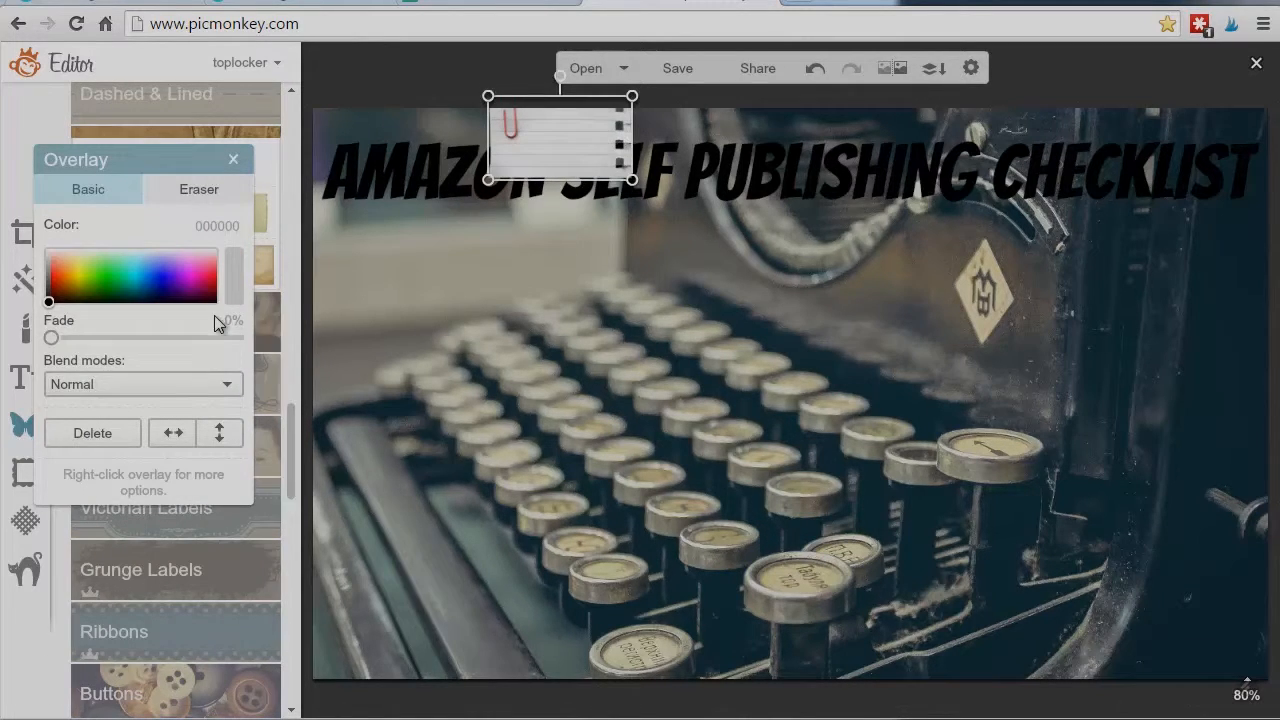
left_click(232, 159)
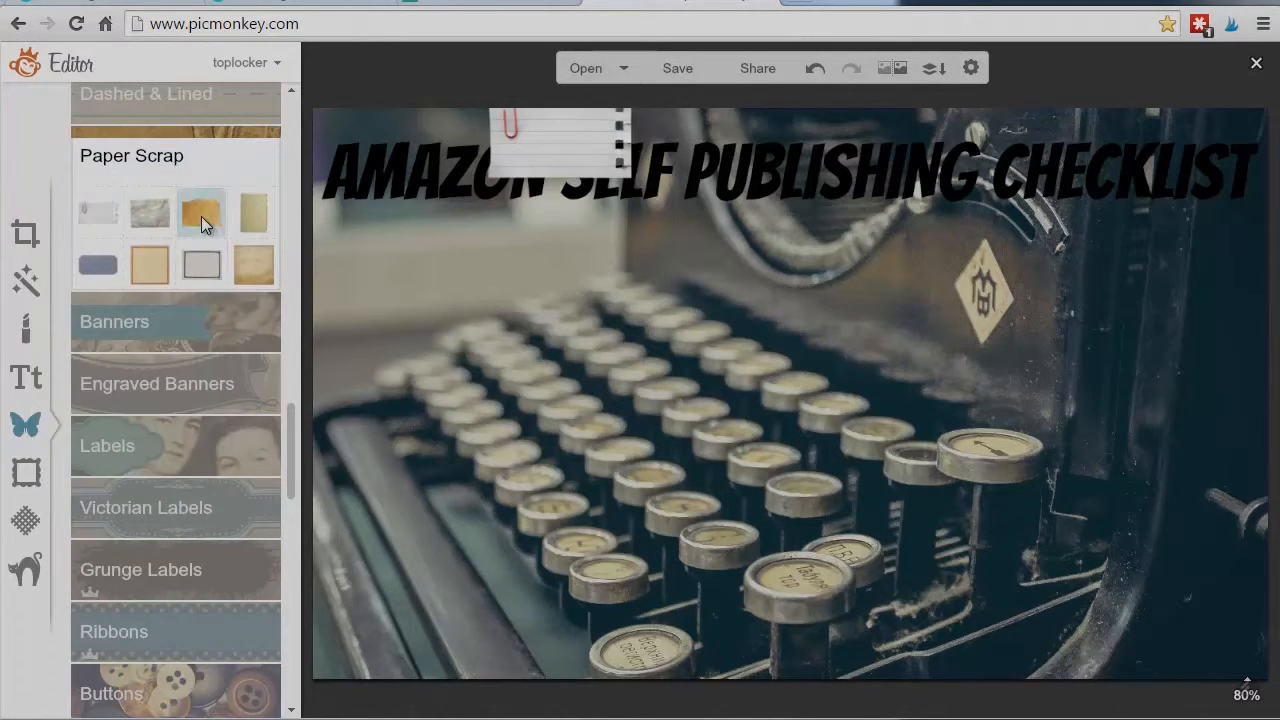
left_click(581, 132)
key("Delete")
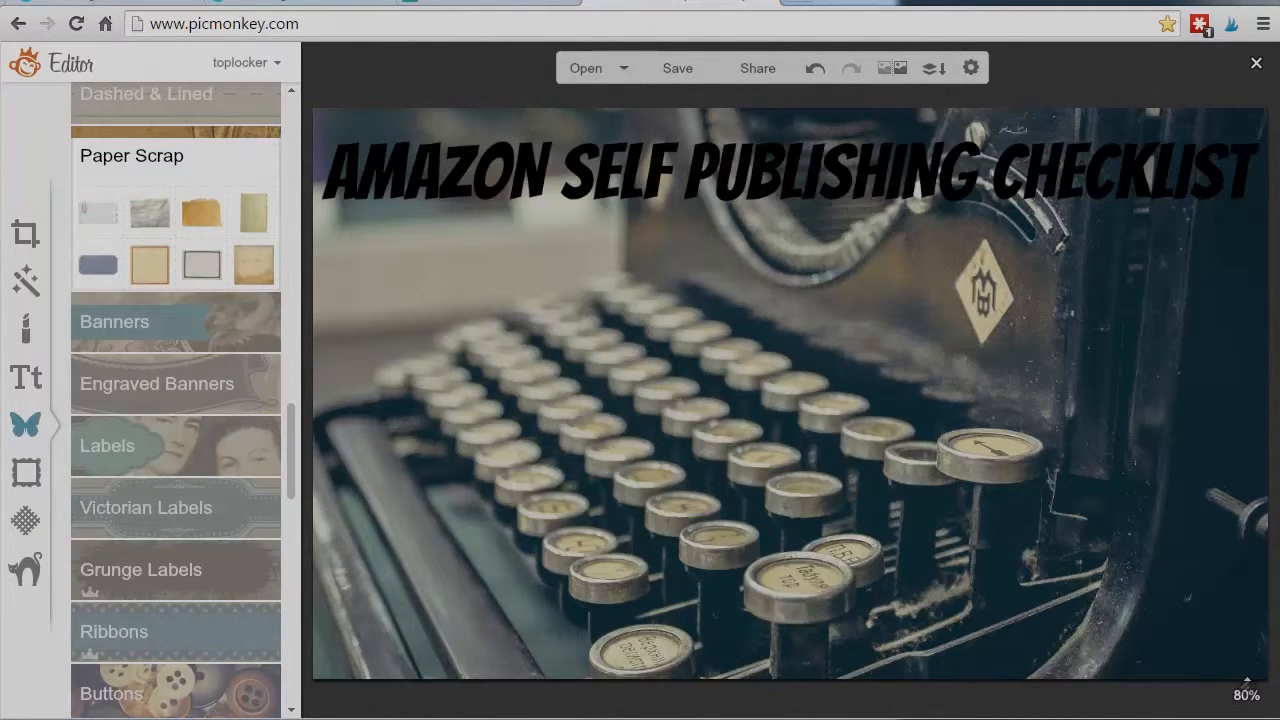
key("alt+Tab")
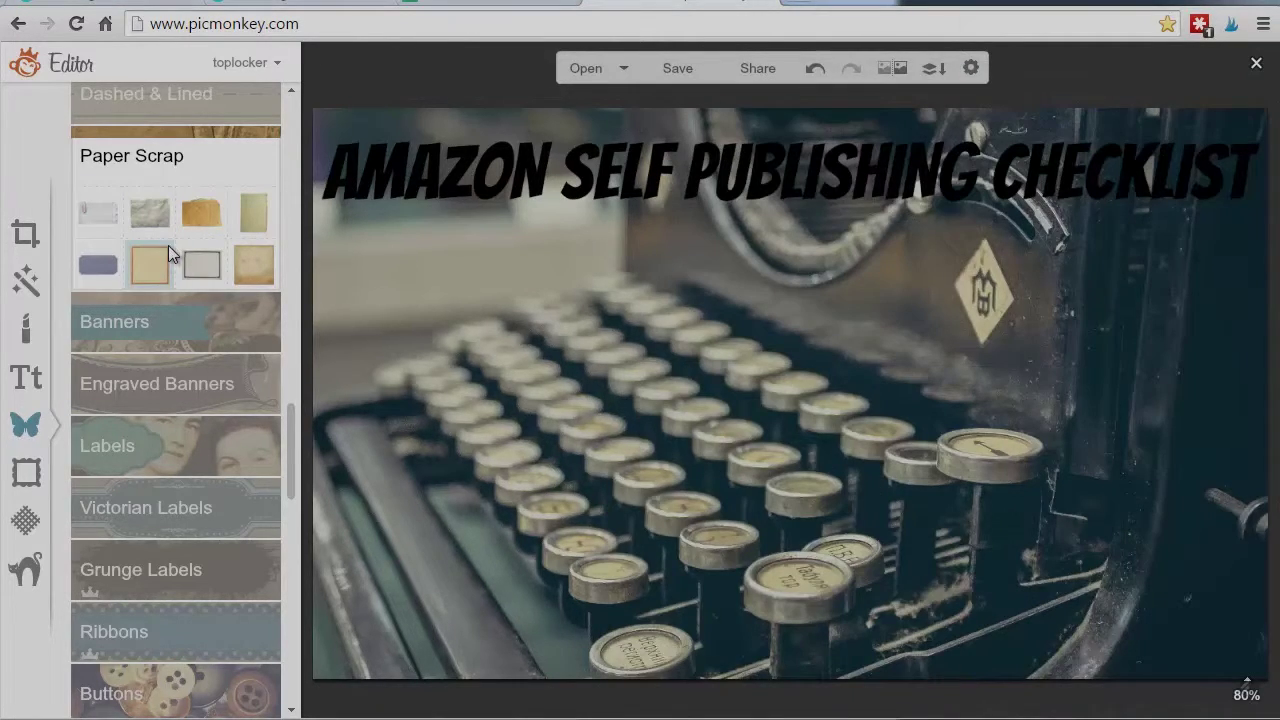
left_click(149, 265)
Stretch the paper scrap into a wide strip across the top over the title
mouse_move(860, 378)
left_mouse_down()
mouse_move(658, 263)
mouse_move(400, 151)
left_mouse_up()
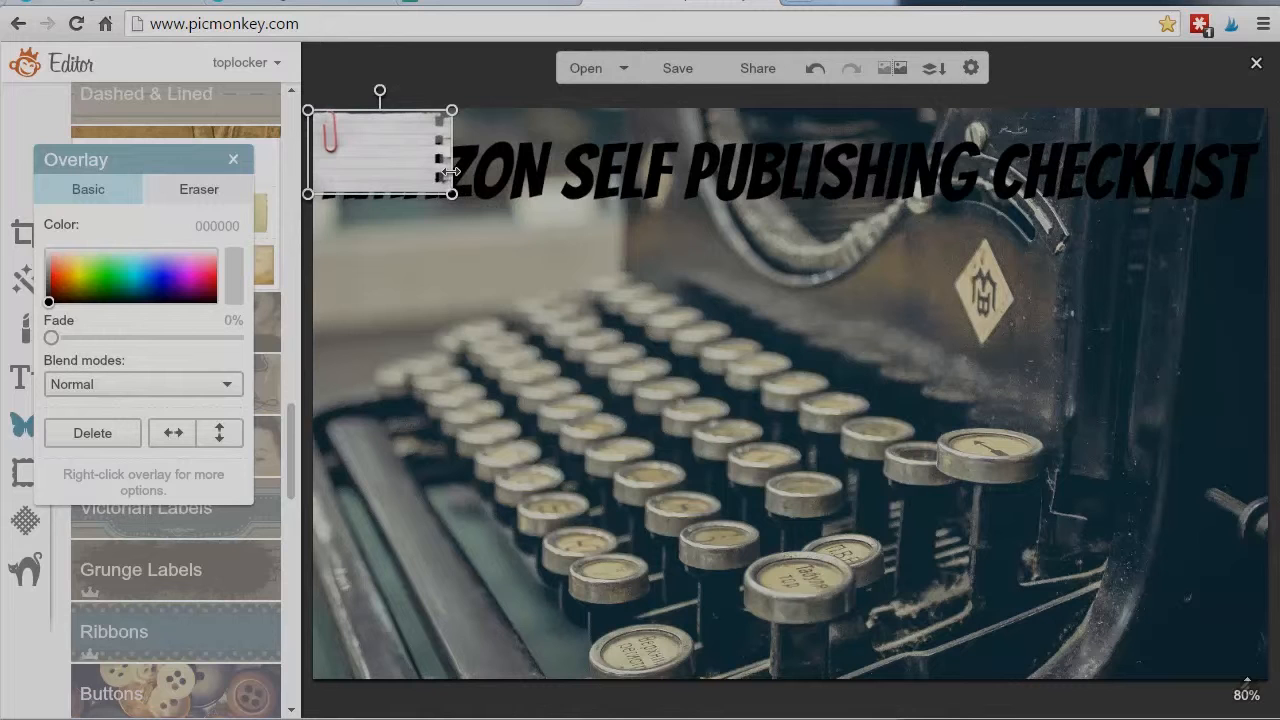
mouse_move(452, 185)
left_mouse_down()
mouse_move(788, 198)
mouse_move(1268, 300)
mouse_move(1268, 340)
left_mouse_up()
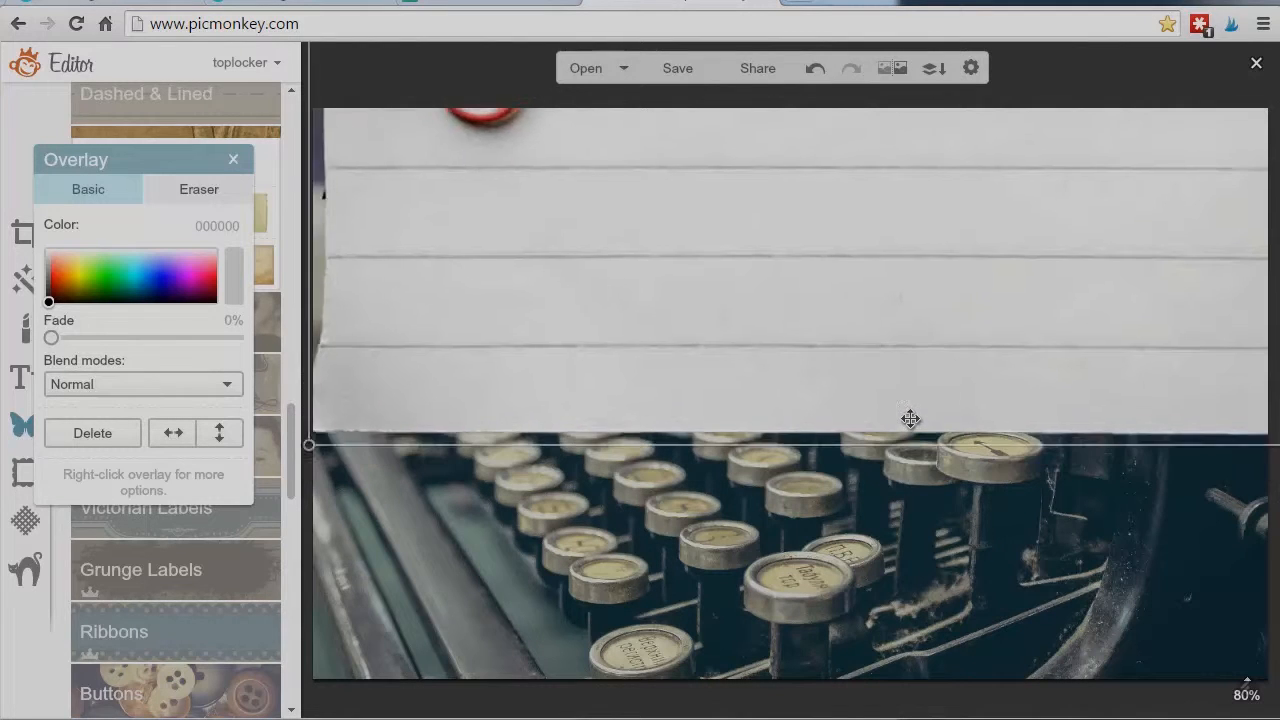
mouse_move(912, 455)
left_mouse_down()
mouse_move(925, 298)
mouse_move(883, 158)
left_mouse_up()
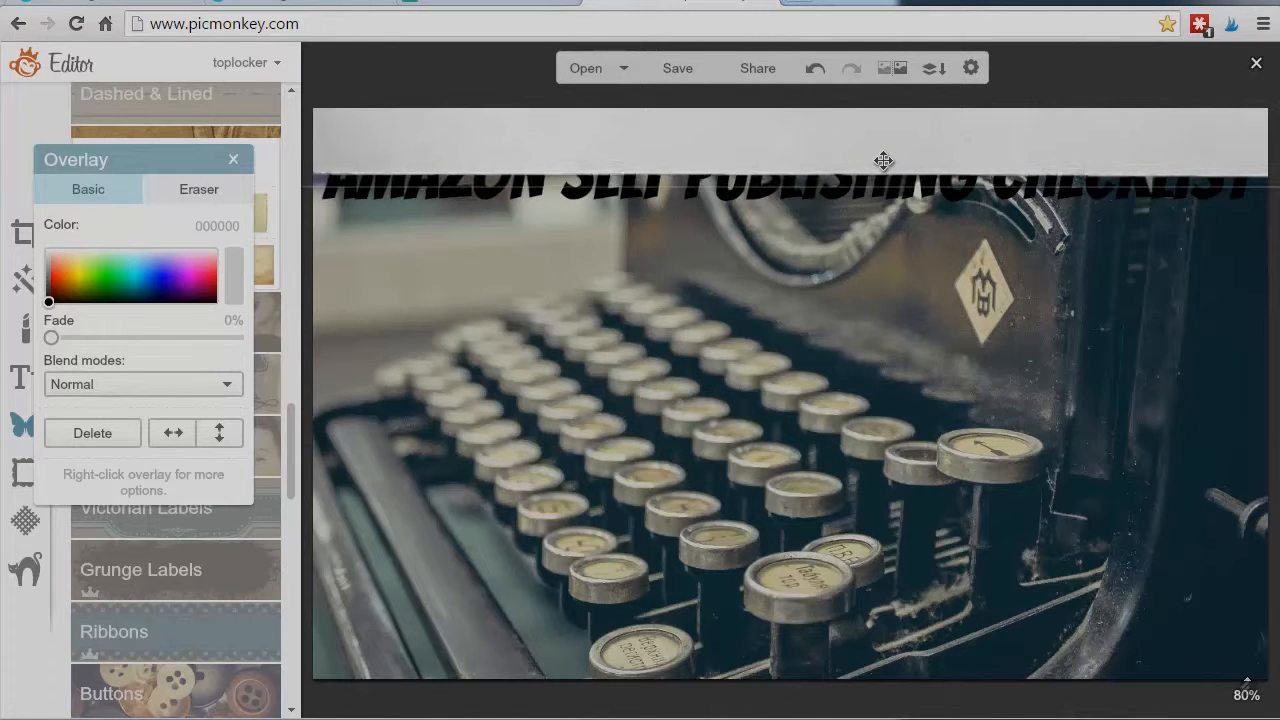
left_click_drag(883, 158, 883, 197)
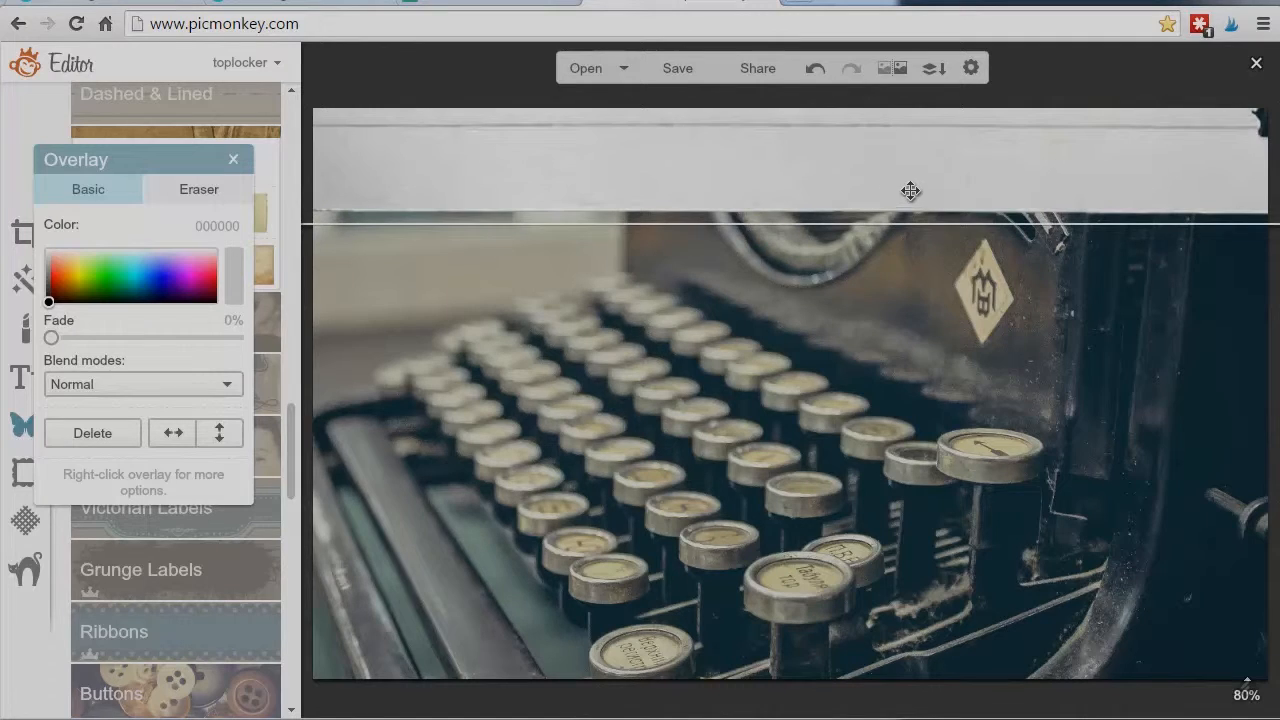
Send the paper strip to the back so the title shows on top of it
right_click(921, 144)
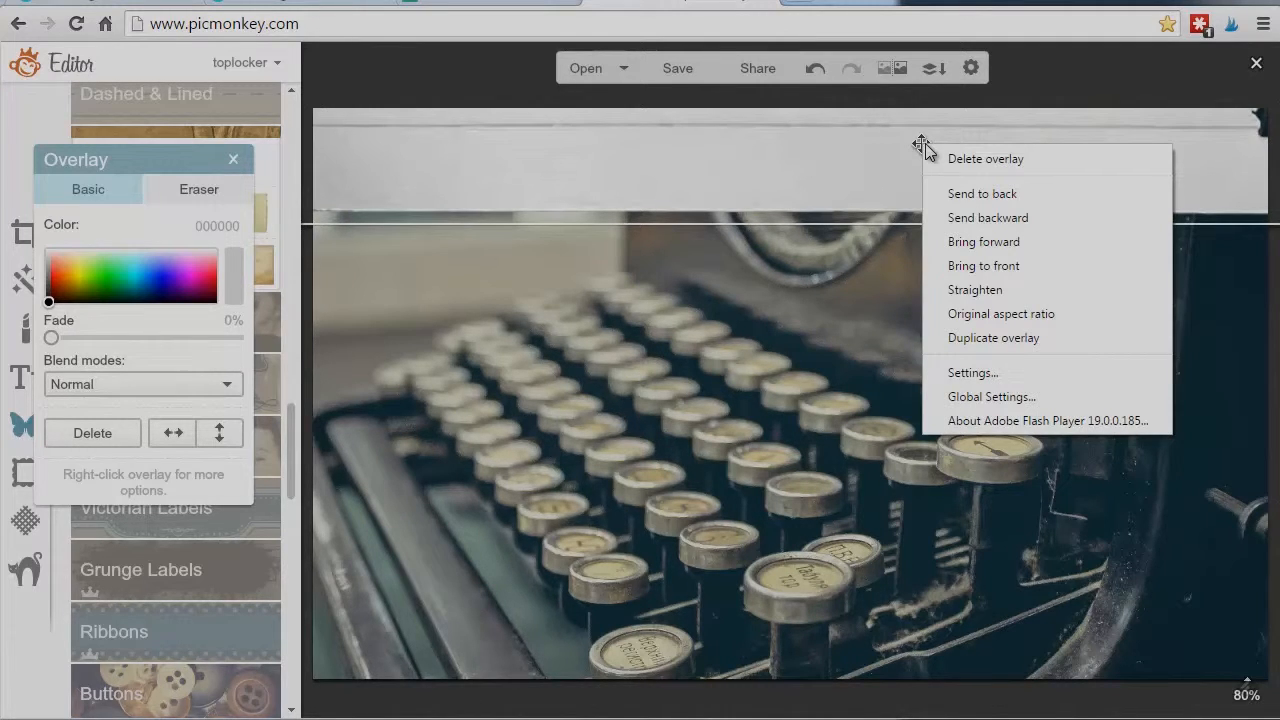
left_click(958, 196)
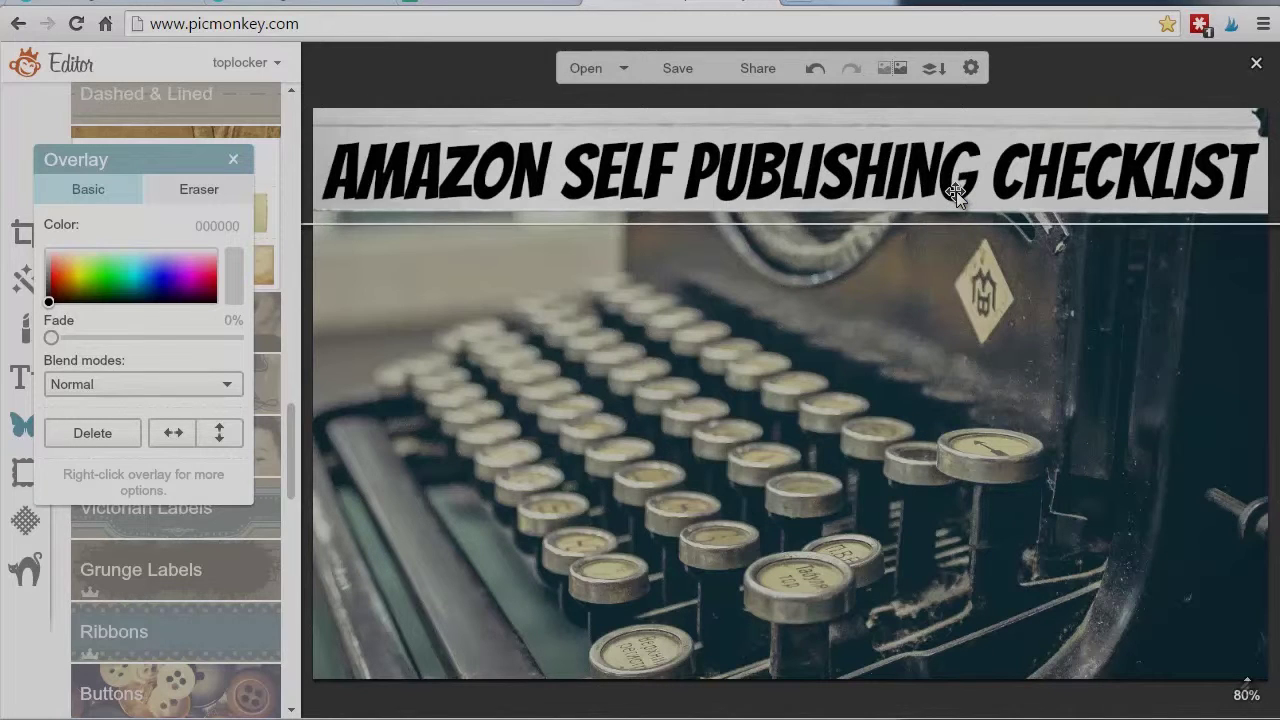
Deselect the paper overlay before saving the graphic
left_click(1025, 477)
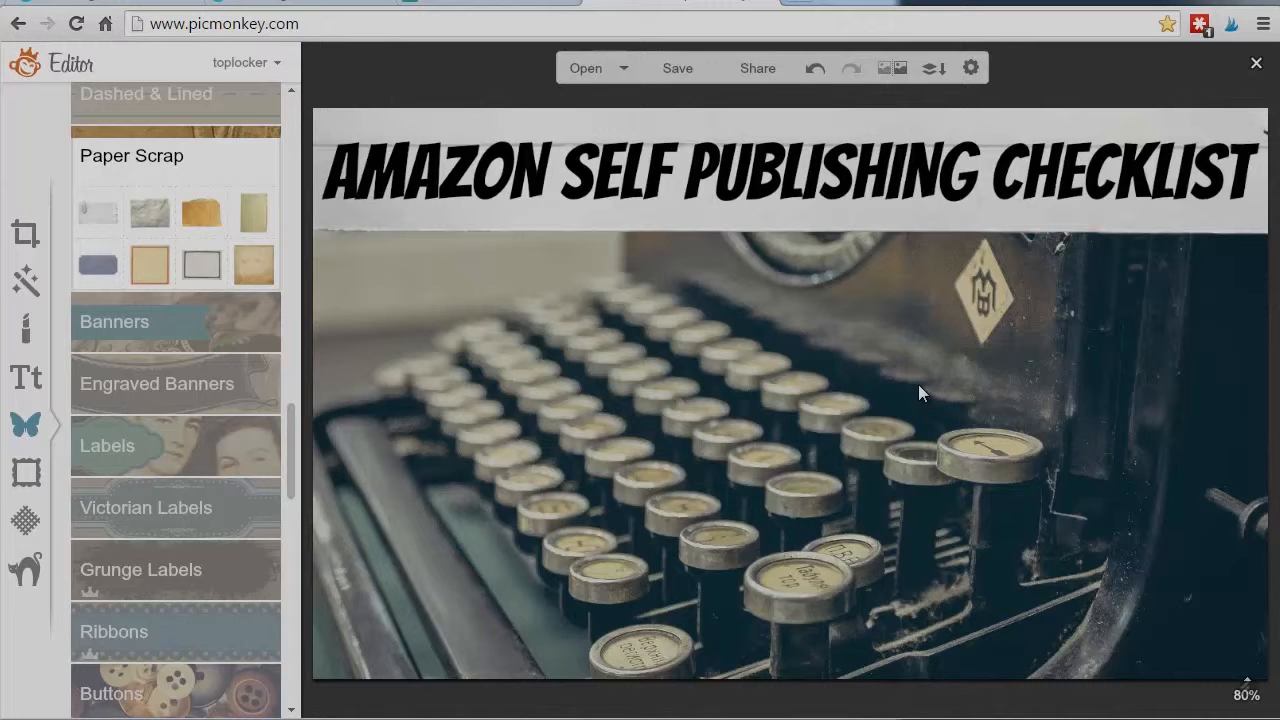
Choose the highest save quality (Sean) in the save-to-computer options
left_click(678, 70)
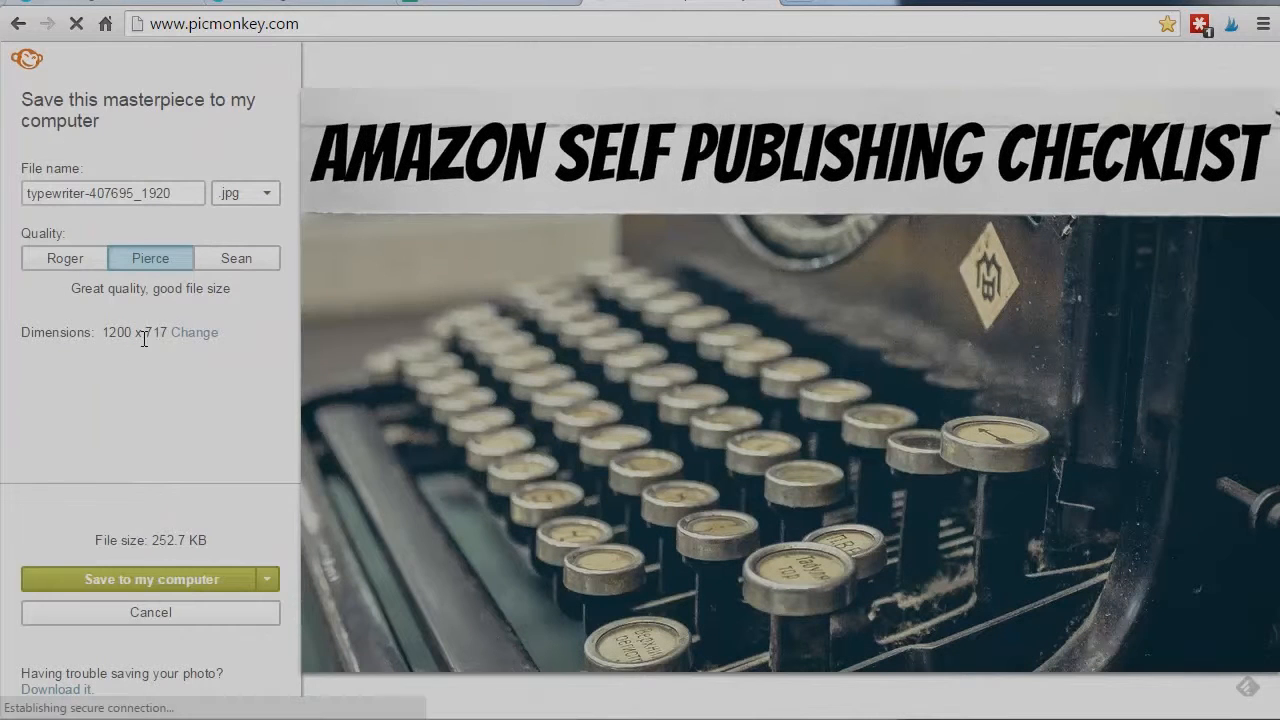
left_click(236, 258)
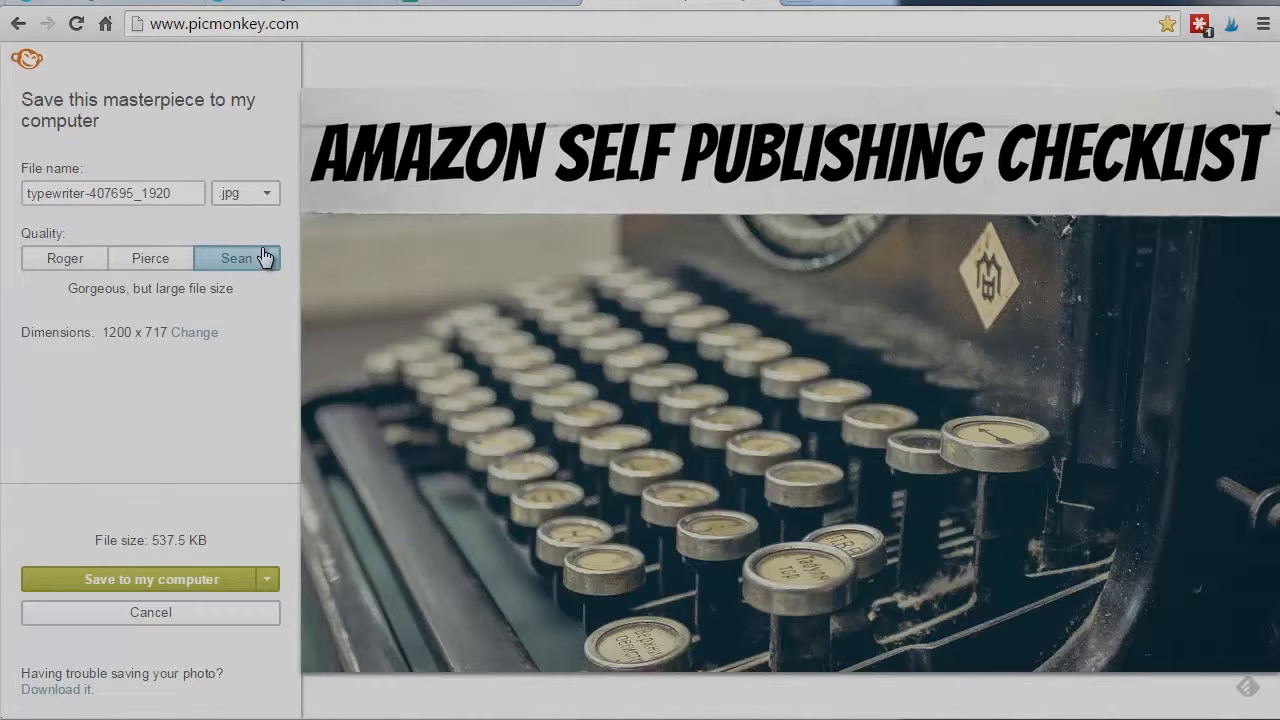
Rename the file amazon-self-publishing-1 and start saving it to the computer
left_click(144, 193)
double_click(144, 193)
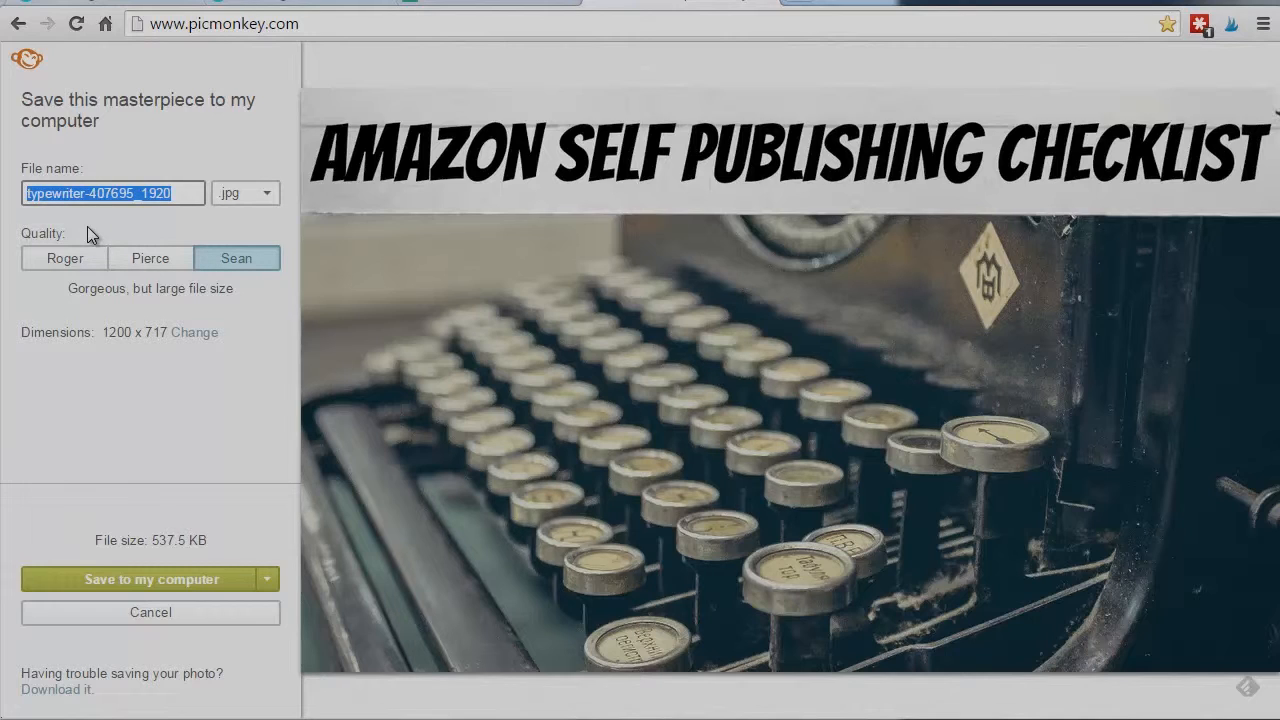
type("Am")
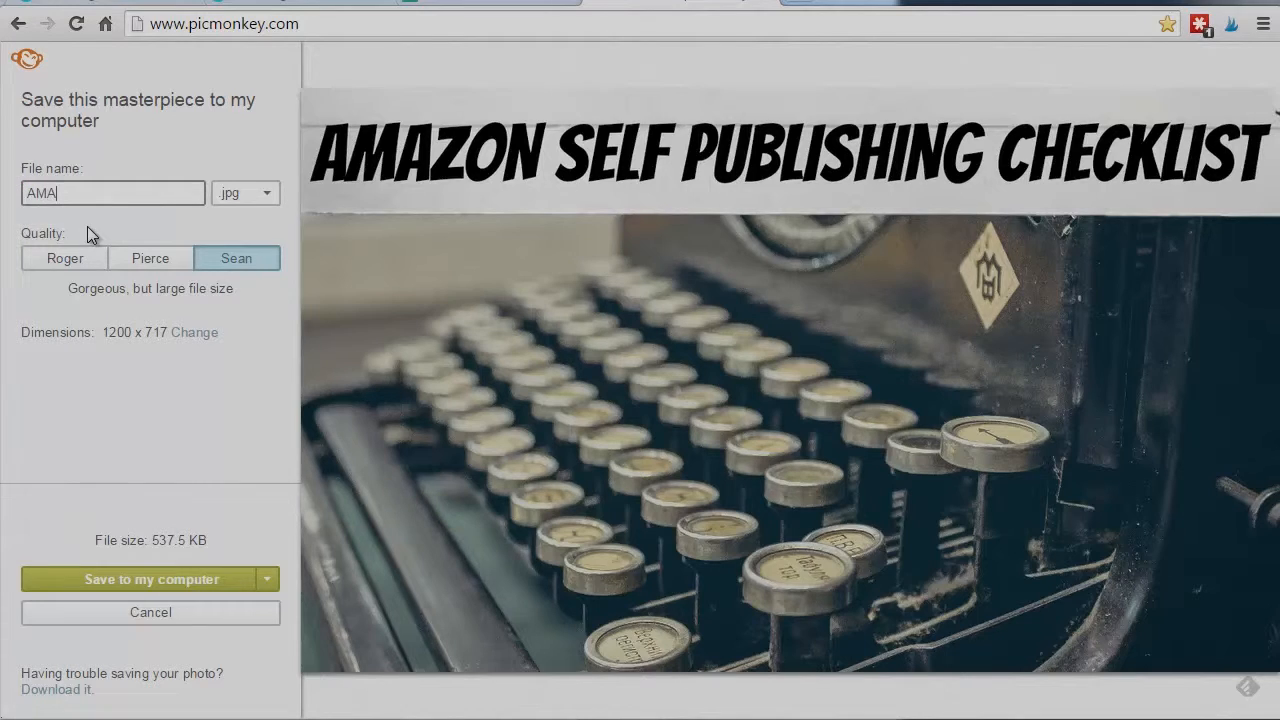
key("BackSpace")
key("BackSpace")
type("amazon-self-")
type("publishing-1")
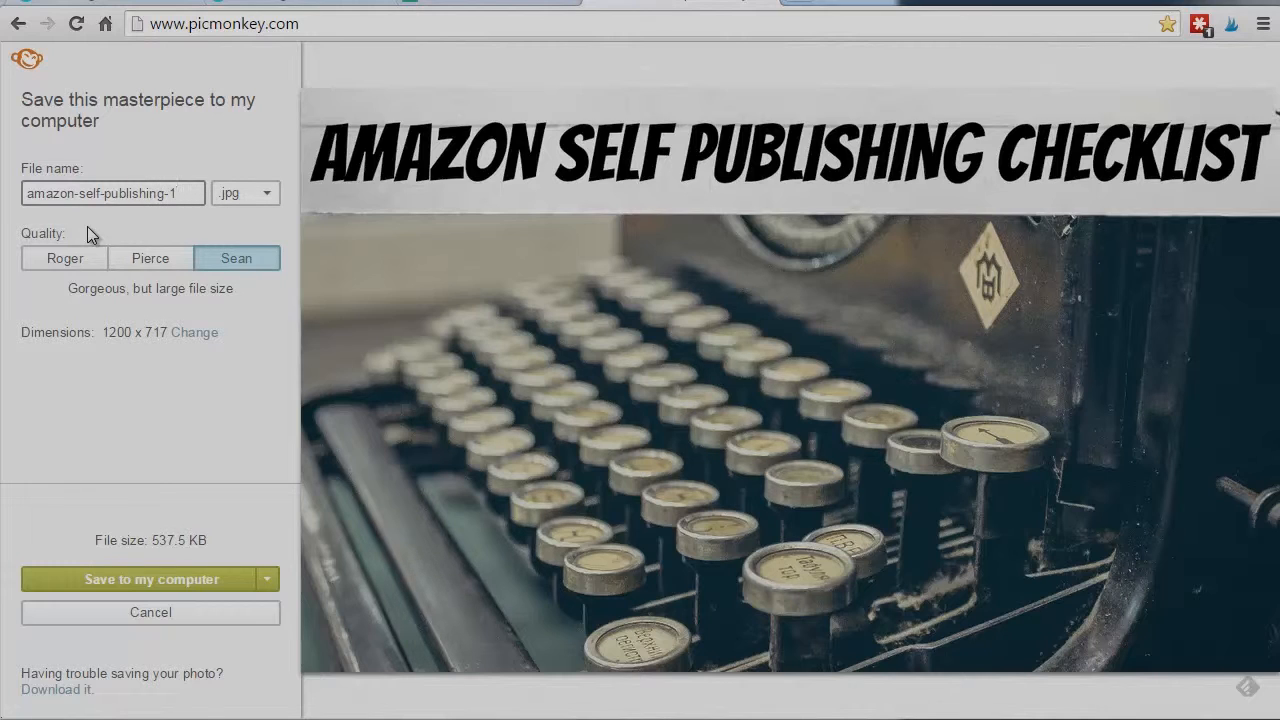
left_click(84, 580)
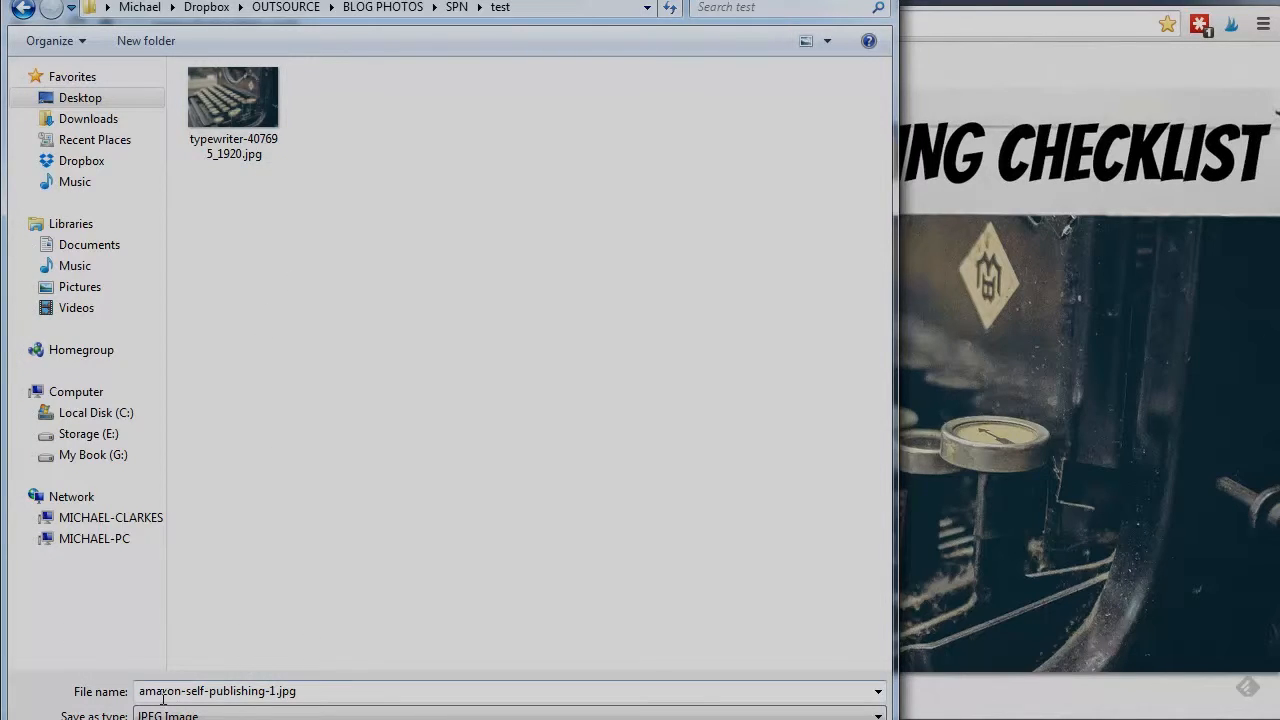
Confirm the Windows Save dialog to store amazon-self-publishing-1.jpg in the test folder
left_click(218, 691)
key("Return")
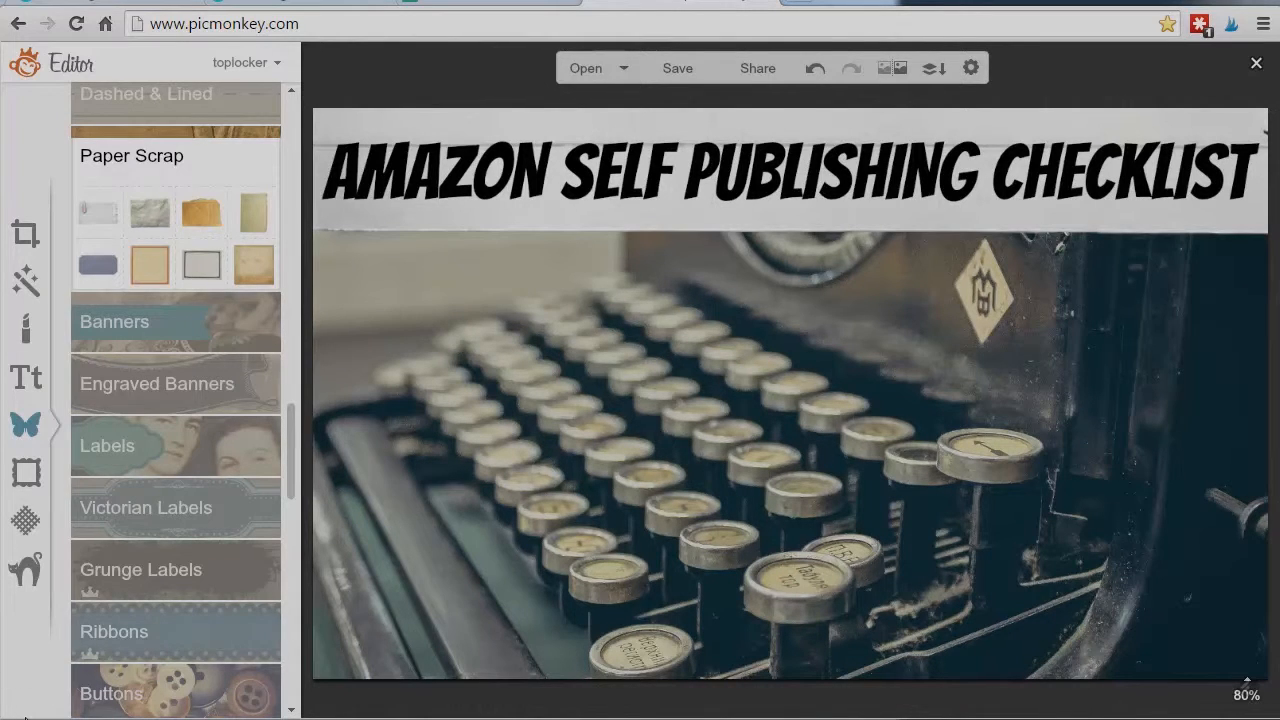
Bring up the Resize options and check the target size on the cheat sheet
left_click(28, 234)
left_click(143, 596)
key("alt+Tab")
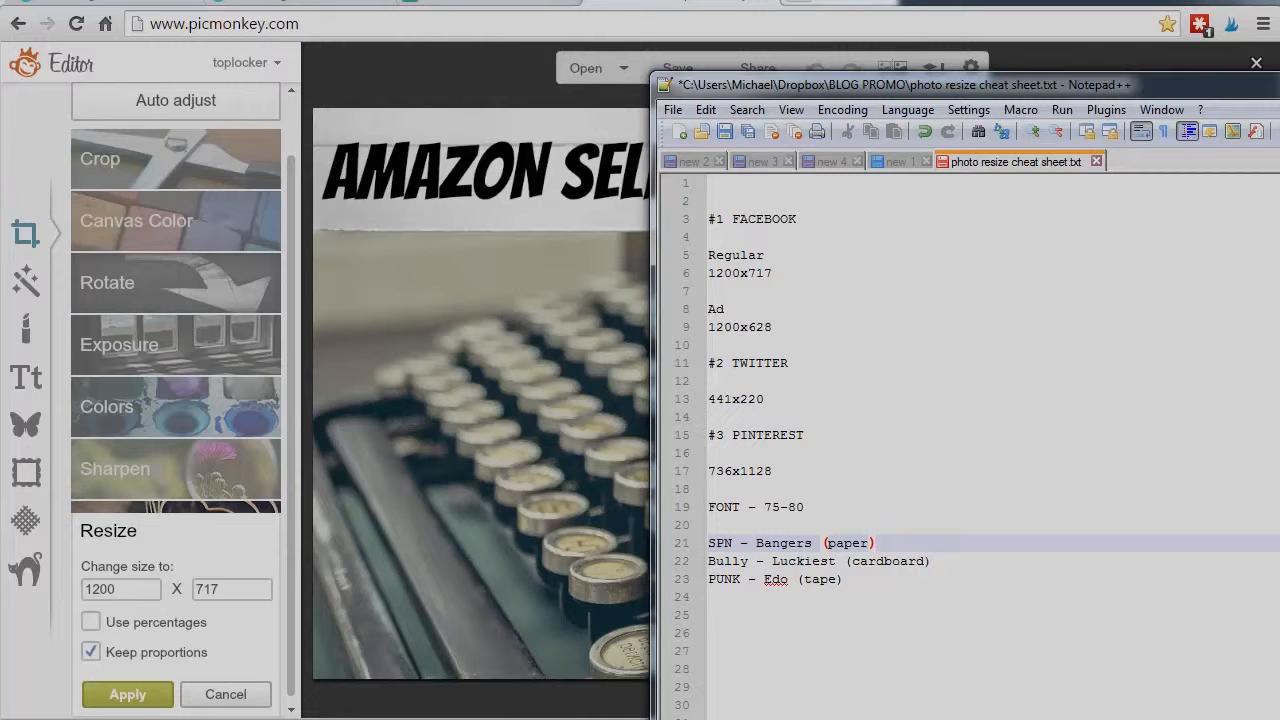
key("alt+Tab")
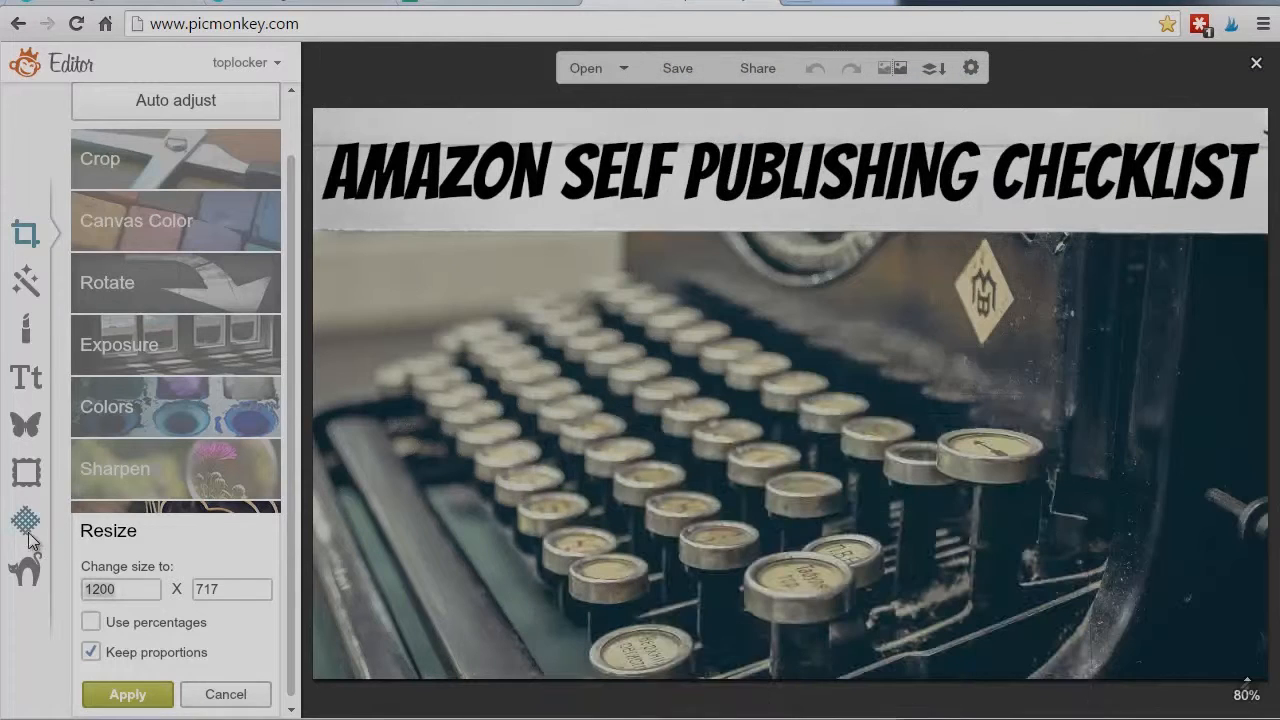
Replace the 1200 width with 441, keeping proportions, and apply the resize
left_click(125, 590)
left_click_drag(125, 590, 70, 586)
type("441")
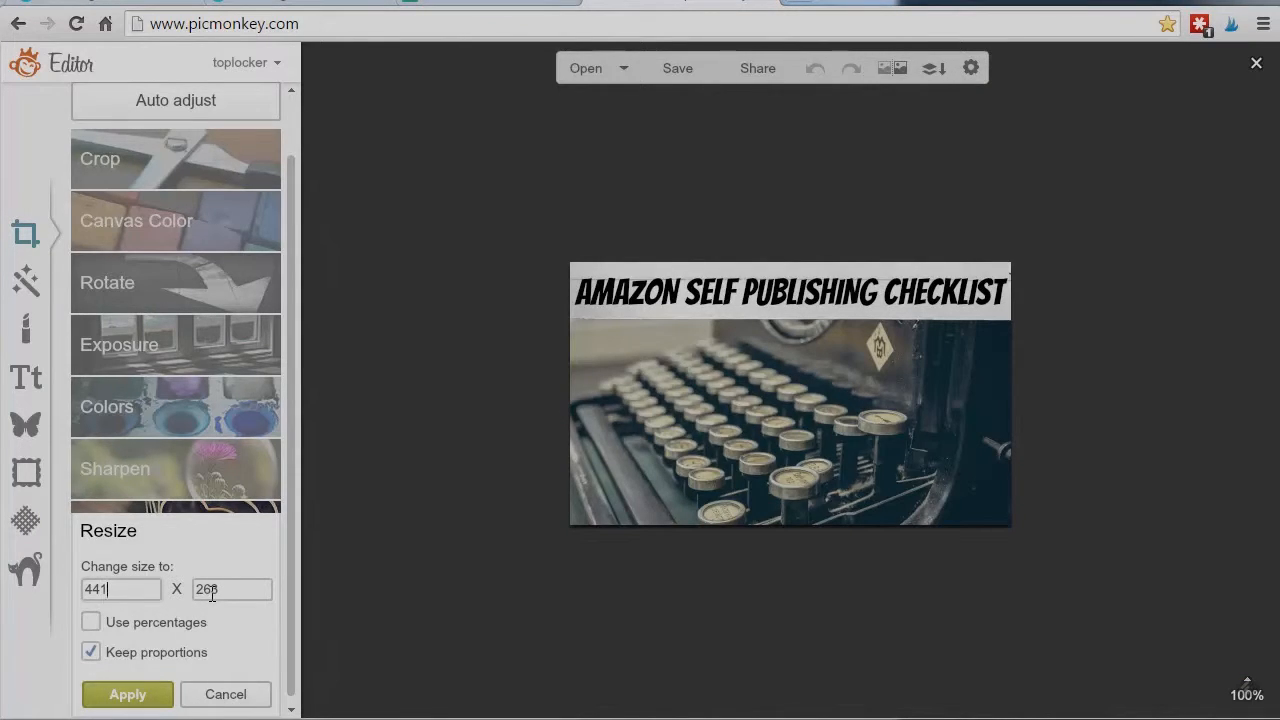
left_click(127, 694)
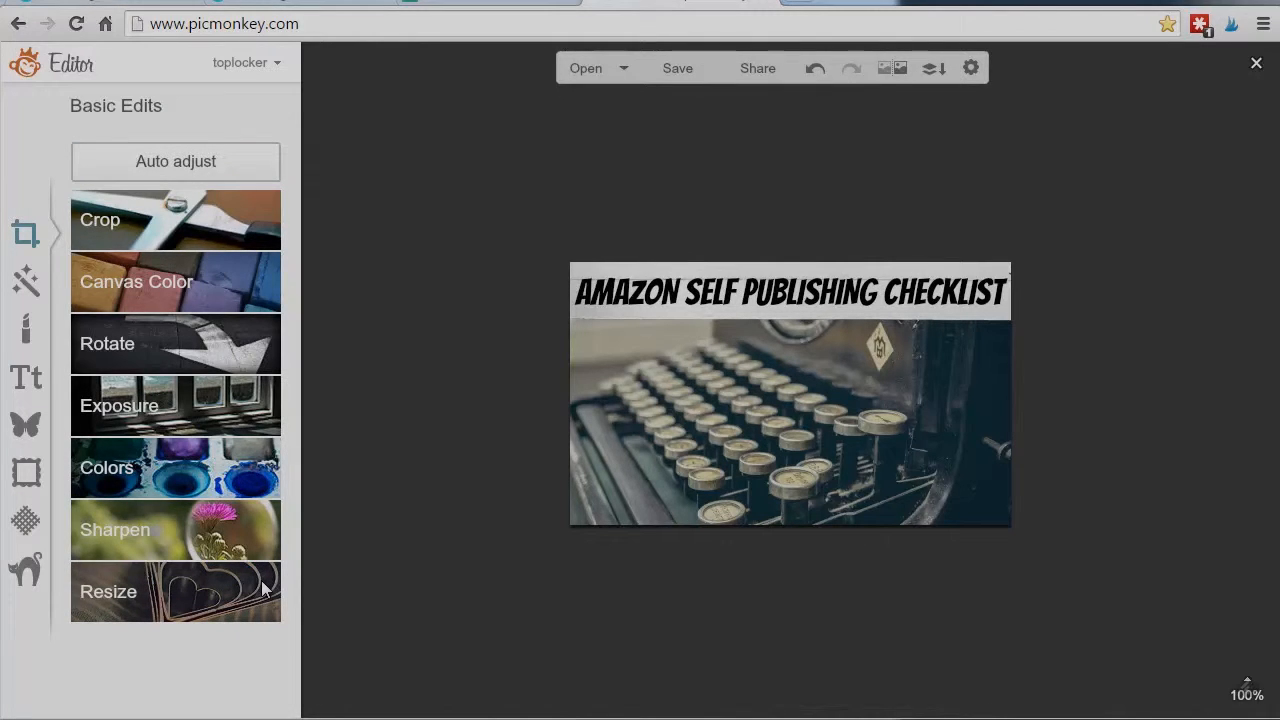
Crop to an actual size of 441 by 220 with the crop box moved up over the title
left_click(222, 216)
left_click_drag(130, 321, 47, 318)
type("441")
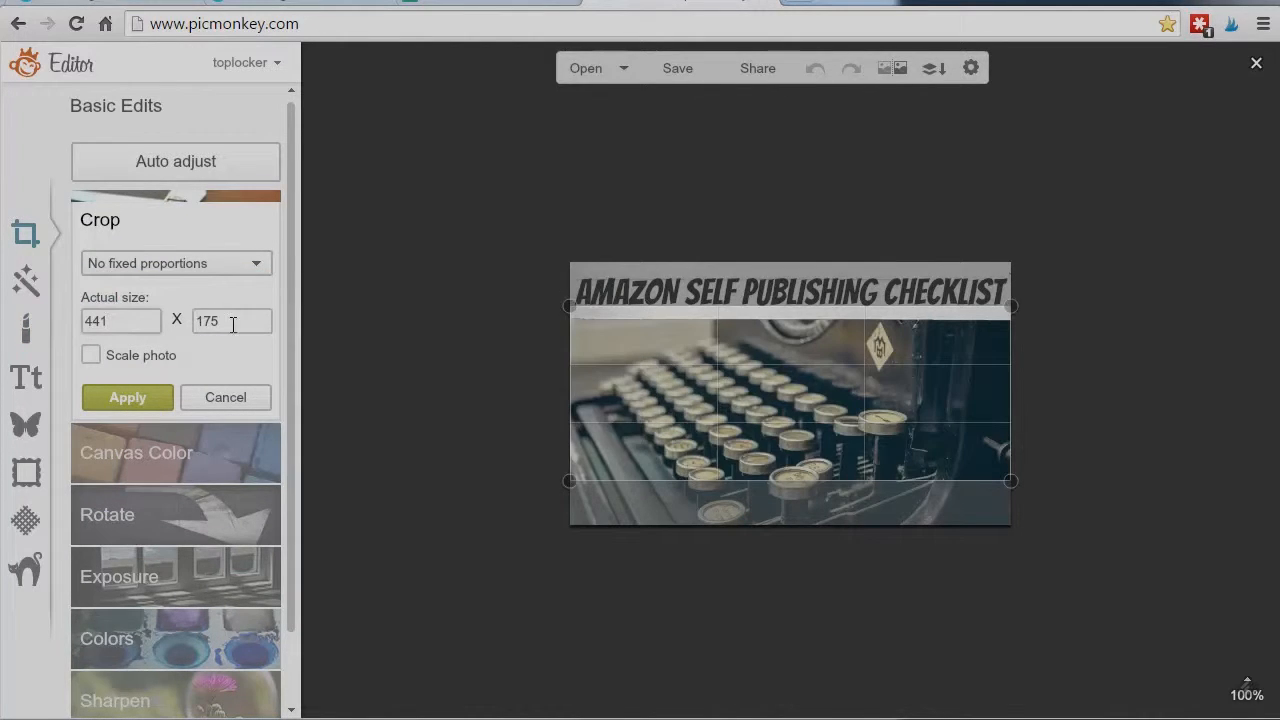
left_click_drag(240, 320, 186, 322)
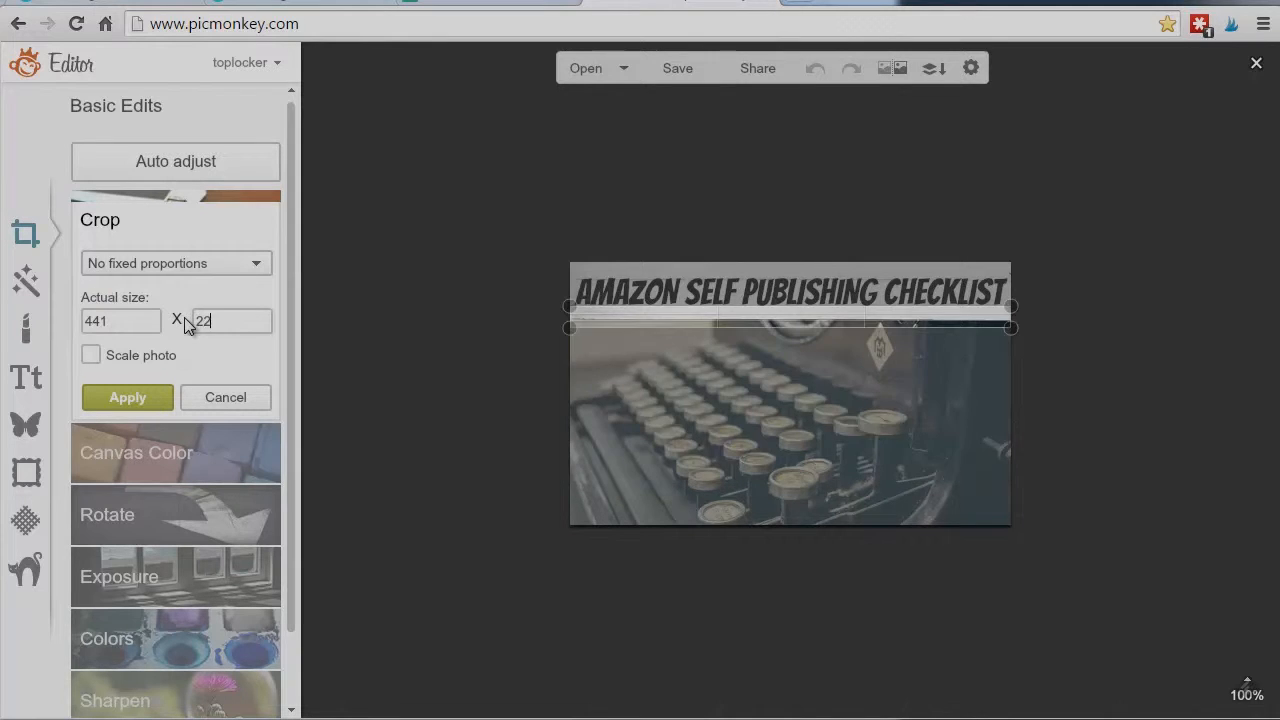
type("220")
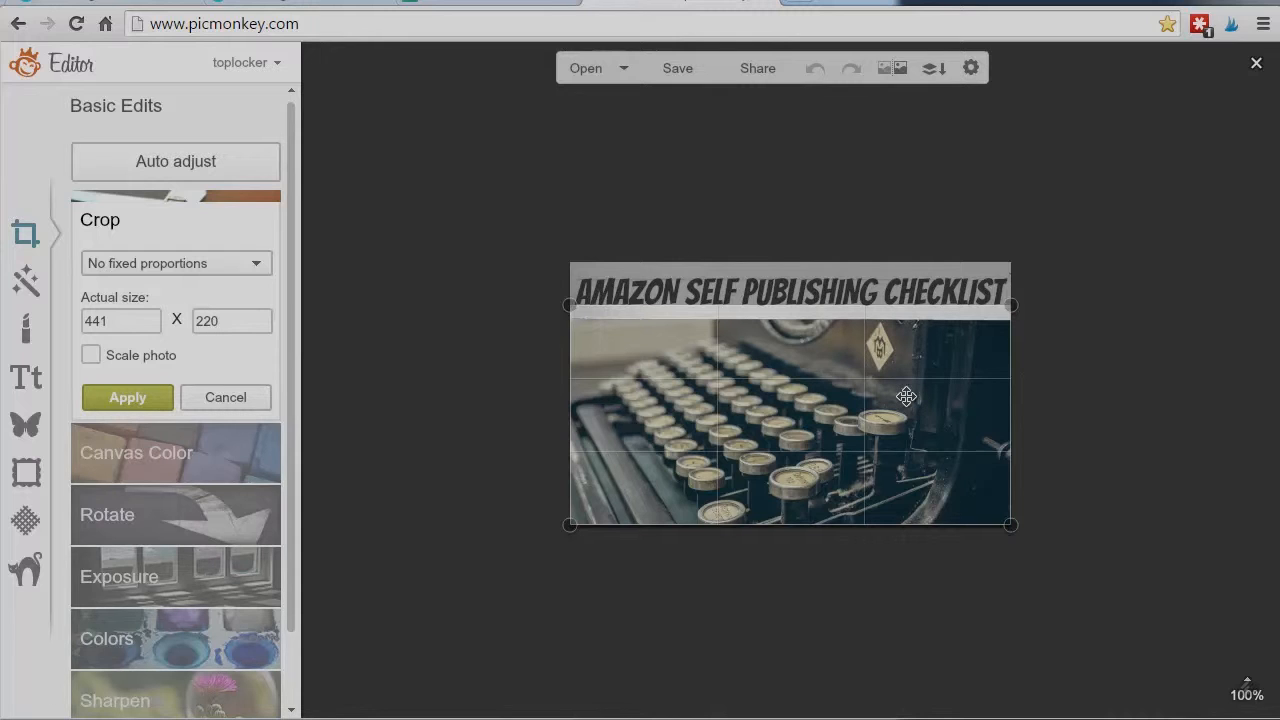
left_click_drag(905, 396, 907, 353)
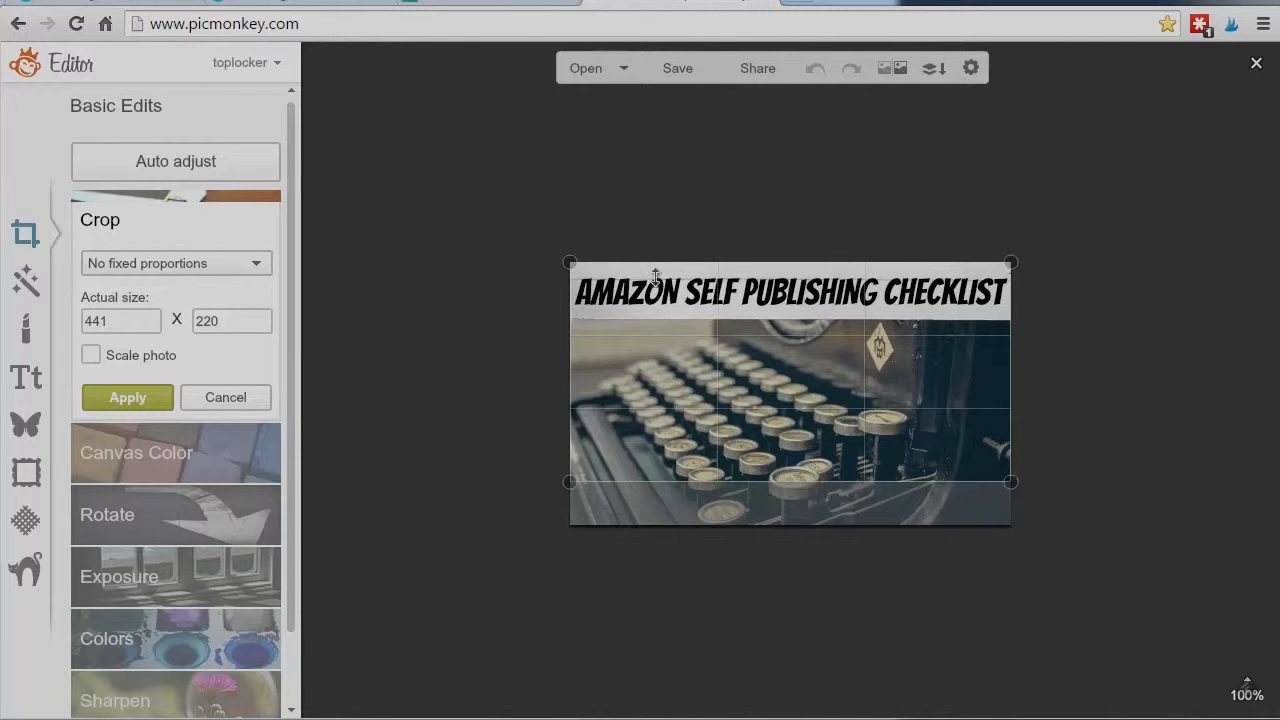
left_click(127, 397)
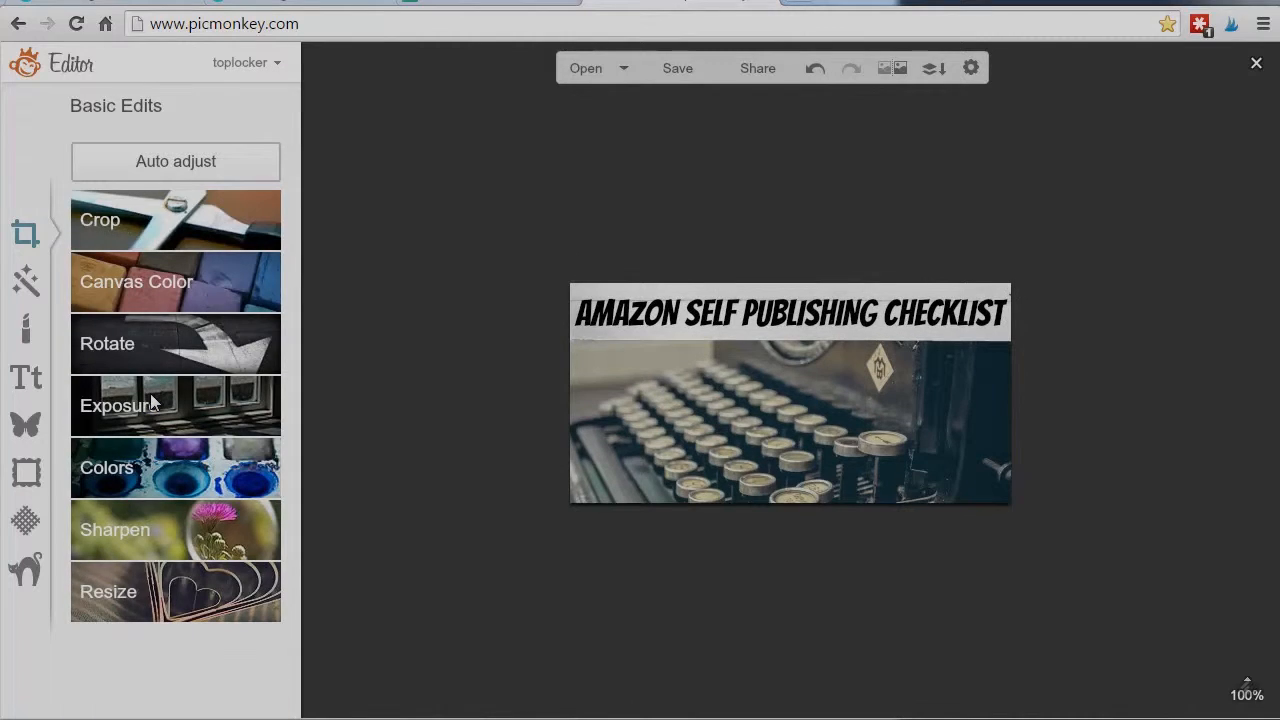
Save the cropped graphic as amazon-self-publishing-2.jpg in the test folder
left_click(680, 70)
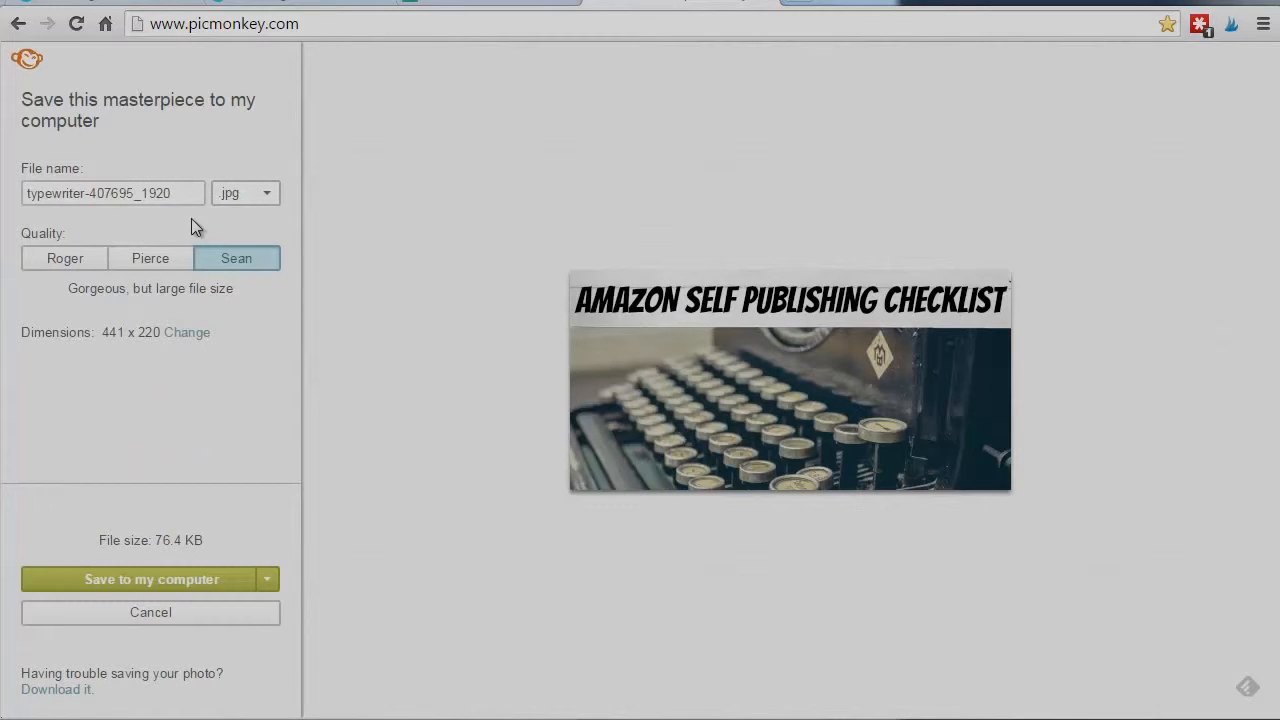
left_click_drag(175, 193, 5, 193)
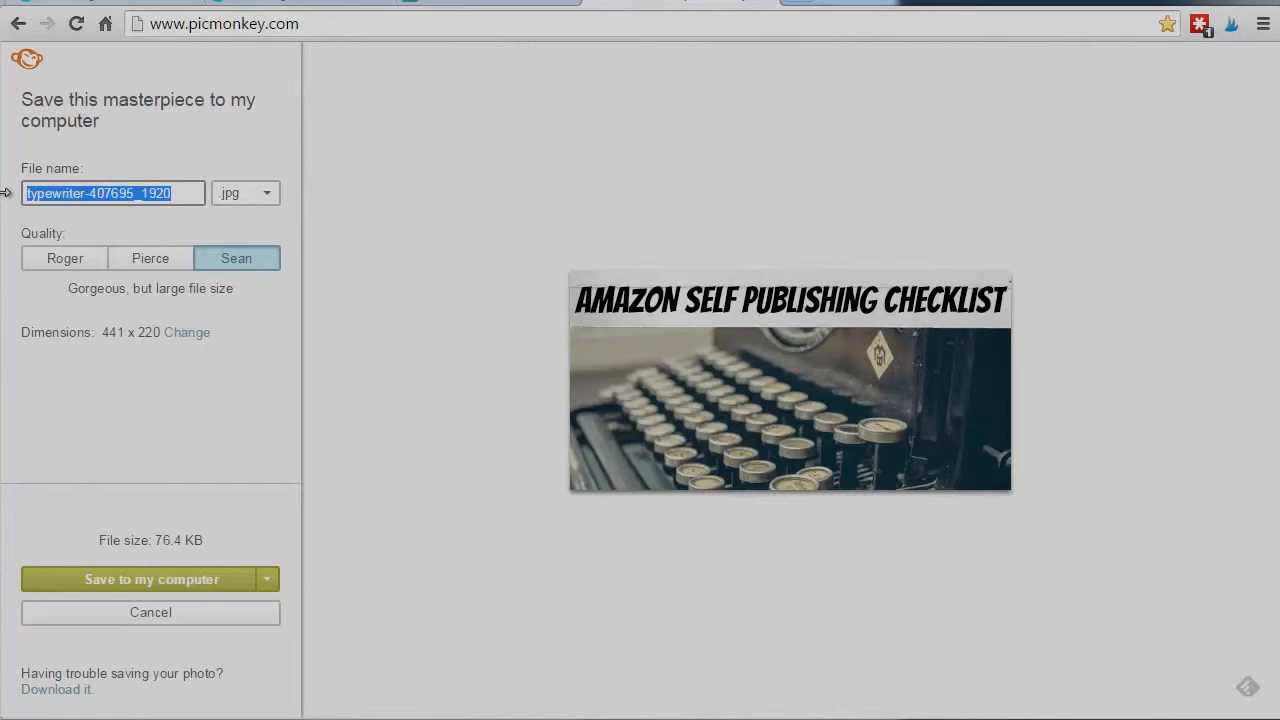
type("amazon-self-")
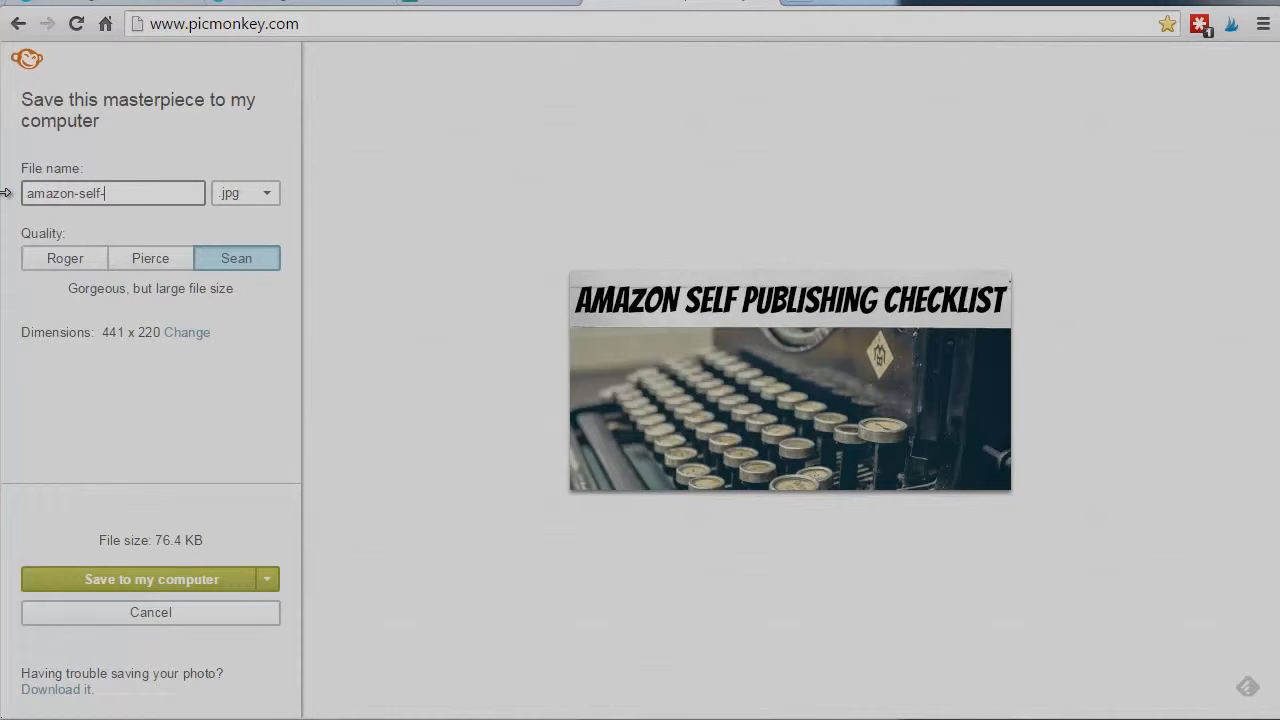
type("publishing-2")
left_click(154, 579)
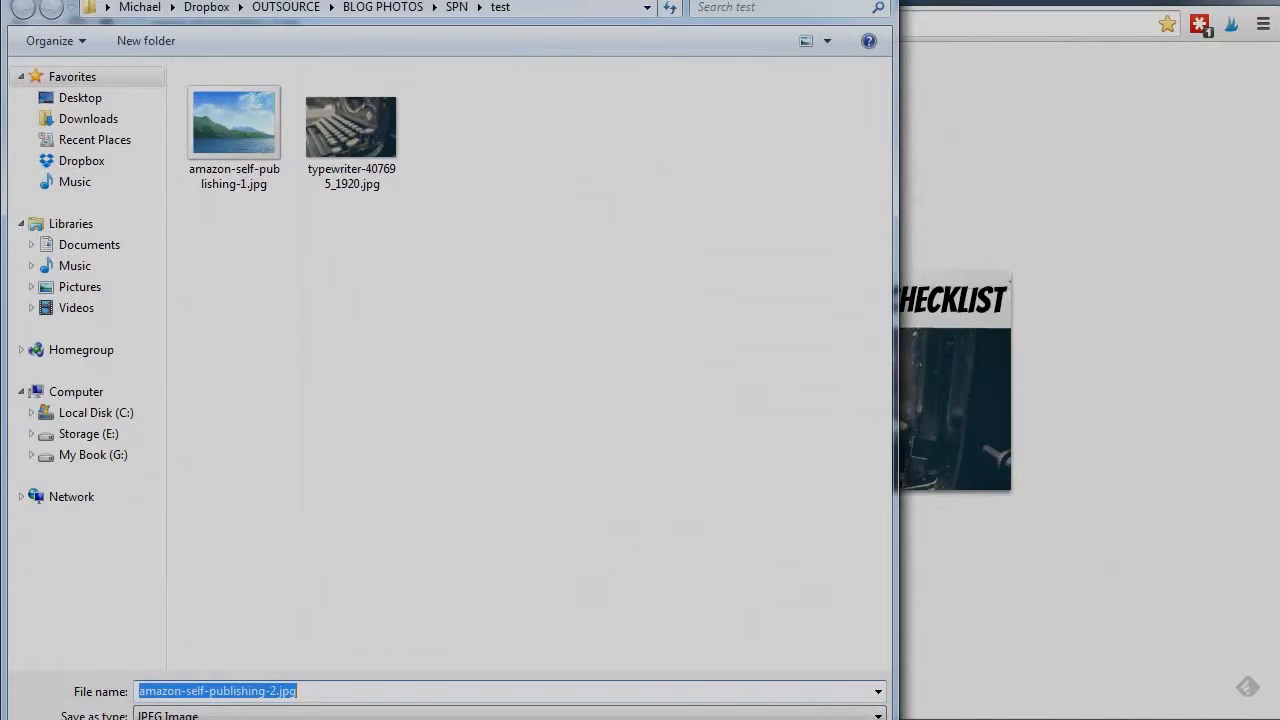
key("Return")
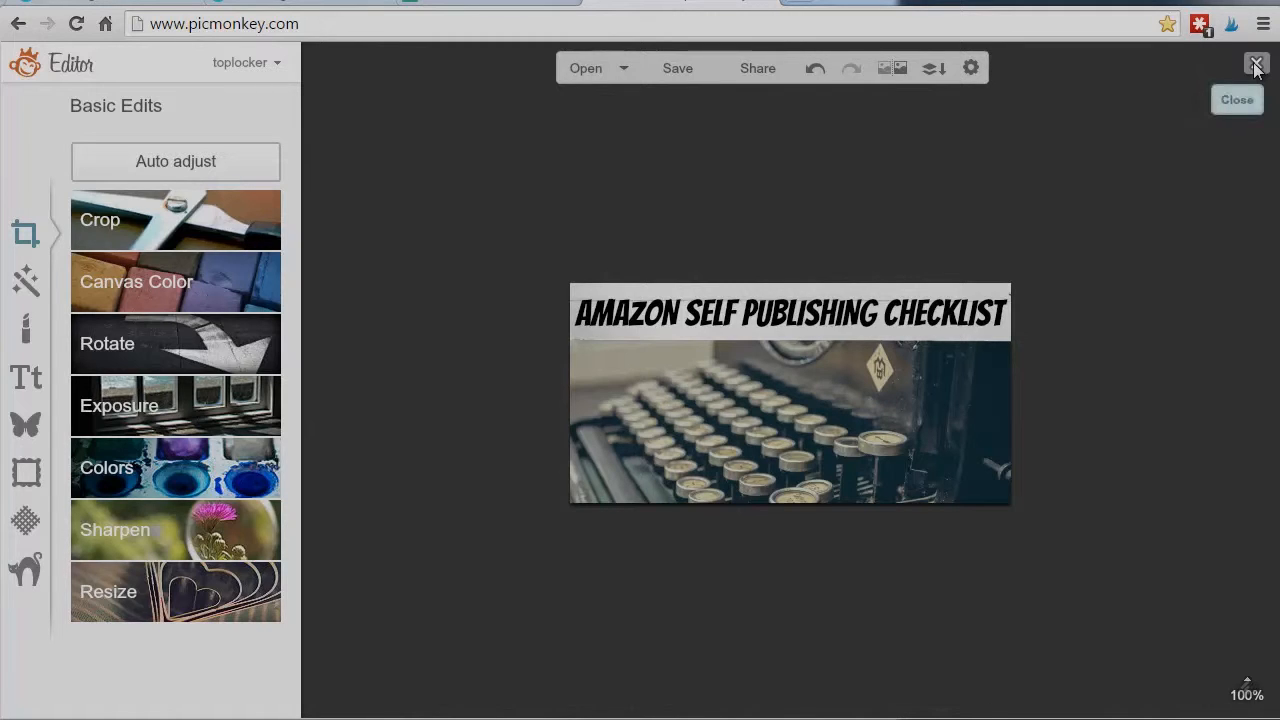
Close the editor, move the file window aside and return to the PicMonkey home page
left_click(1257, 66)
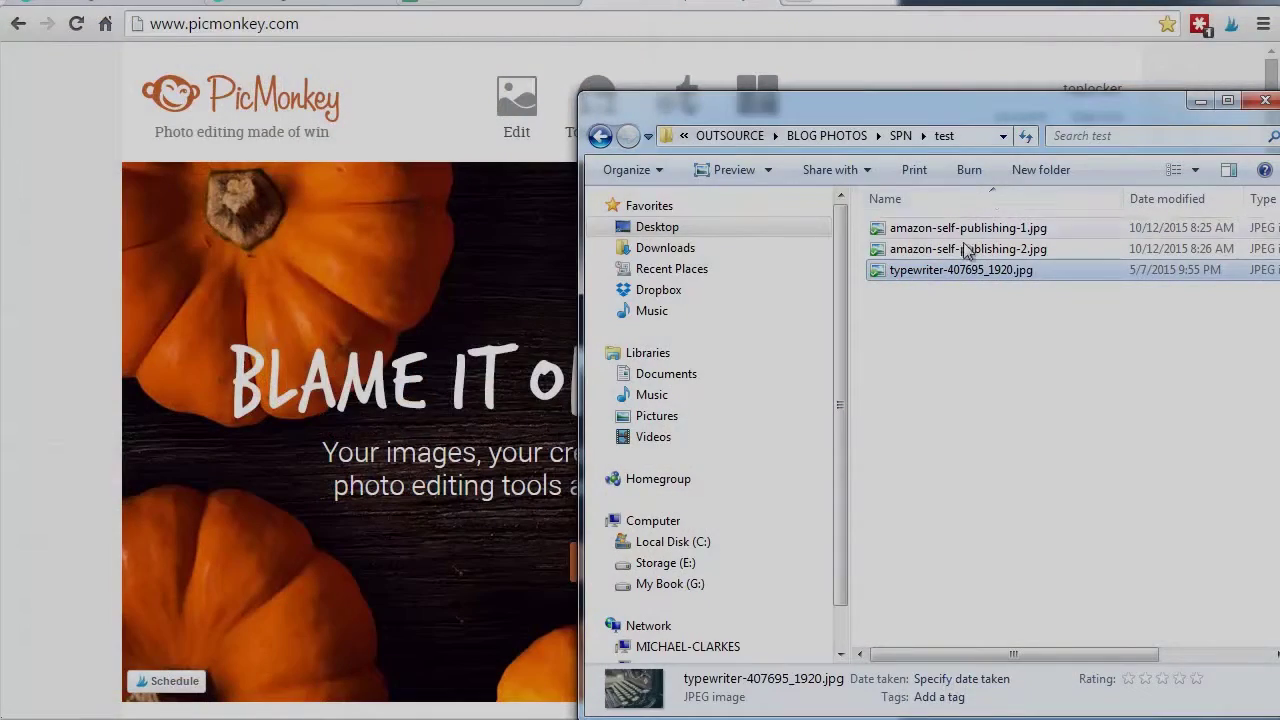
left_click(943, 311)
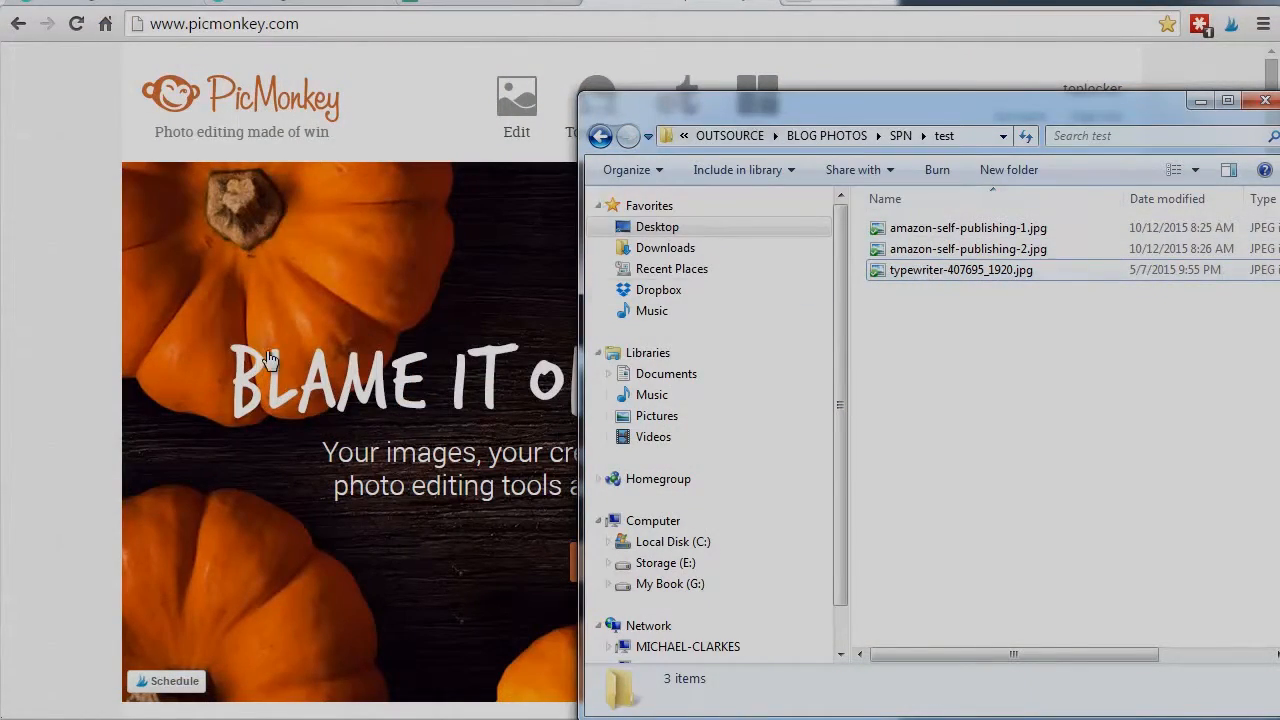
left_click_drag(860, 113, 671, 168)
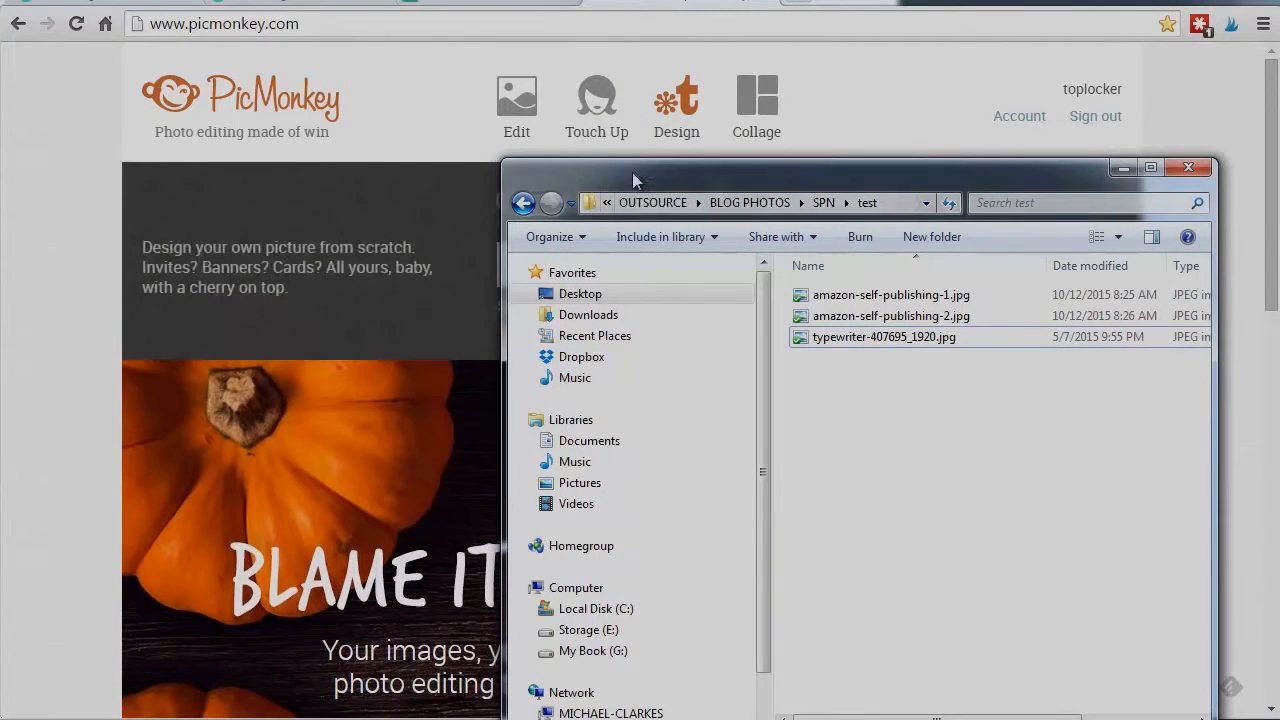
left_click_drag(632, 172, 755, 226)
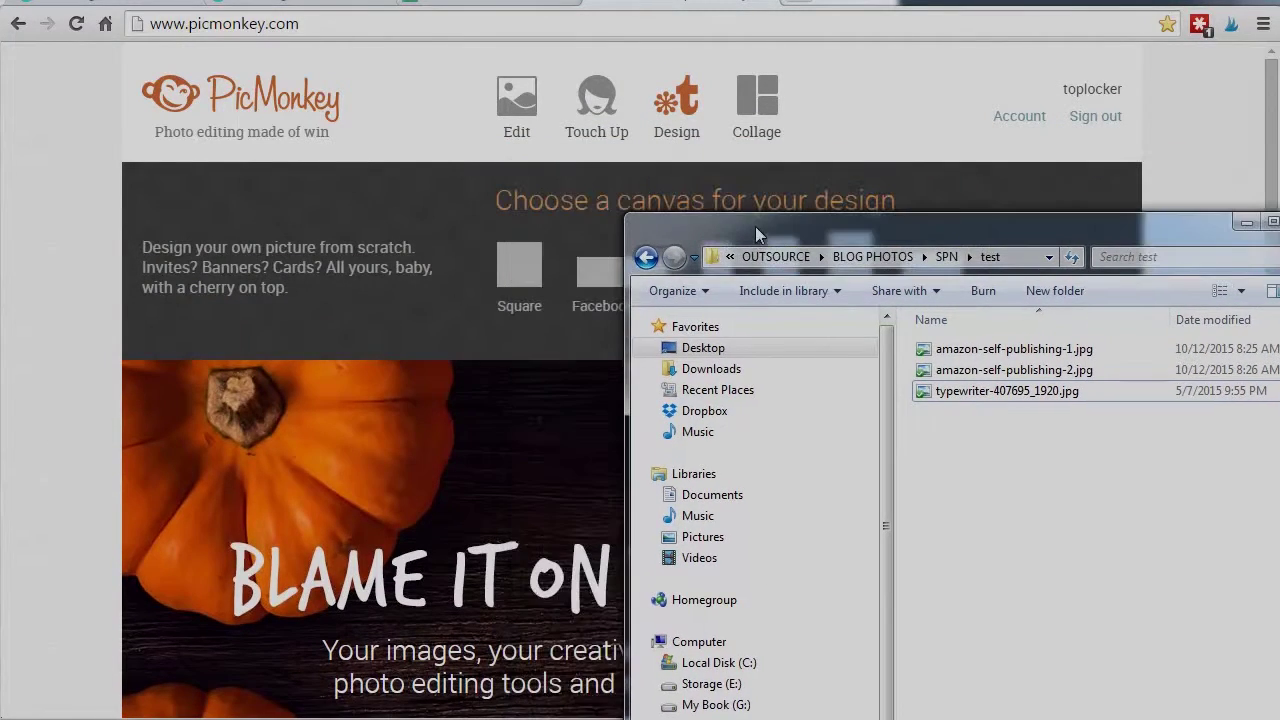
left_click(689, 106)
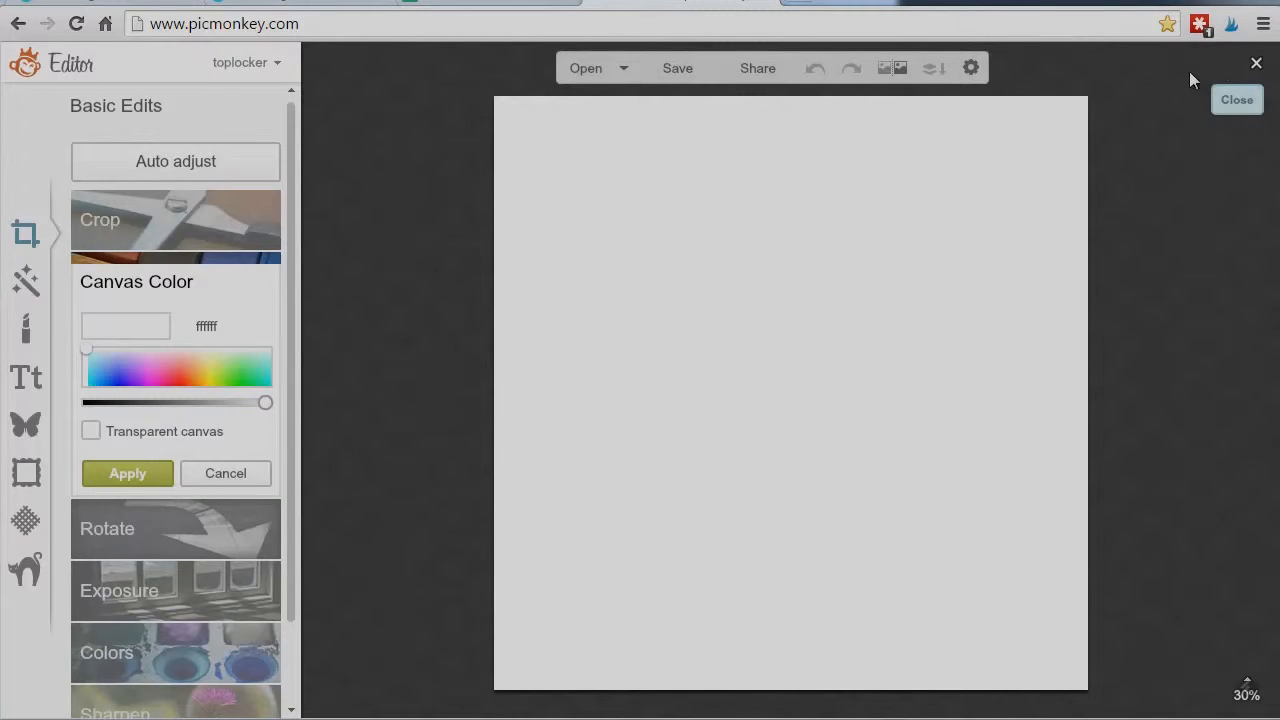
left_click(1256, 63)
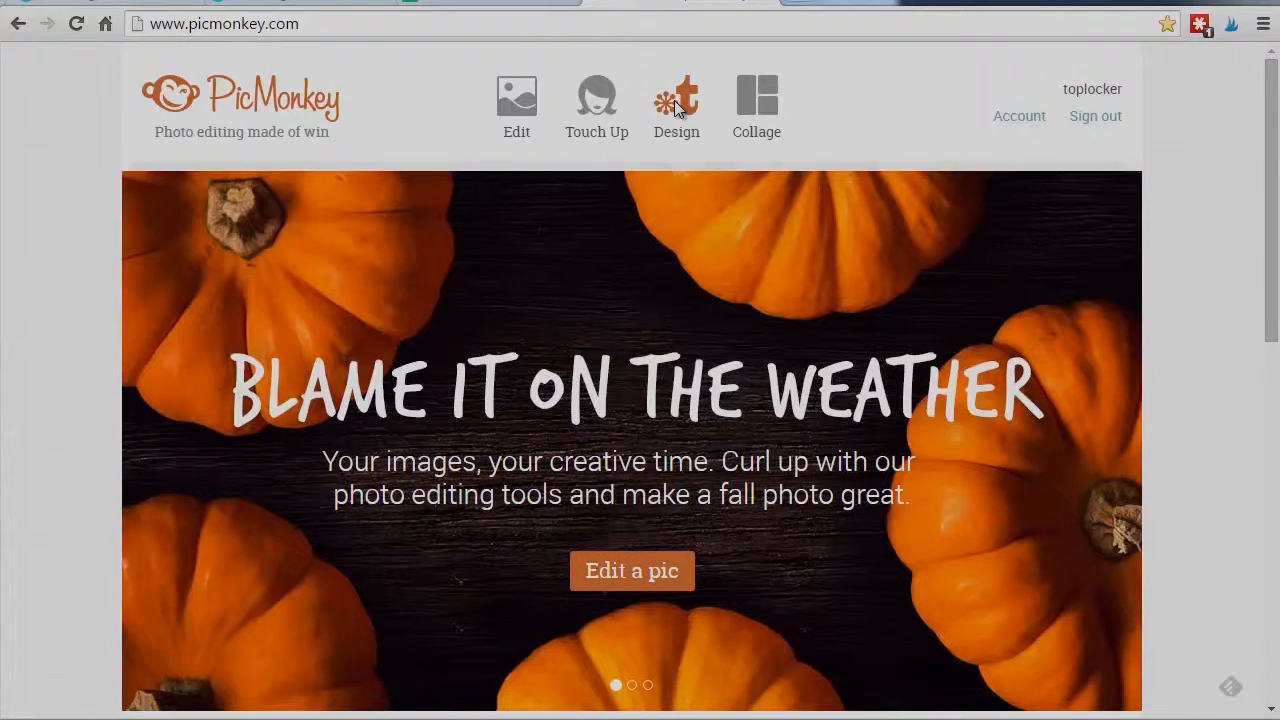
Create a custom design canvas of 736 by 1128 pixels
left_click(674, 100)
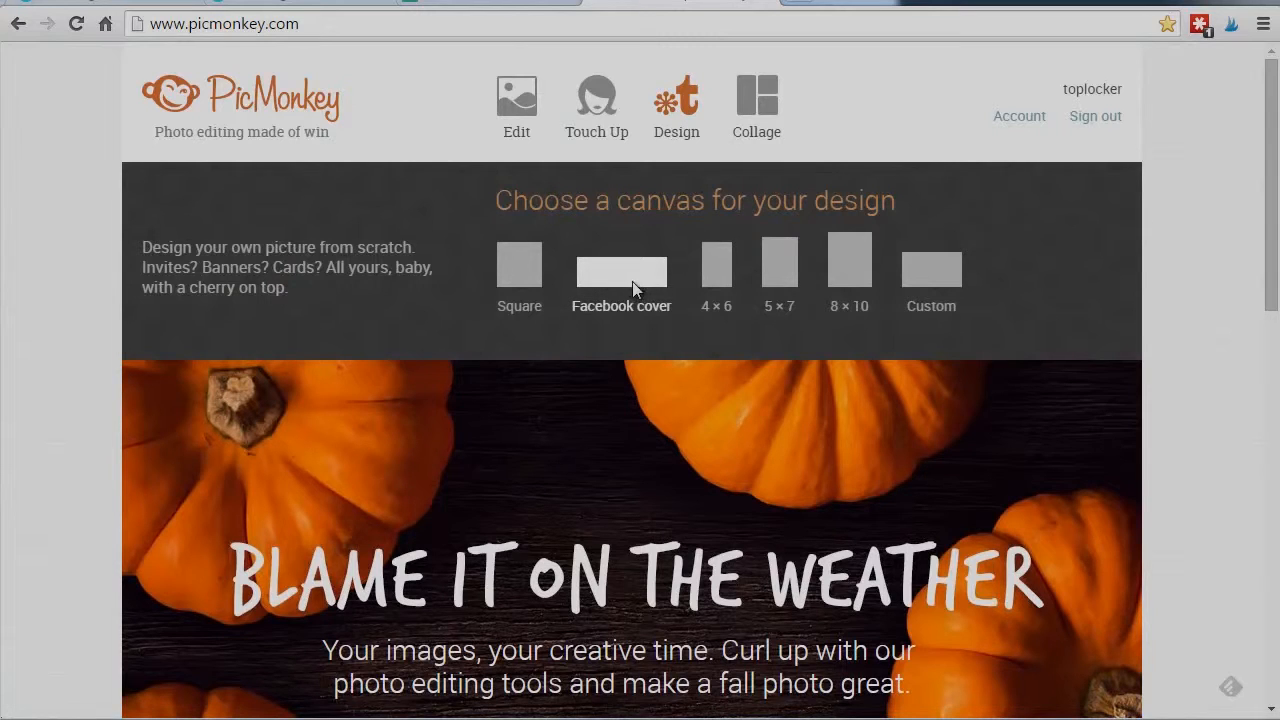
left_click(931, 275)
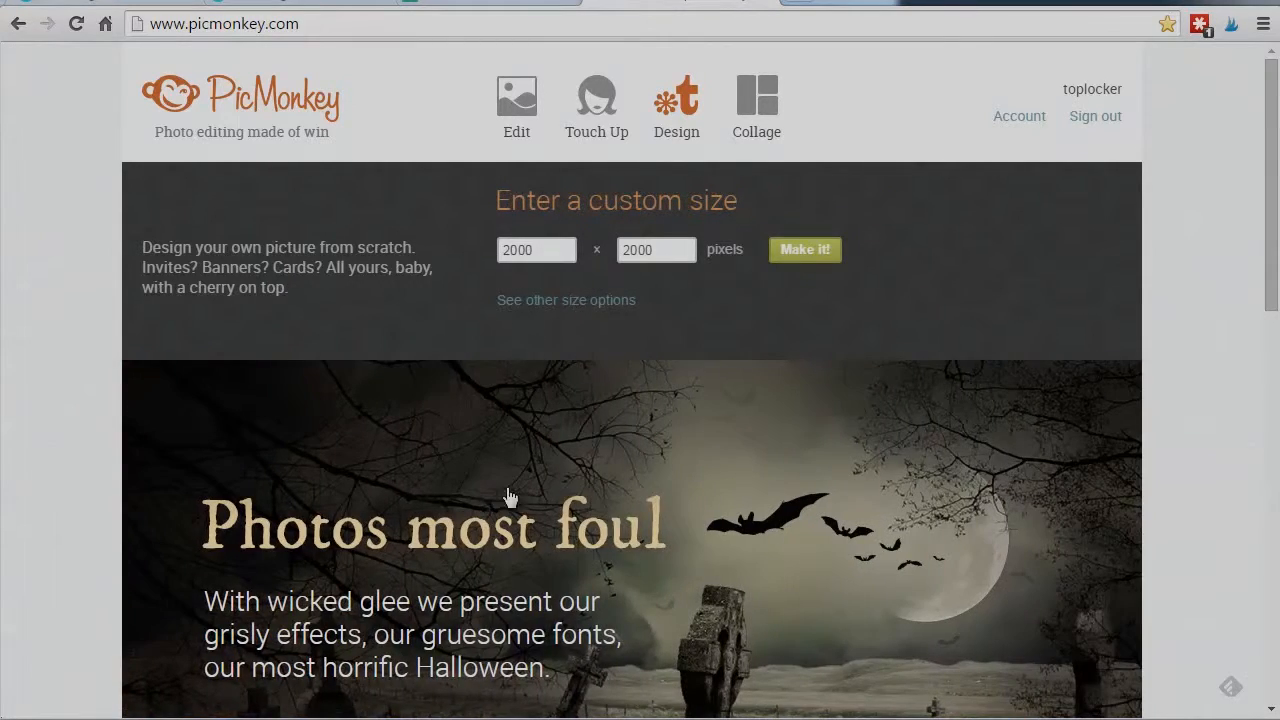
left_click(542, 246)
left_click_drag(549, 248, 433, 260)
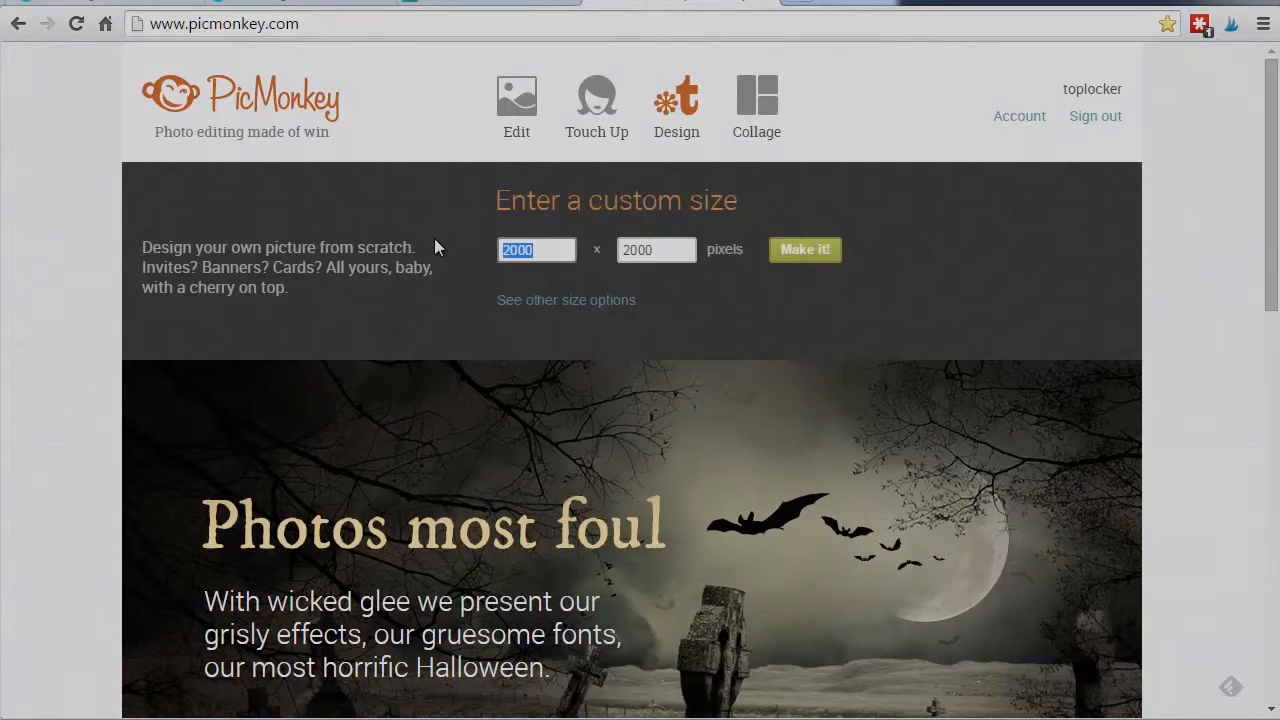
type("736")
key("Tab")
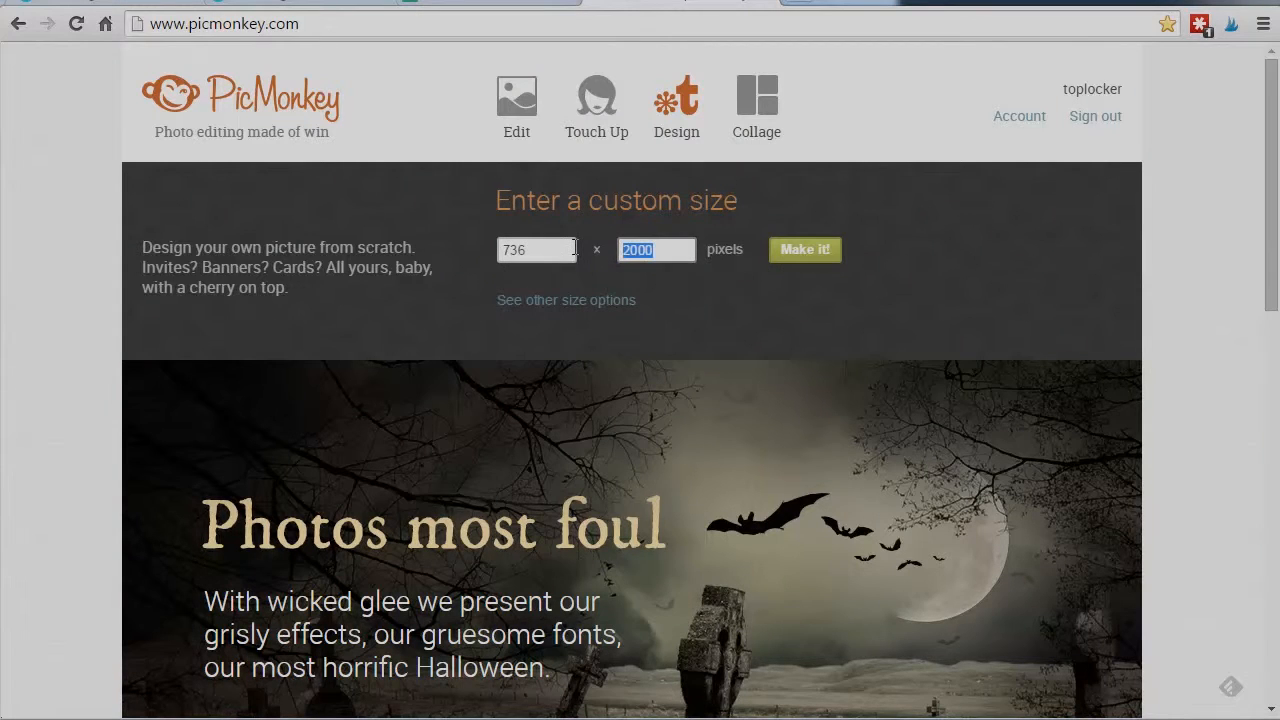
type("1128")
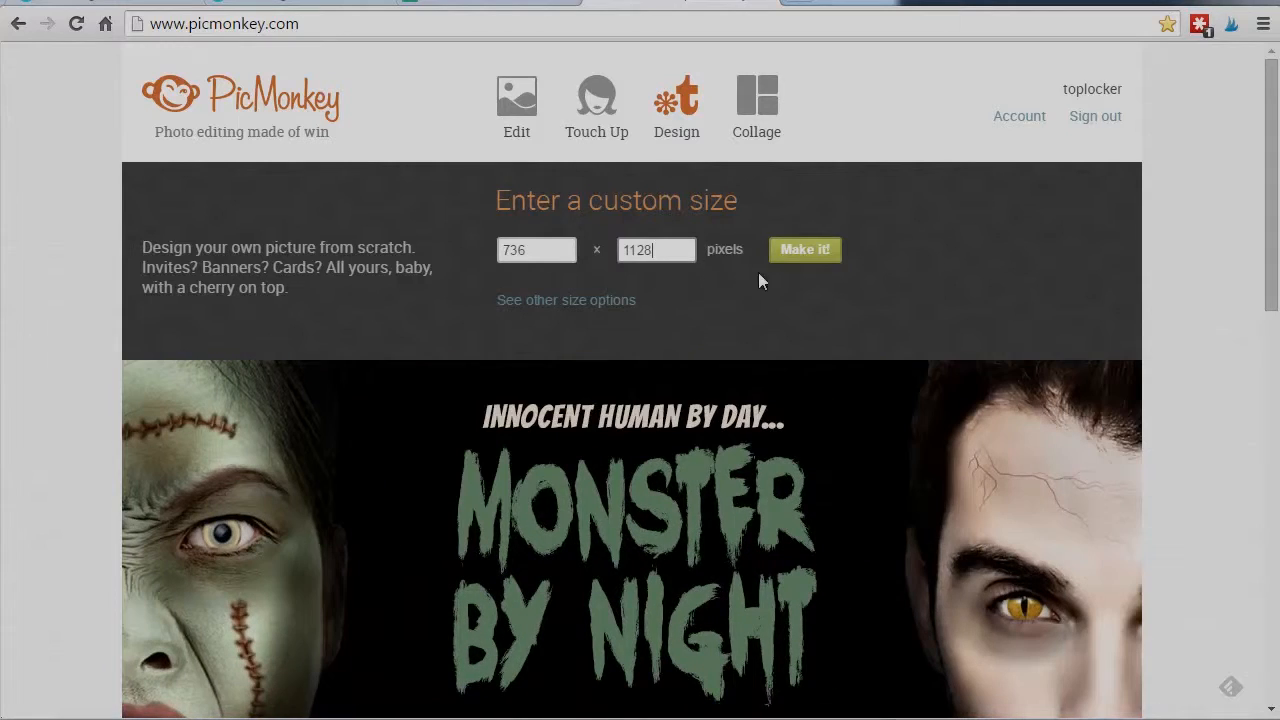
left_click(827, 256)
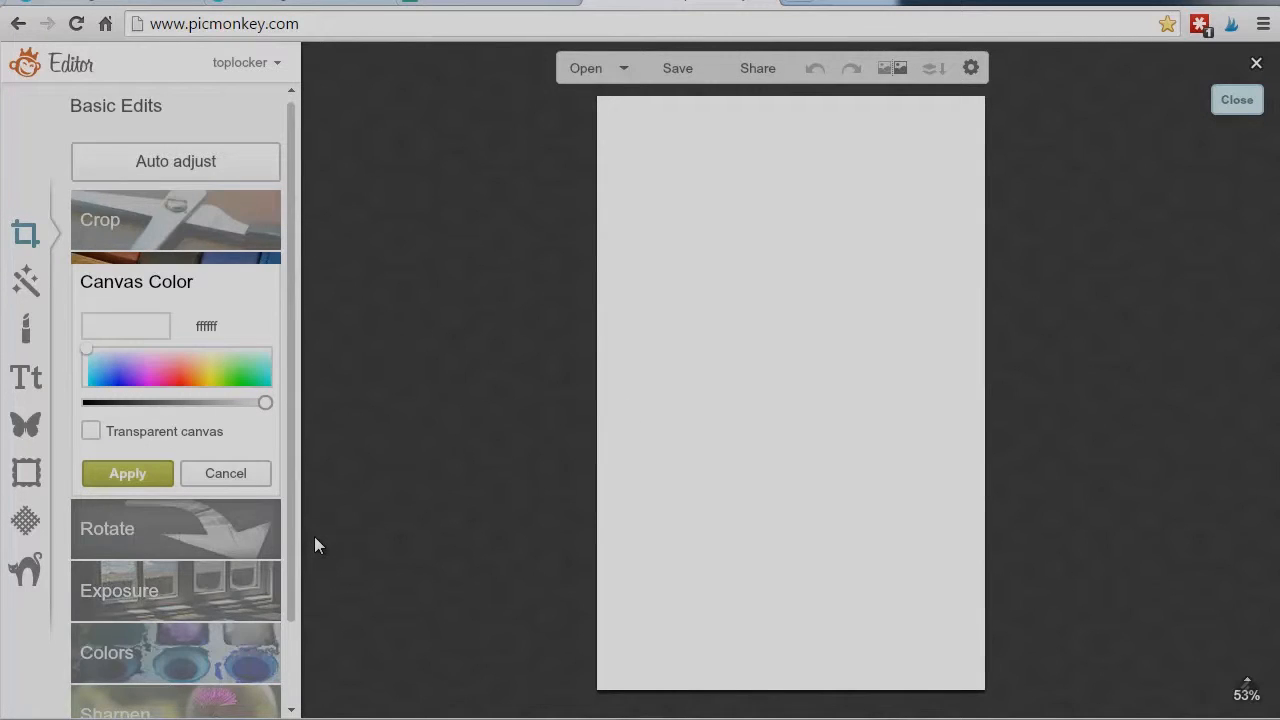
Add typewriter-407695_1920.jpg to the canvas as a Your Own overlay
left_click(25, 430)
scroll(187, 349, "up", 5)
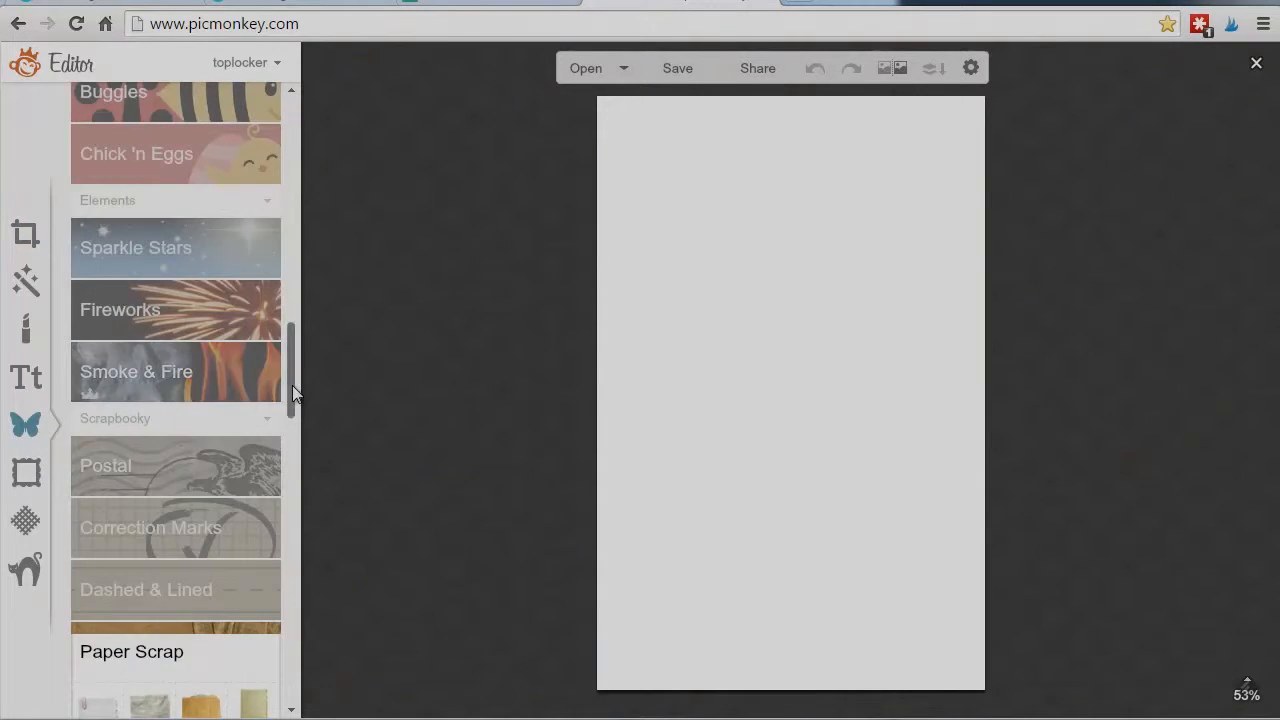
left_click_drag(291, 361, 296, 130)
left_click(154, 160)
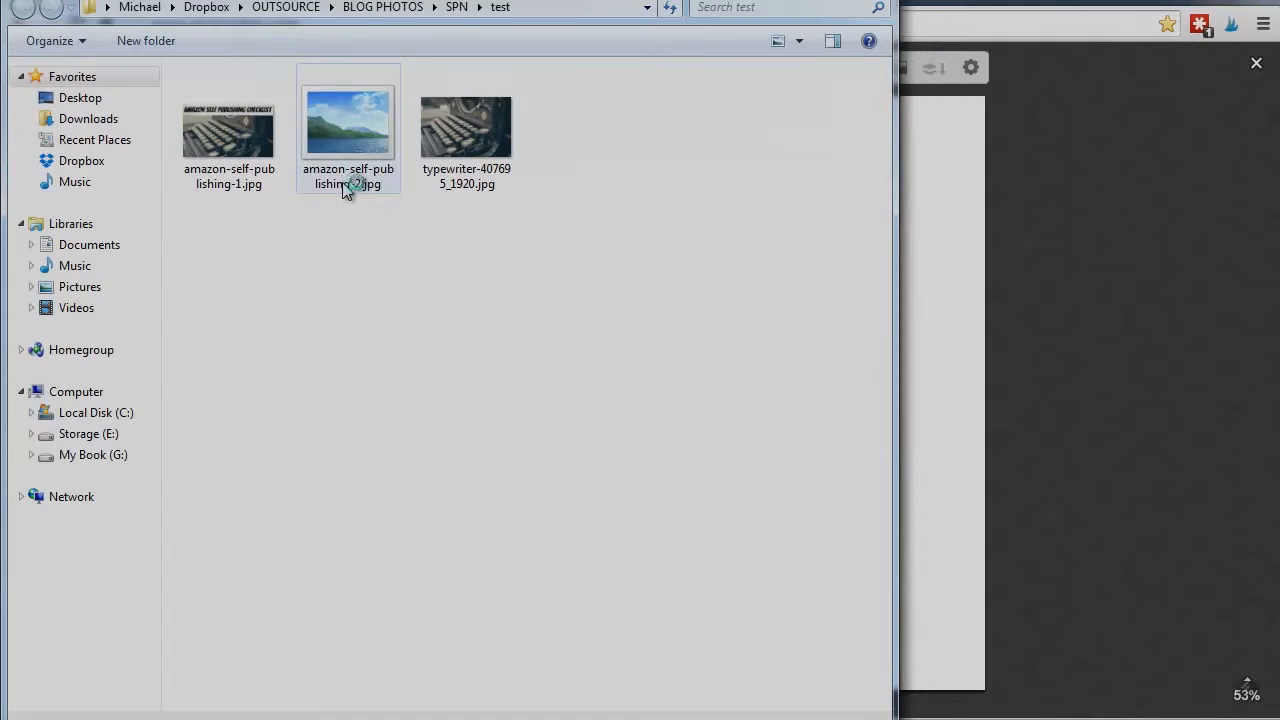
double_click(483, 145)
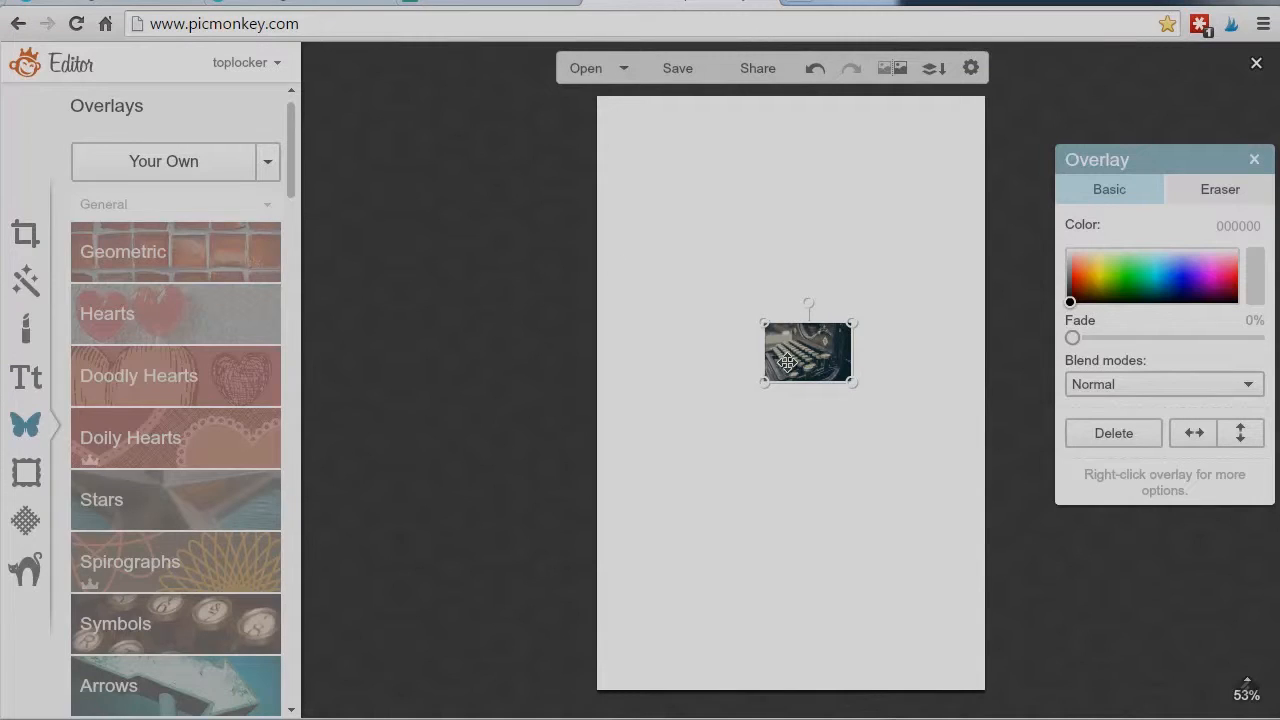
Enlarge and position the photo to cover the canvas below a blank top strip
mouse_move(786, 362)
left_mouse_down()
mouse_move(626, 312)
mouse_move(622, 345)
mouse_move(640, 264)
left_mouse_up()
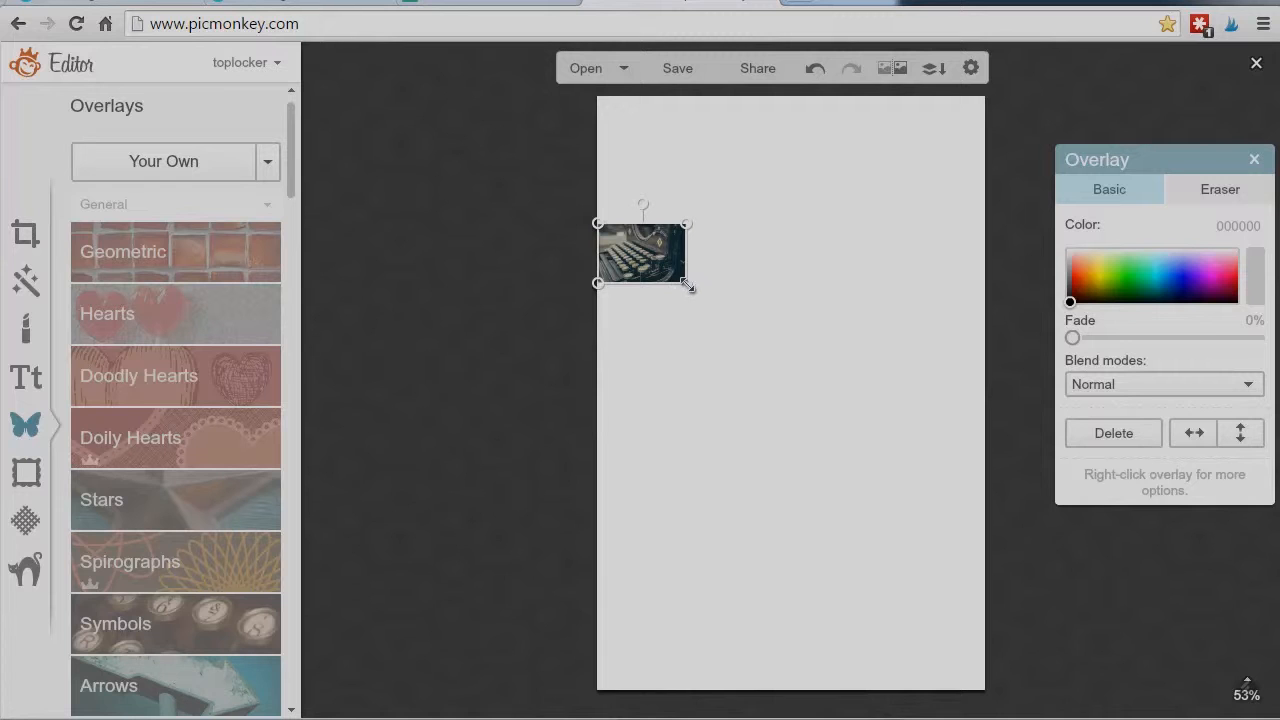
mouse_move(685, 287)
left_mouse_down()
mouse_move(995, 490)
mouse_move(1270, 710)
left_mouse_up()
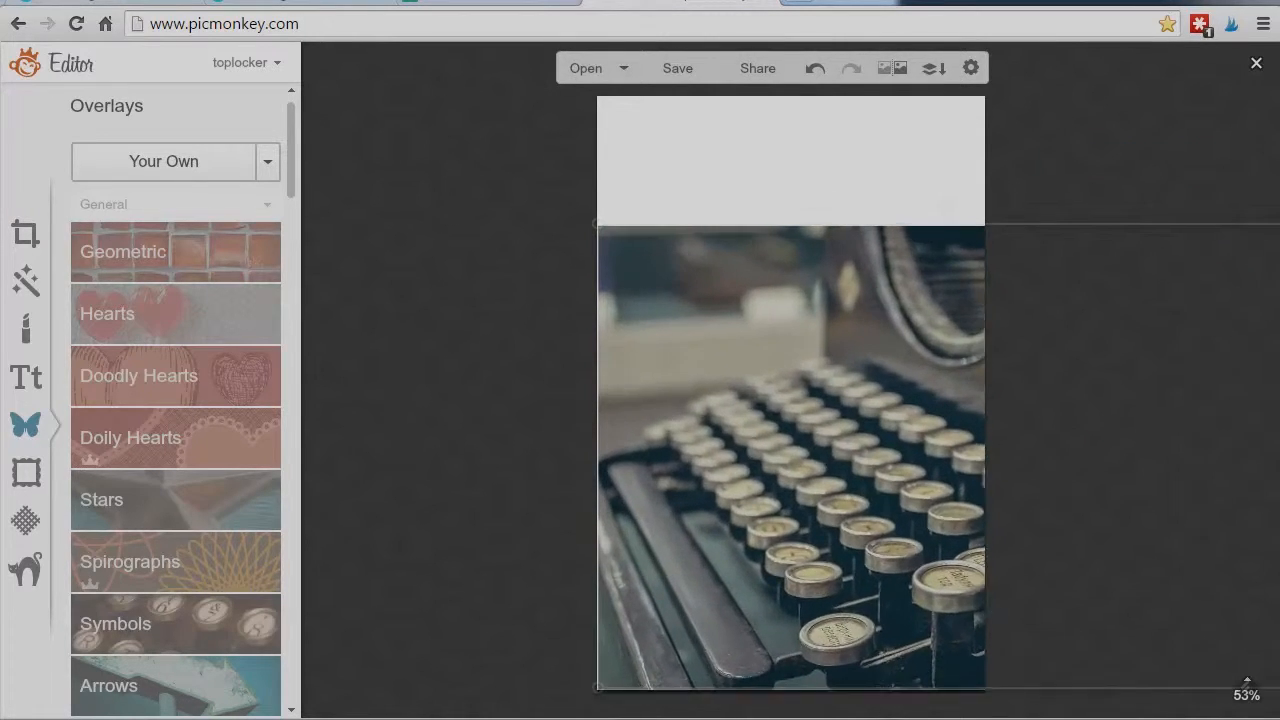
mouse_move(1110, 620)
left_mouse_down()
mouse_move(704, 434)
mouse_move(628, 438)
left_mouse_up()
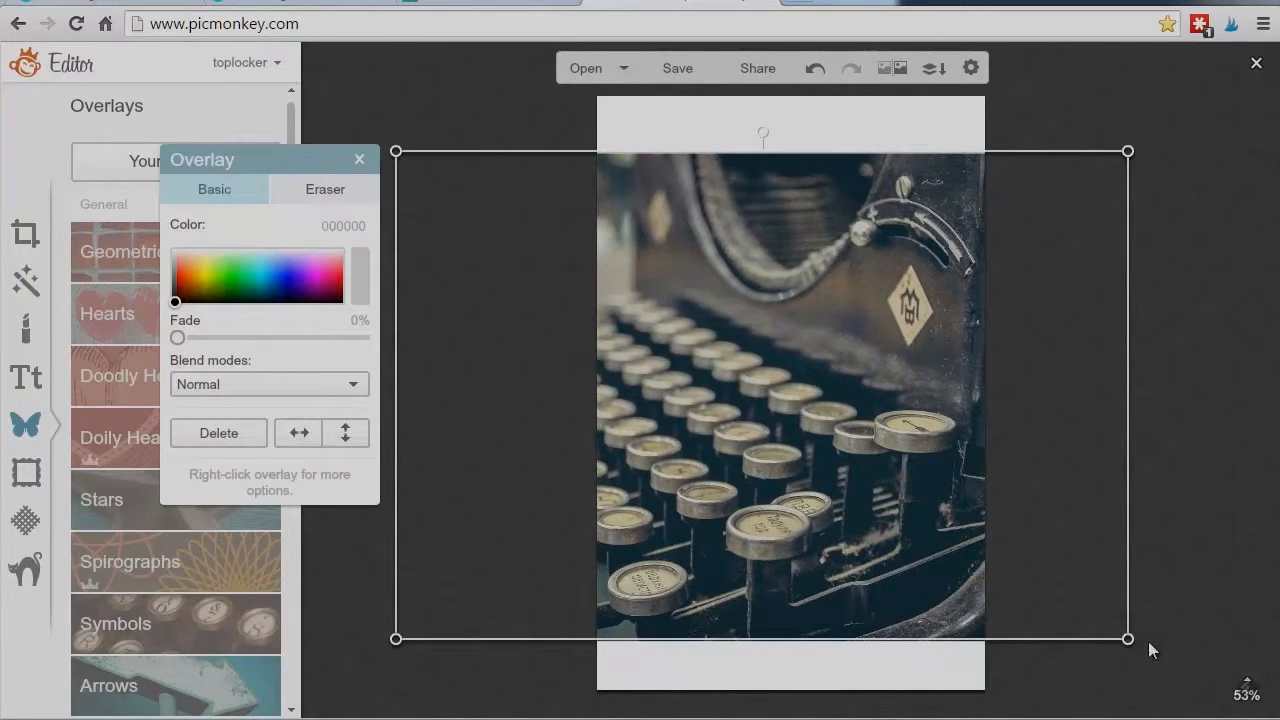
left_click_drag(1129, 638, 1225, 705)
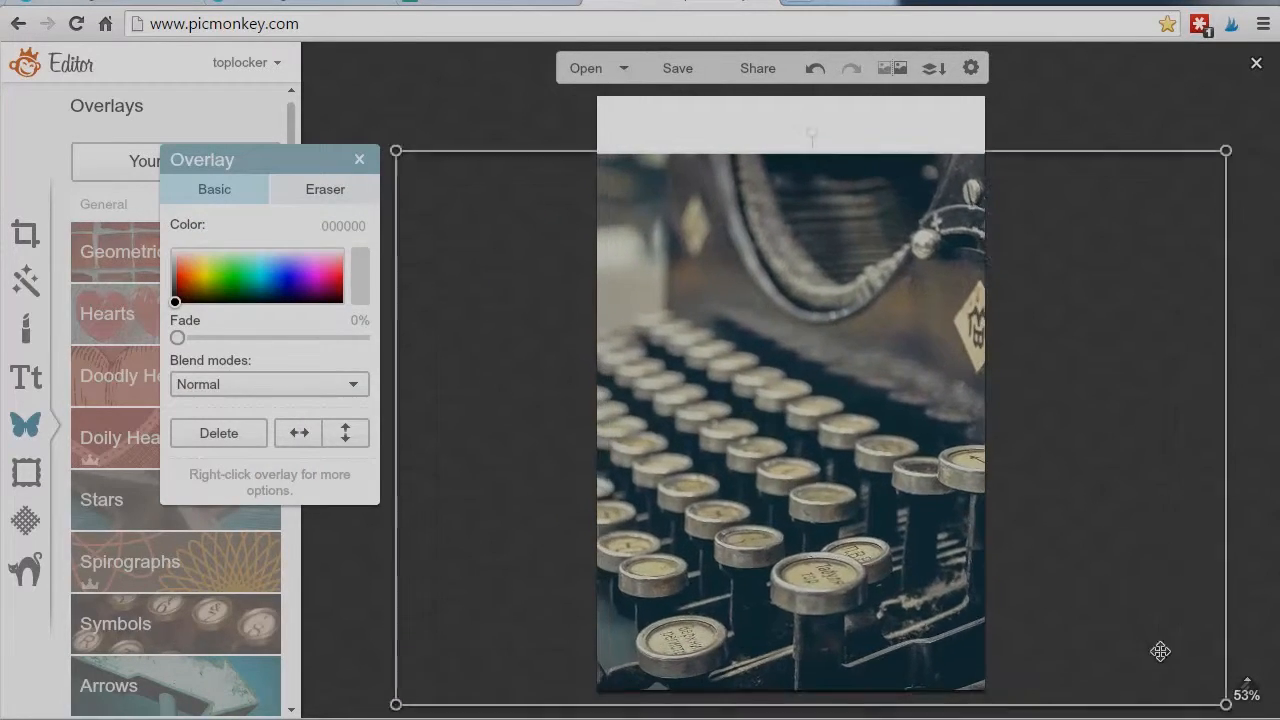
left_click_drag(819, 459, 866, 457)
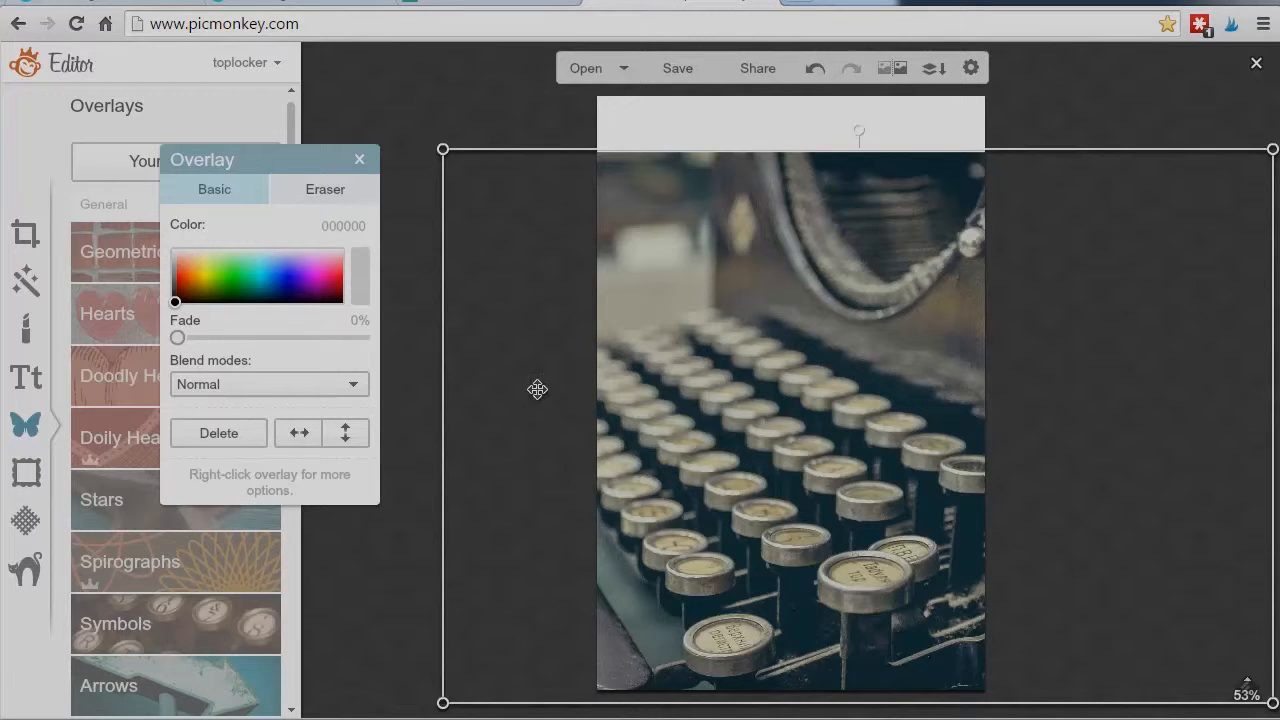
left_click(359, 160)
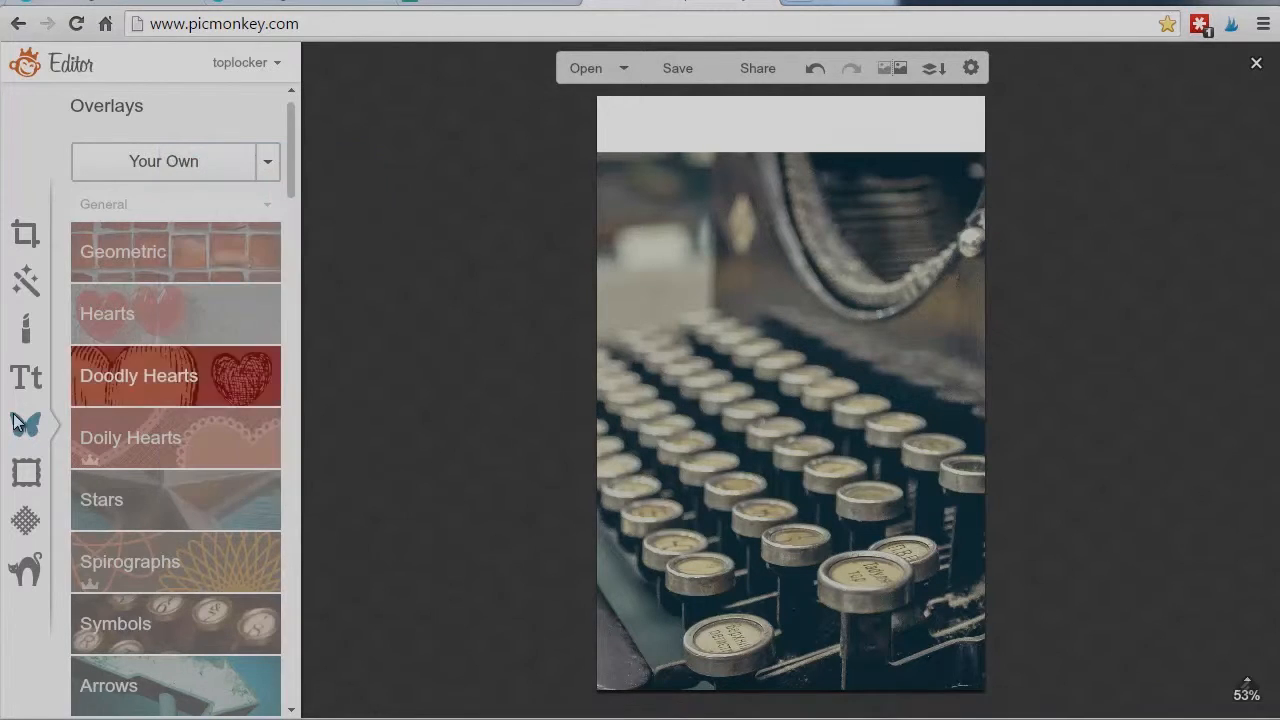
Add a centered title text box in the top strip of the canvas
left_click(28, 383)
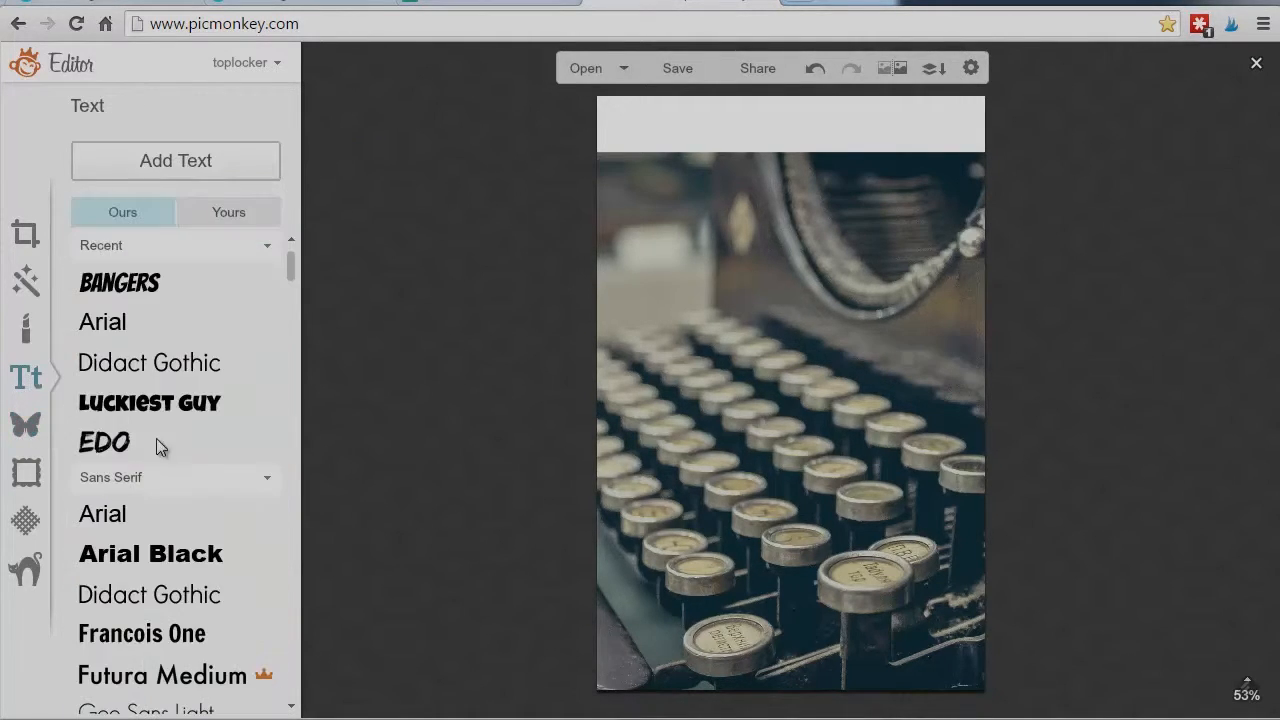
left_click(175, 160)
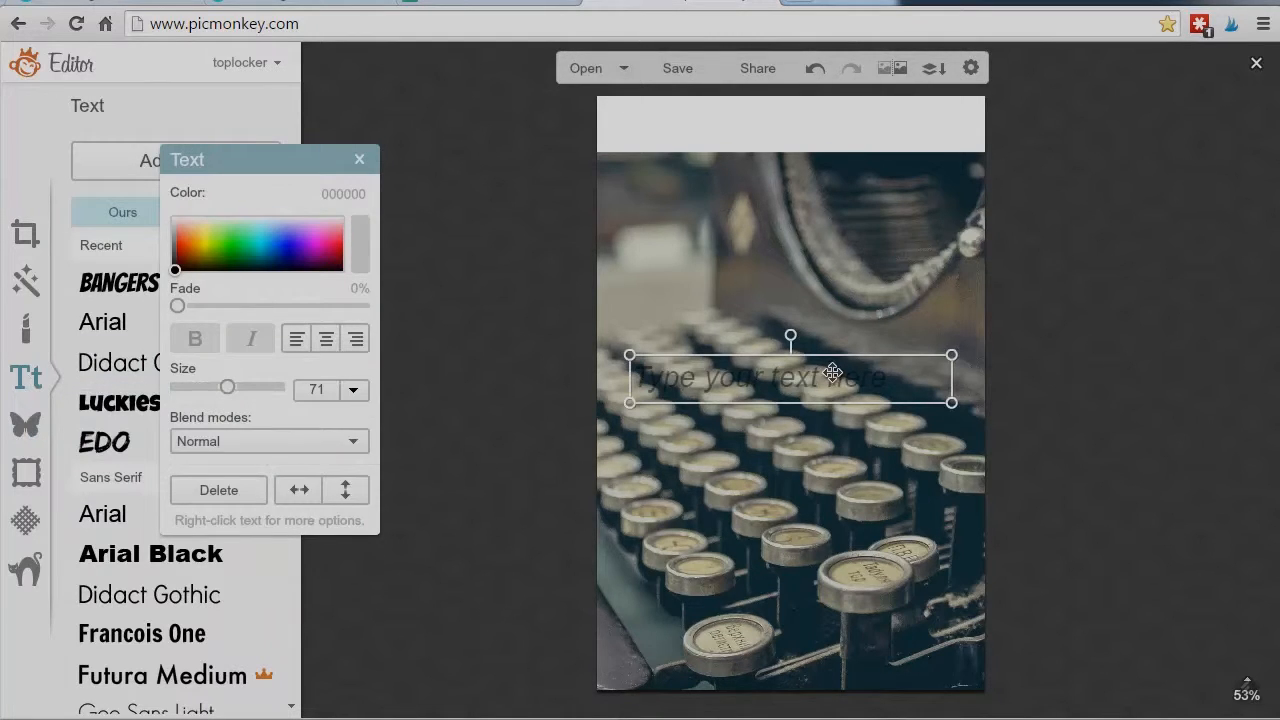
left_click_drag(829, 389, 830, 129)
type("AMAZO")
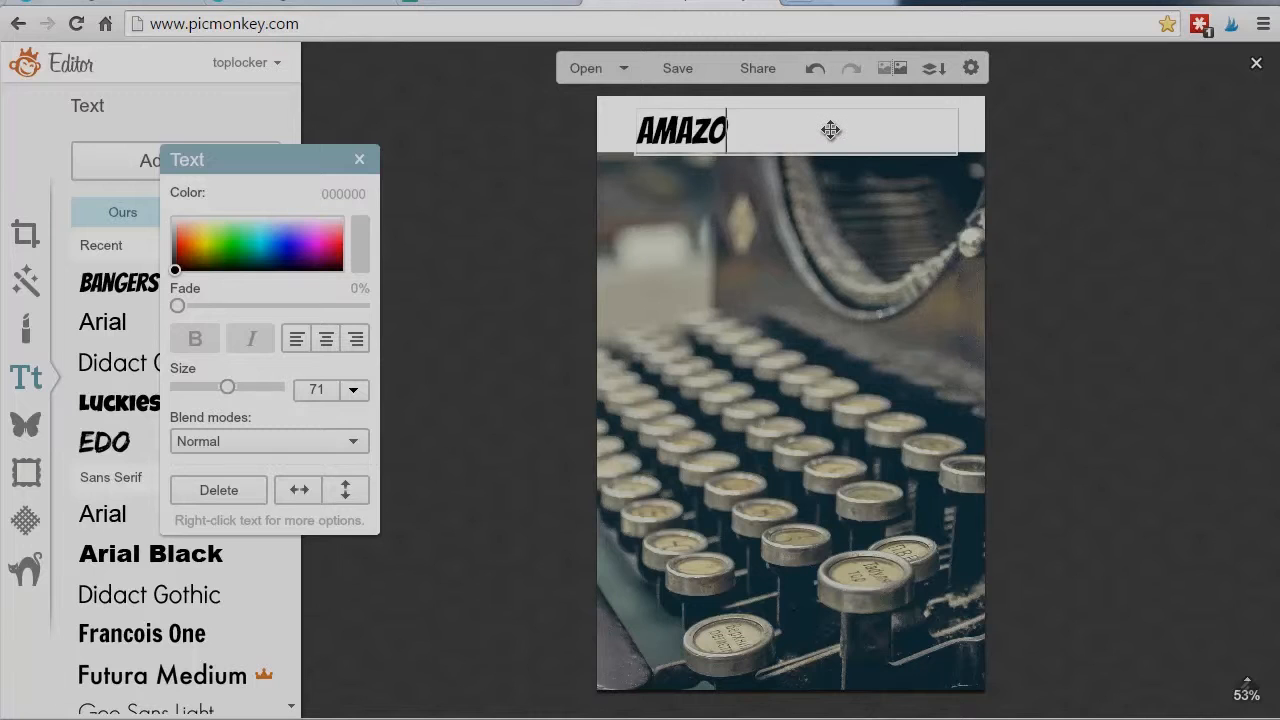
type("N SELF PUBLISHING CHECKLIST")
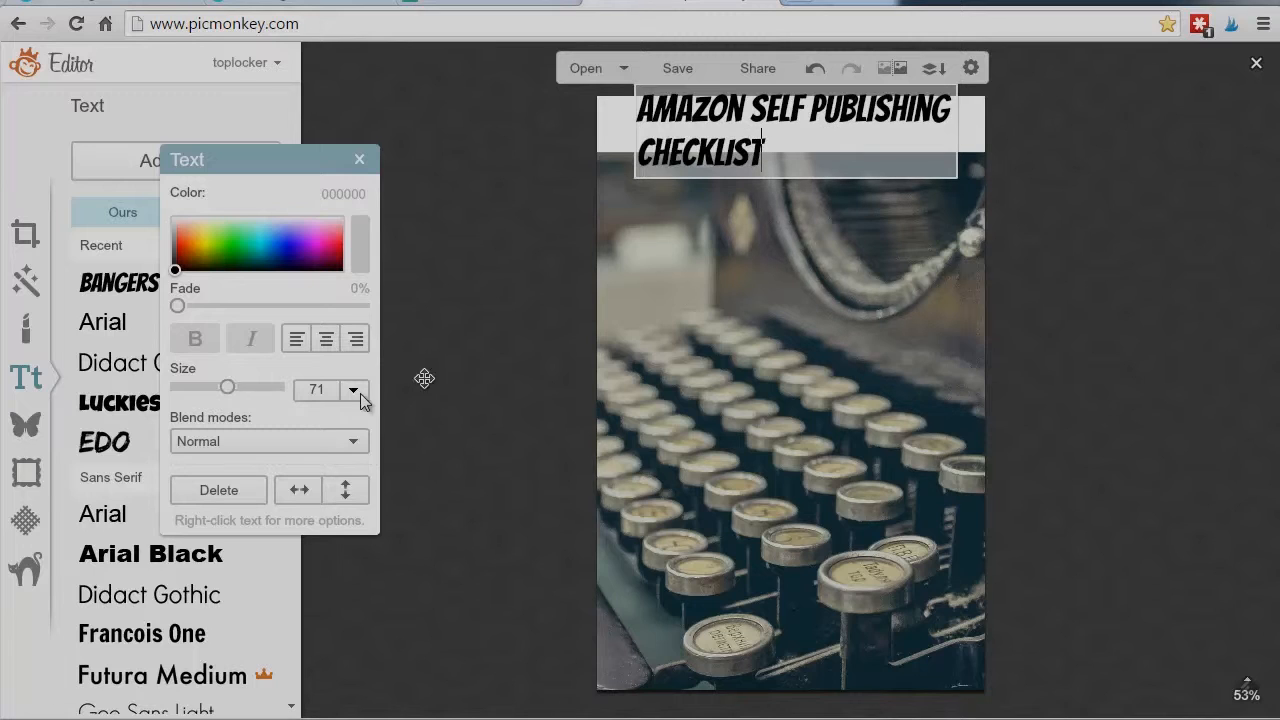
left_click(327, 340)
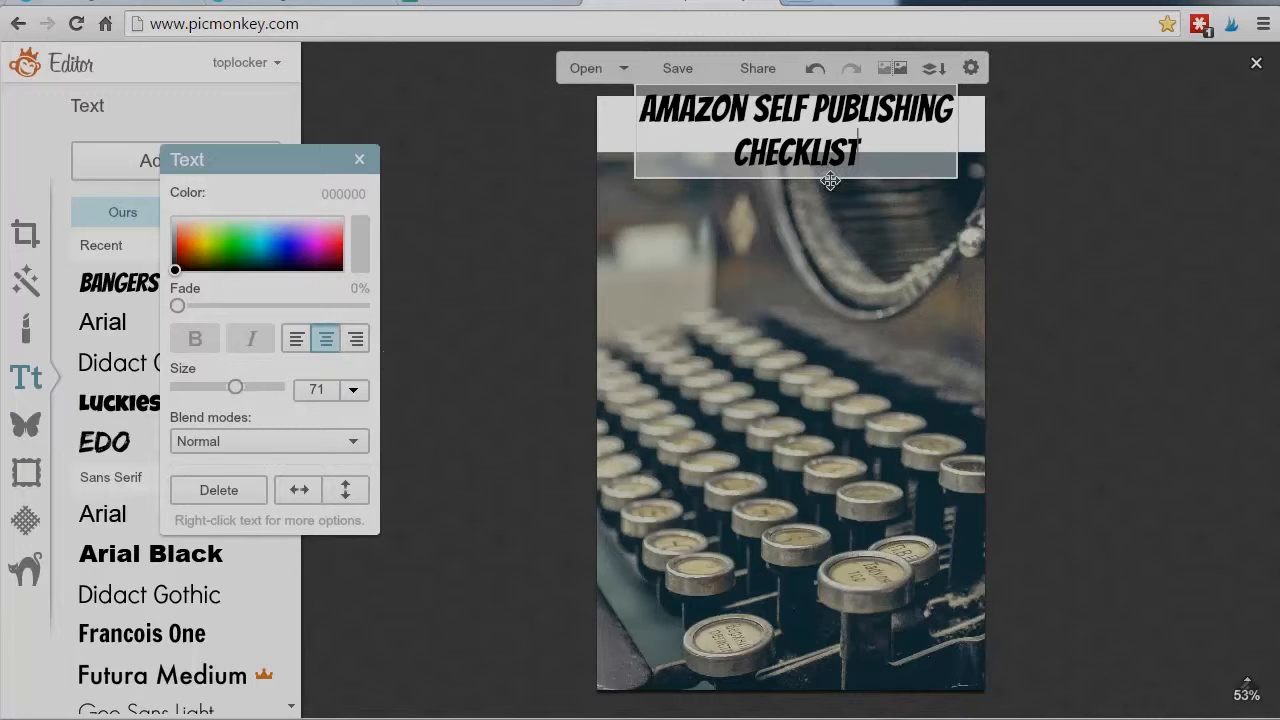
Set the AMAZON SELF PUBLISHING CHECKLIST title to size 80 and close its text settings
left_click_drag(878, 152, 620, 110)
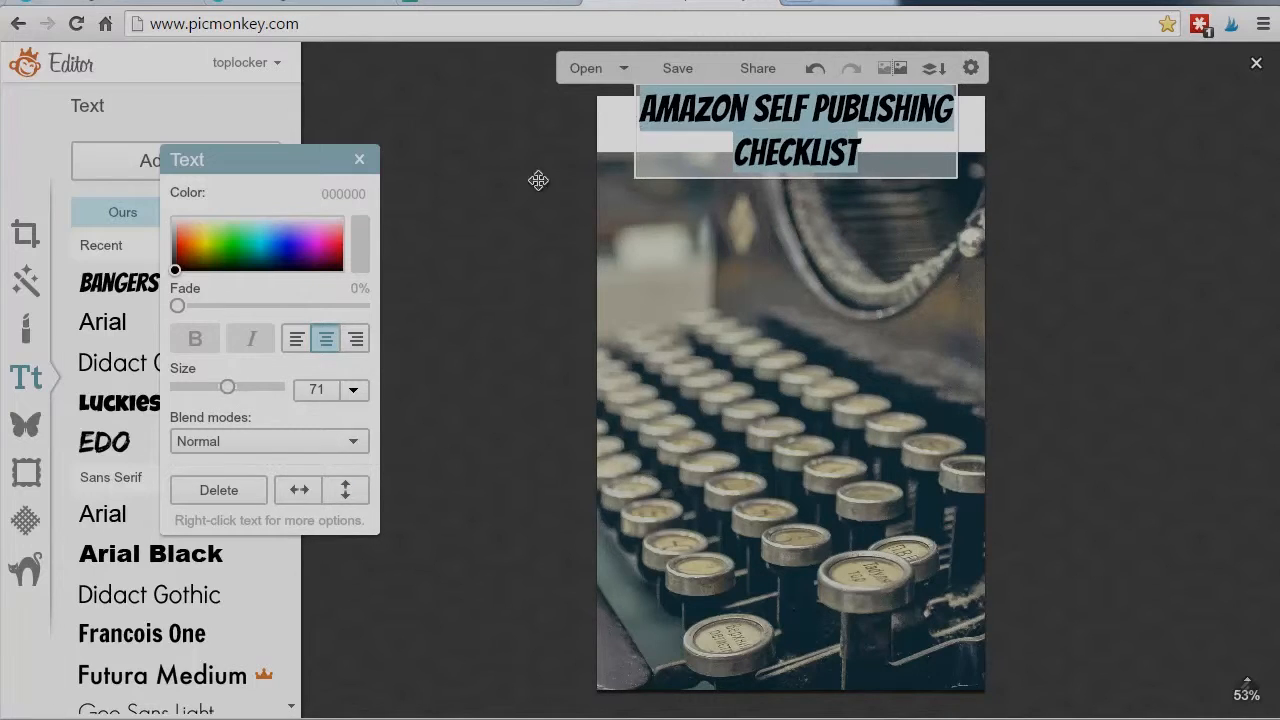
left_click_drag(229, 389, 233, 389)
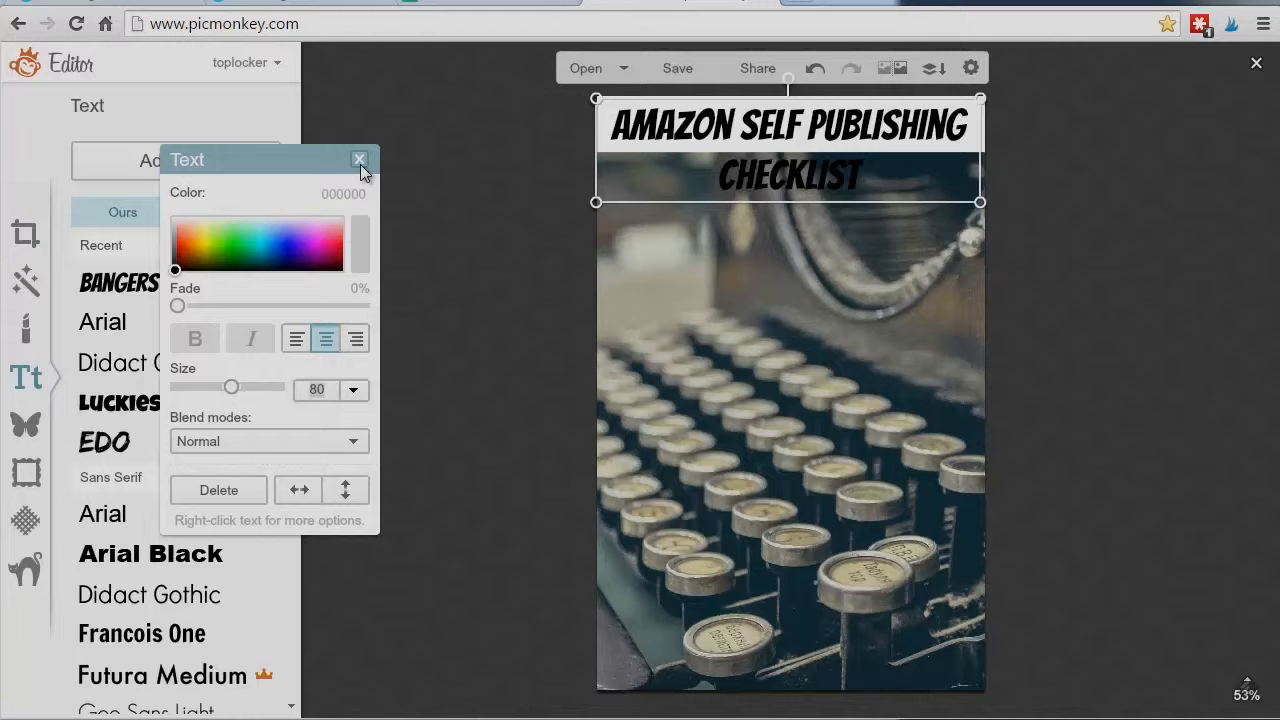
left_click(360, 160)
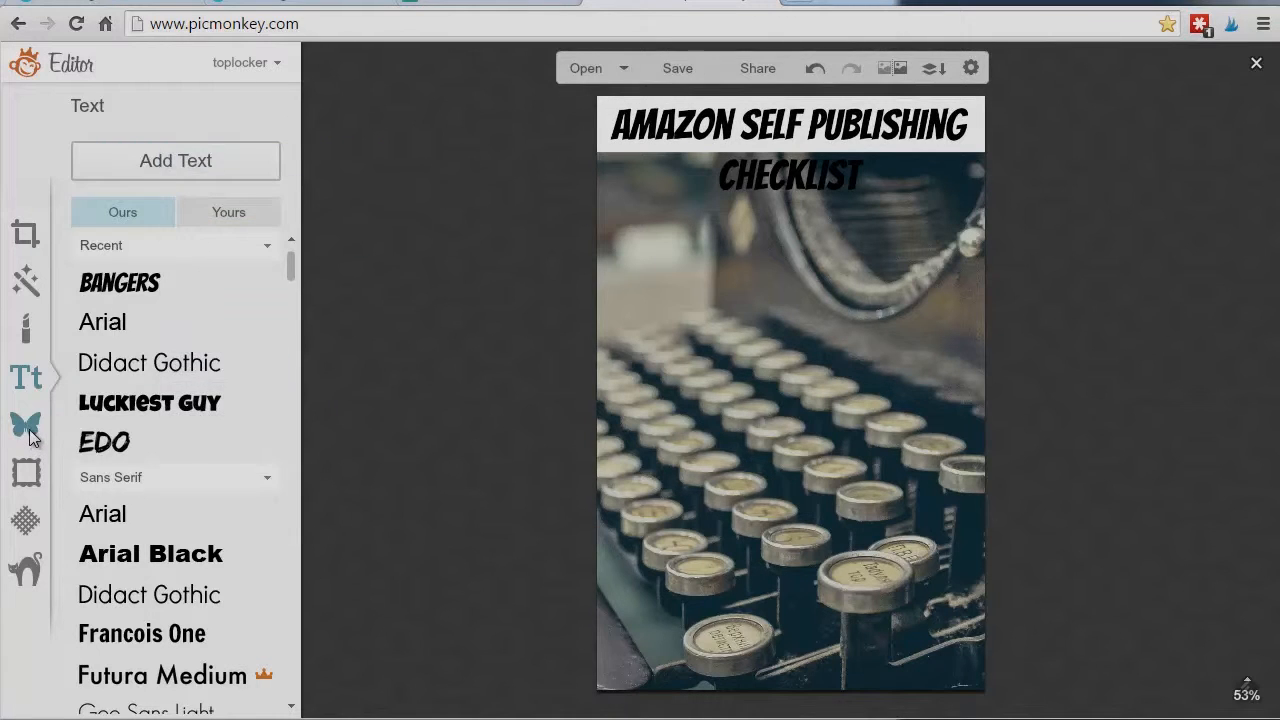
Browse to the Paper Scrap overlays and check the style cheat sheet
left_click(27, 425)
scroll(232, 415, "down", 6)
scroll(232, 415, "down", 3)
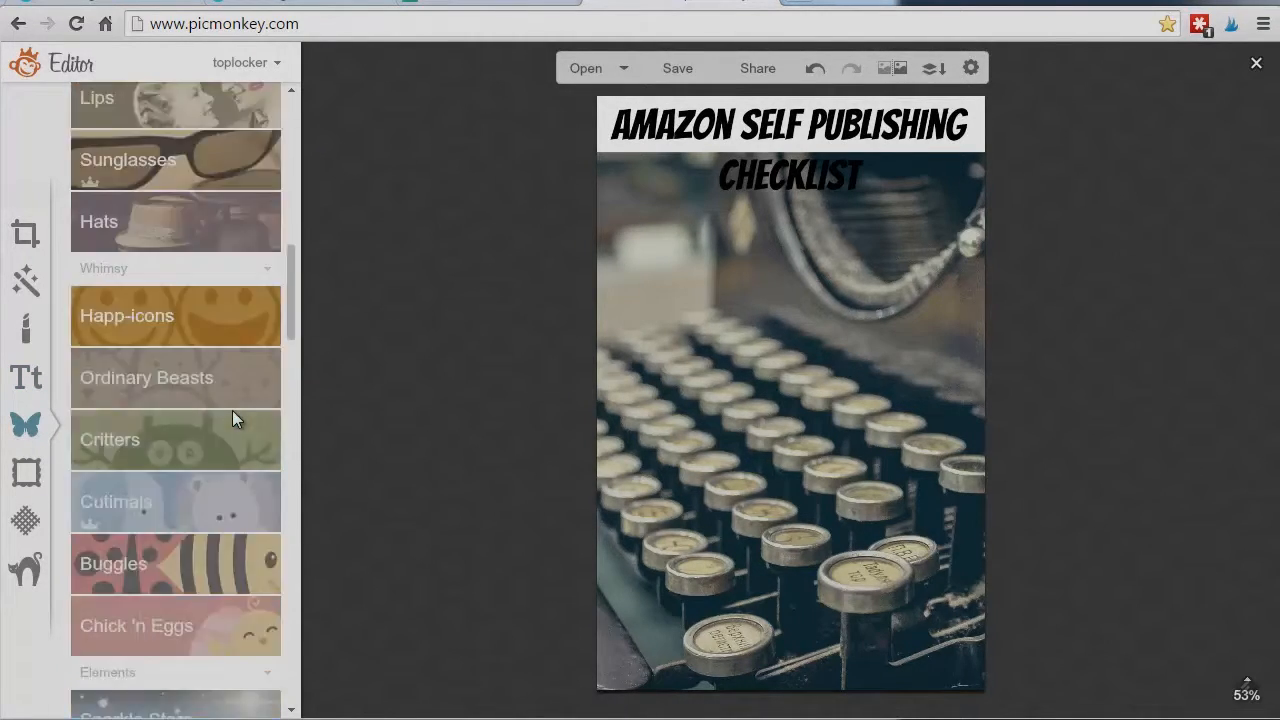
scroll(232, 415, "down", 5)
scroll(232, 415, "down", 3)
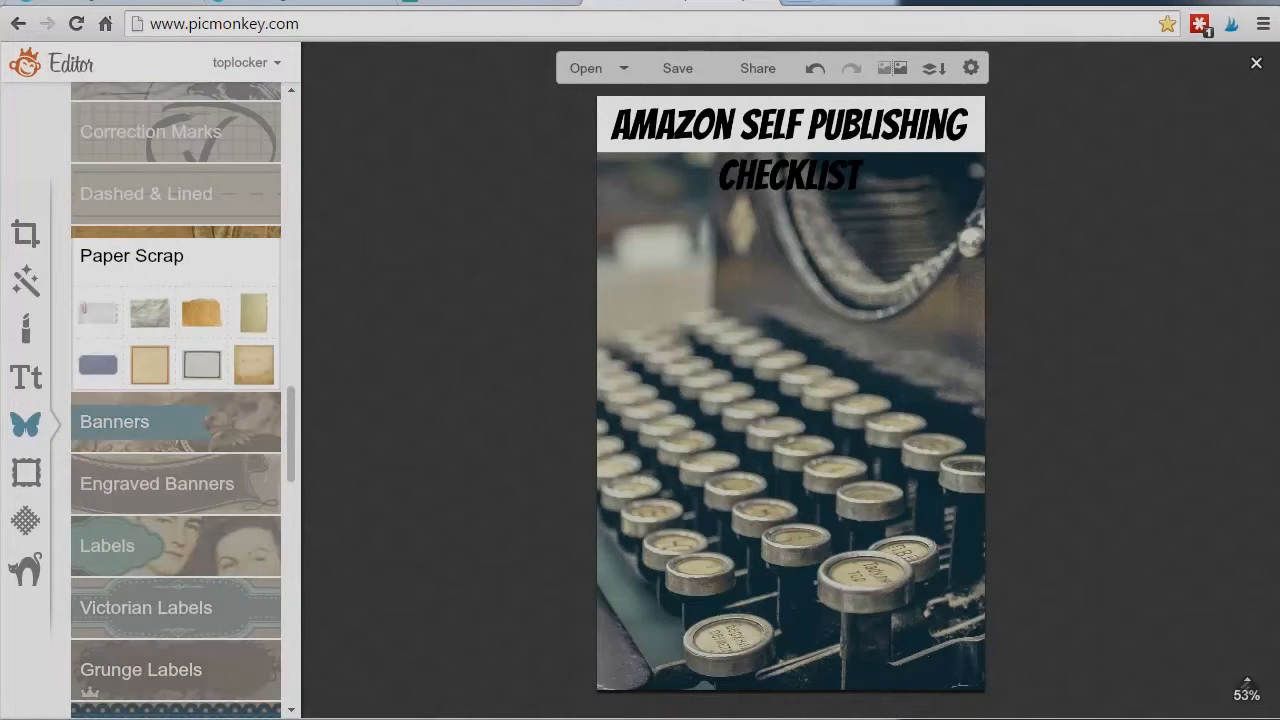
key("alt+Tab")
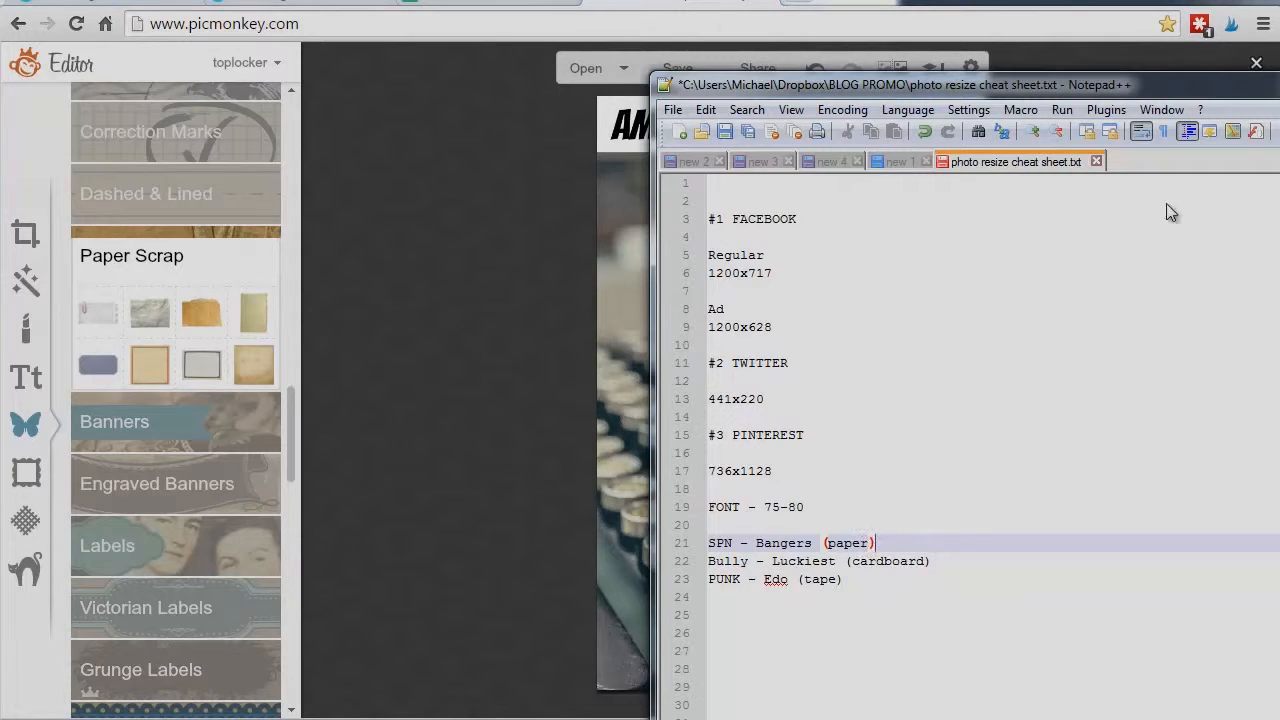
key("alt+Tab")
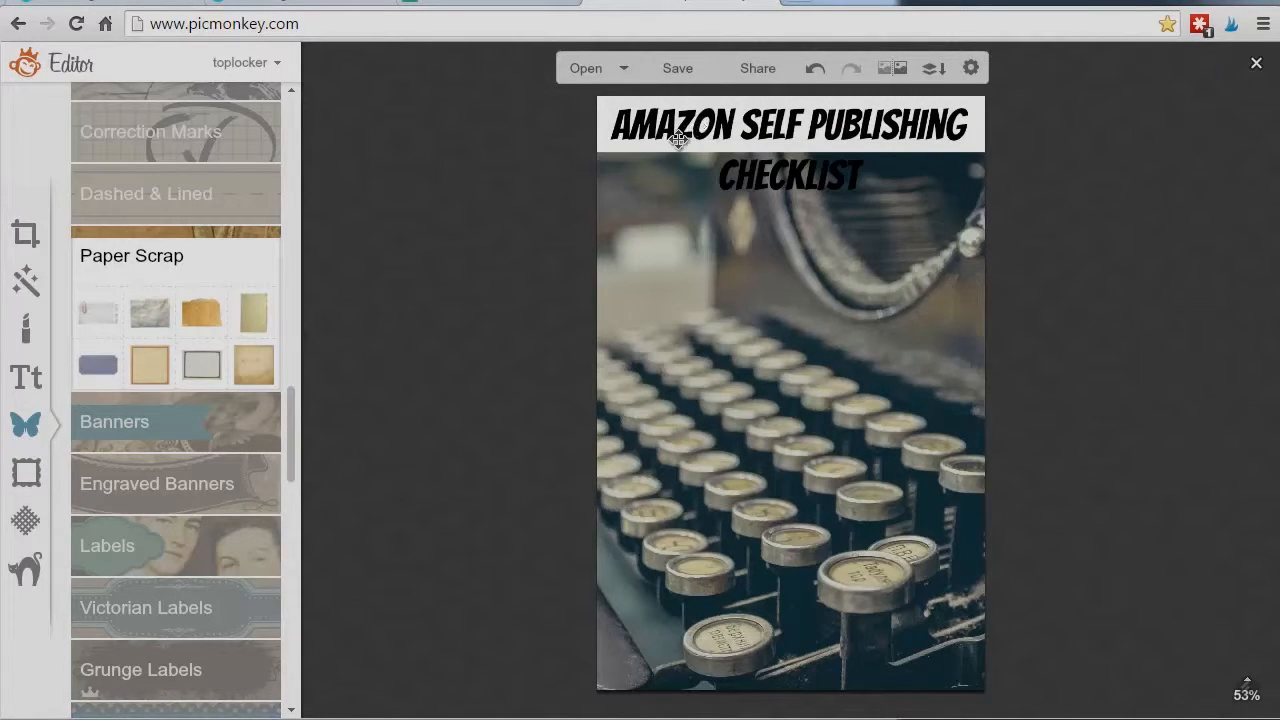
Add the lined notebook paper scrap and move it over the title area at the top
left_click(100, 312)
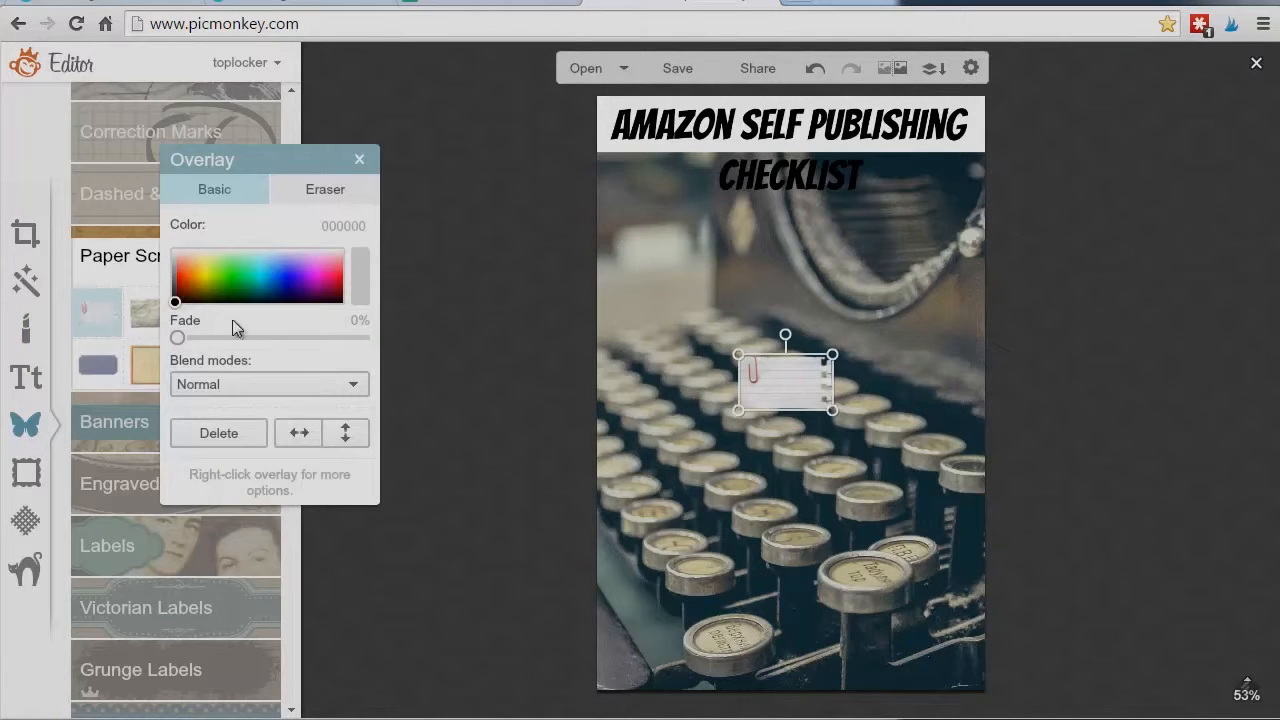
left_click(360, 160)
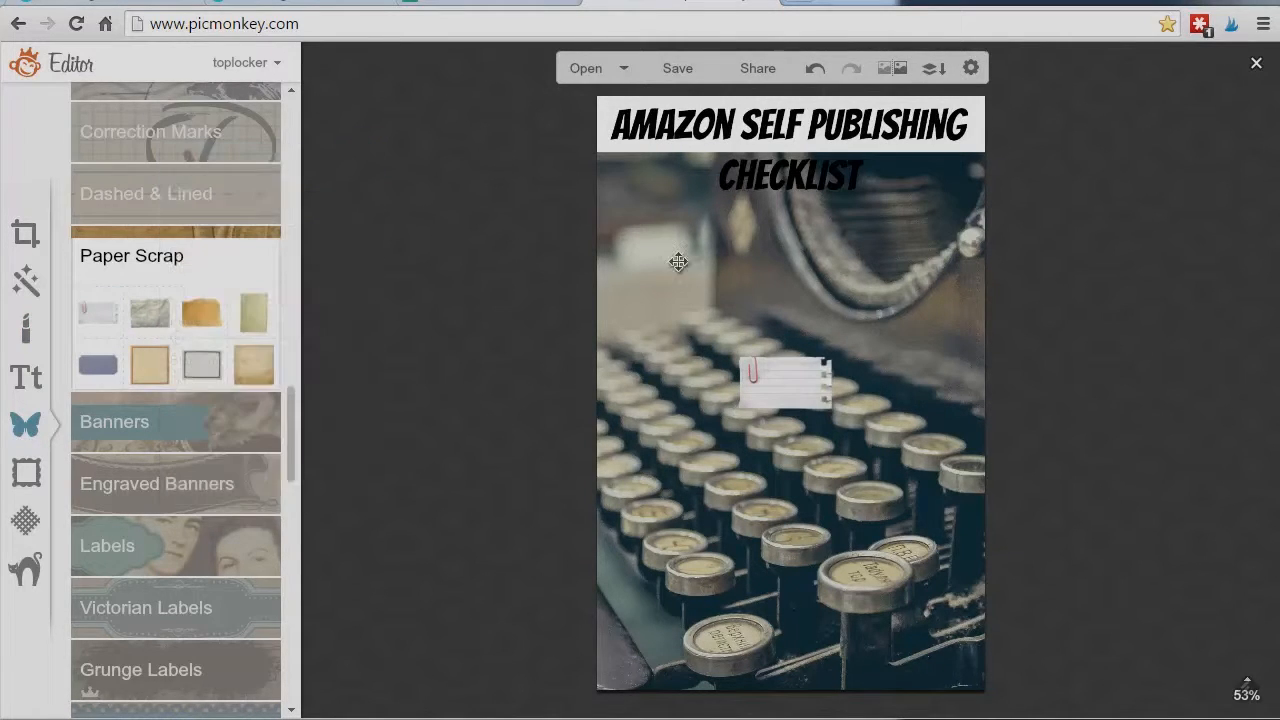
mouse_move(786, 395)
left_mouse_down()
mouse_move(758, 297)
mouse_move(655, 145)
mouse_move(1009, 220)
mouse_move(1041, 246)
left_mouse_up()
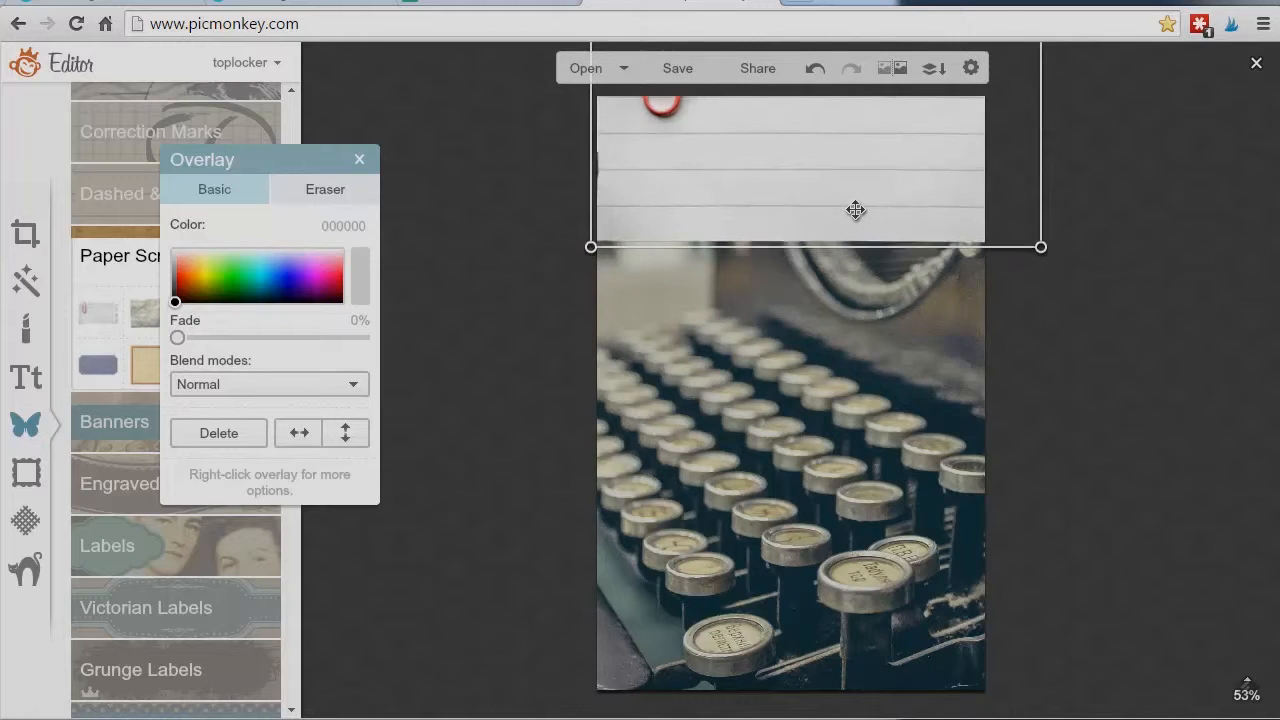
mouse_move(855, 210)
left_mouse_down()
mouse_move(855, 148)
mouse_move(855, 172)
left_mouse_up()
Layer the paper strip behind the title but in front of the photo
right_click(839, 134)
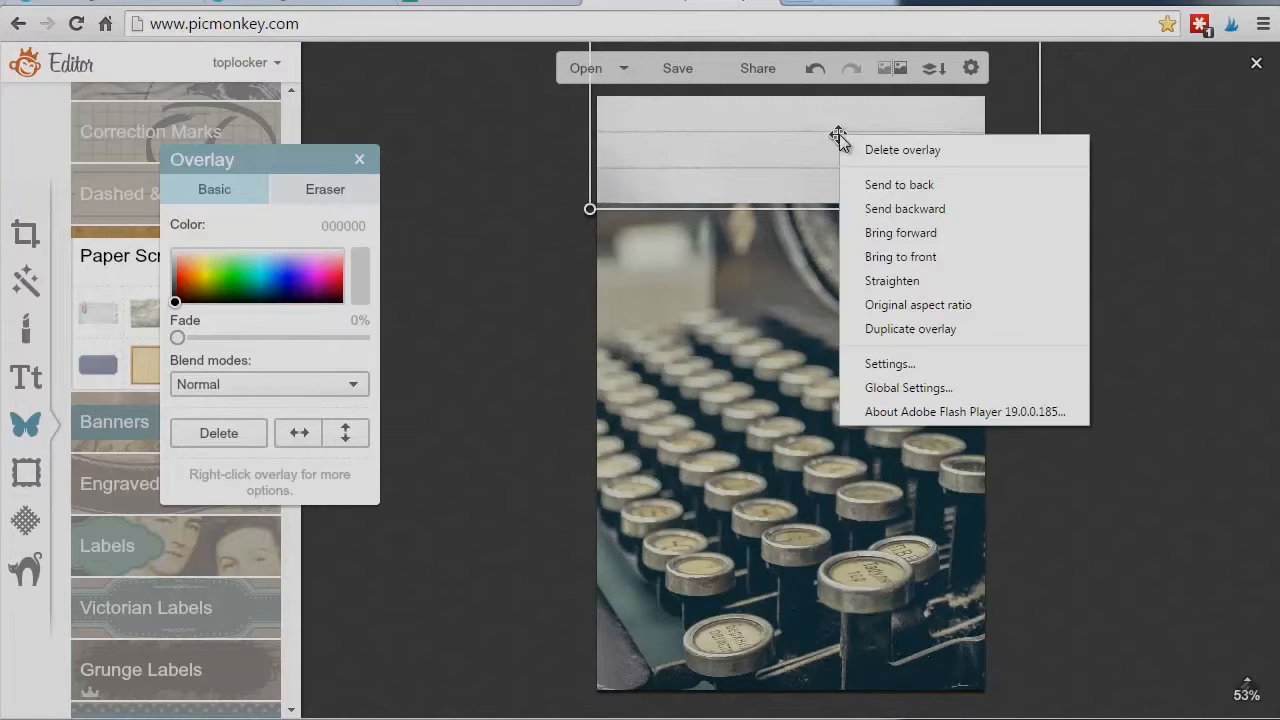
left_click(899, 184)
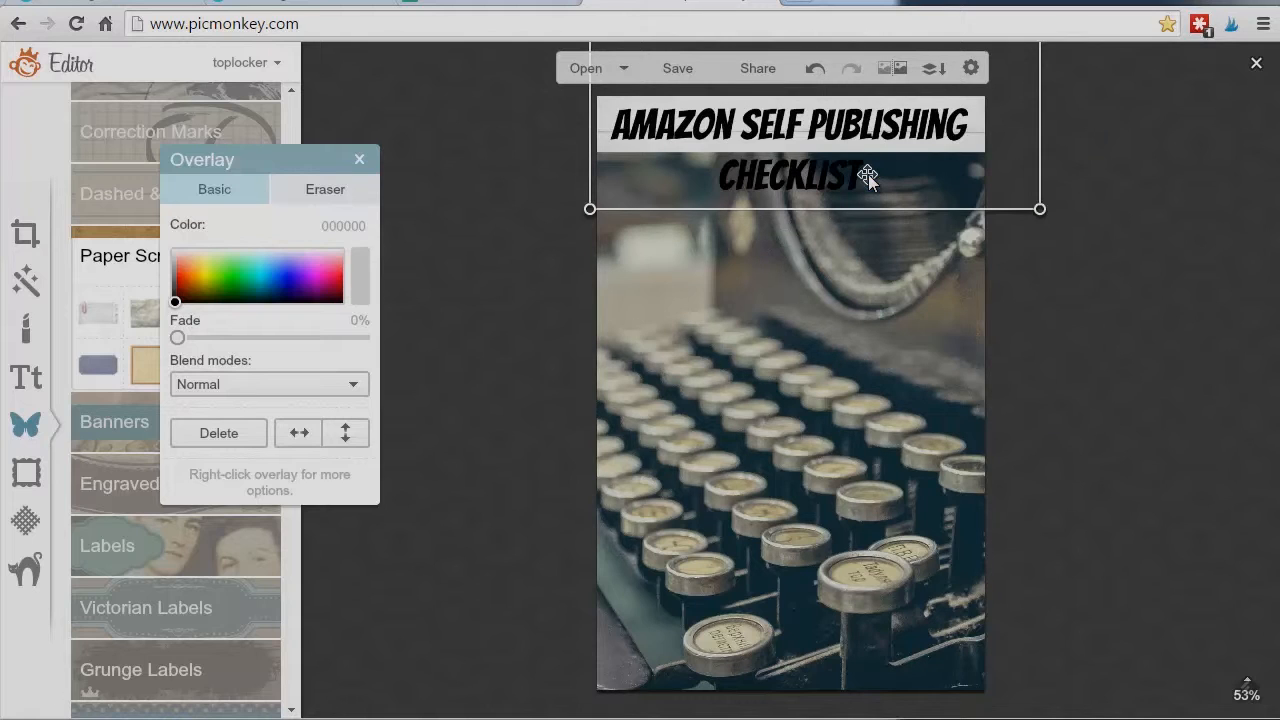
right_click(971, 135)
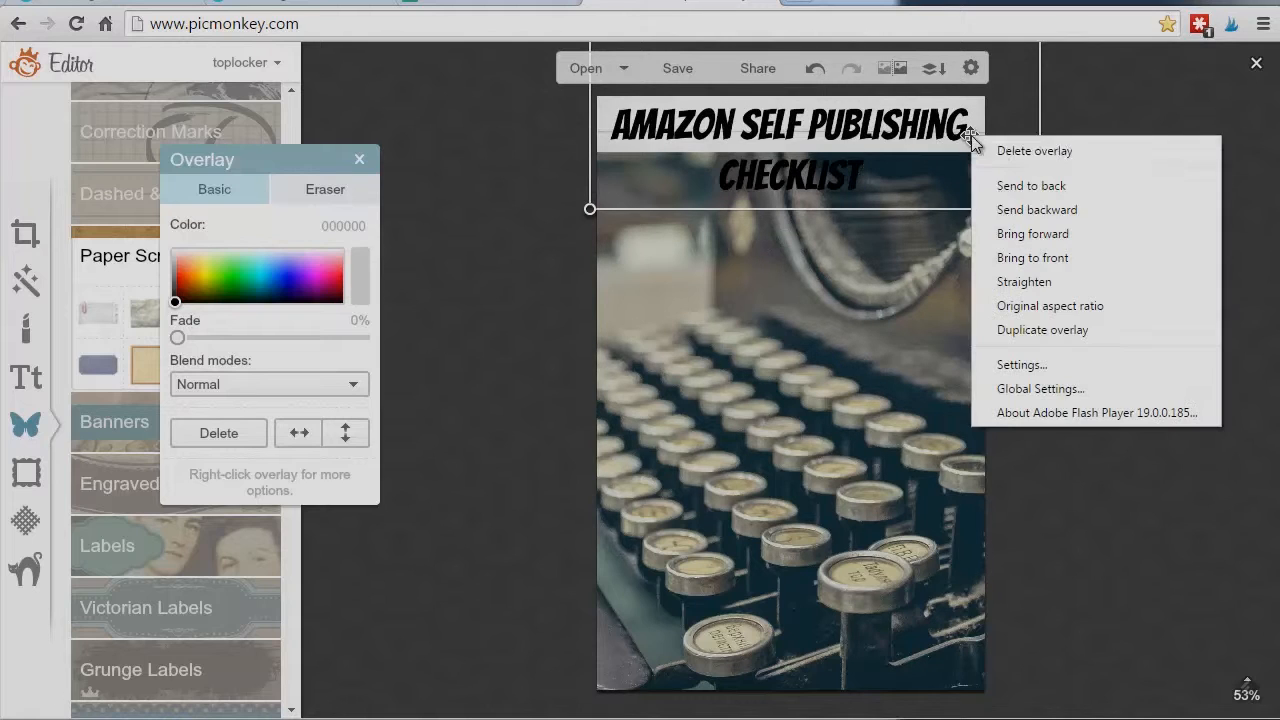
left_click(1003, 213)
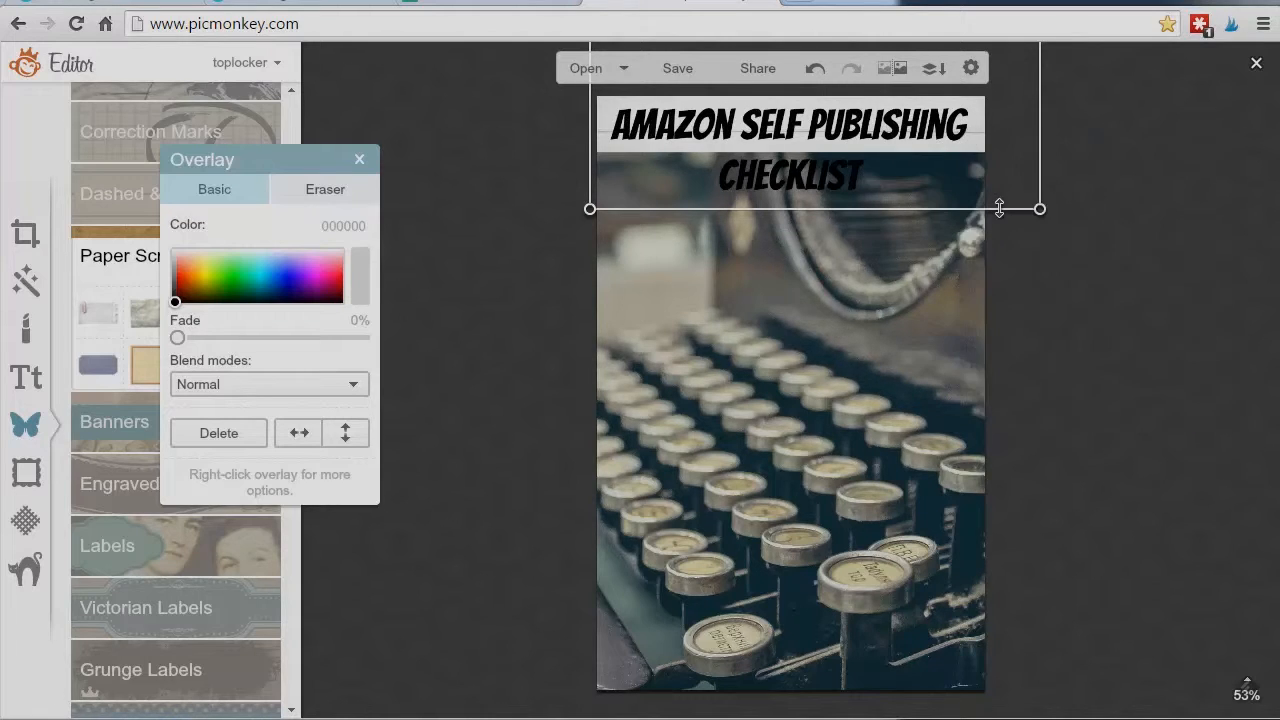
right_click(974, 141)
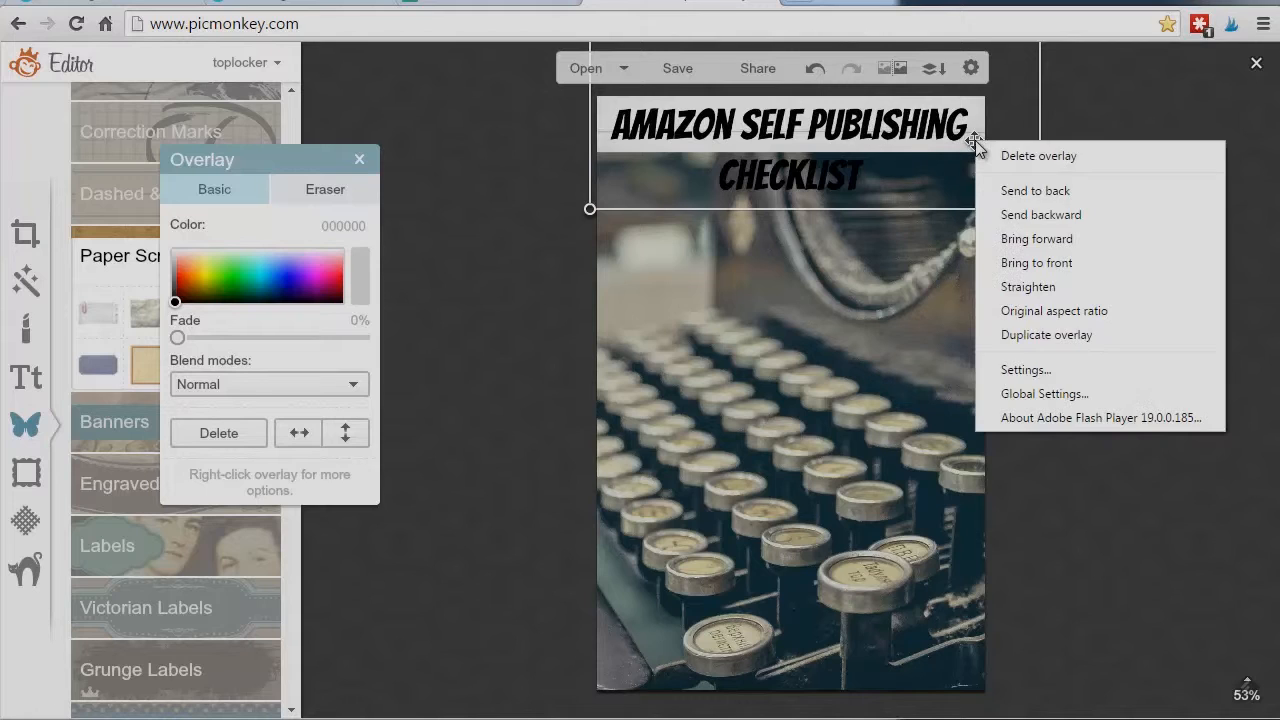
left_click(1010, 245)
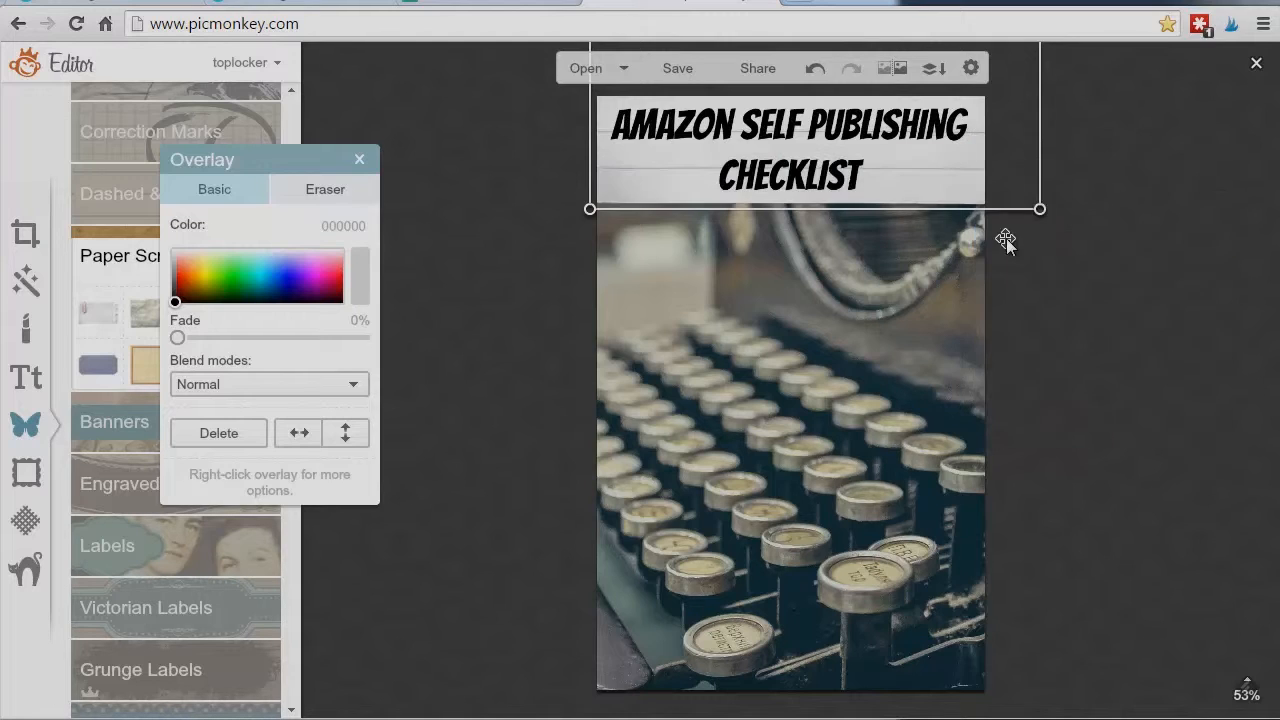
Stretch the paper strip down to reach below CHECKLIST
left_click(1110, 349)
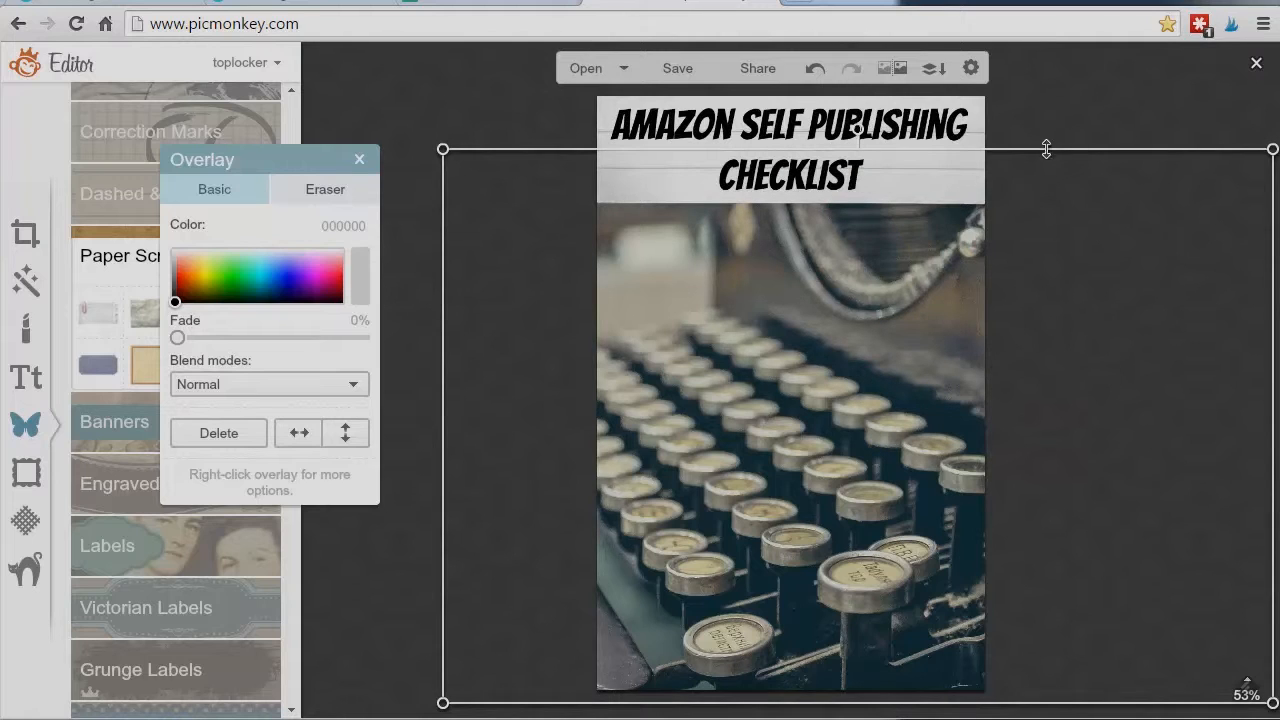
left_click(960, 125)
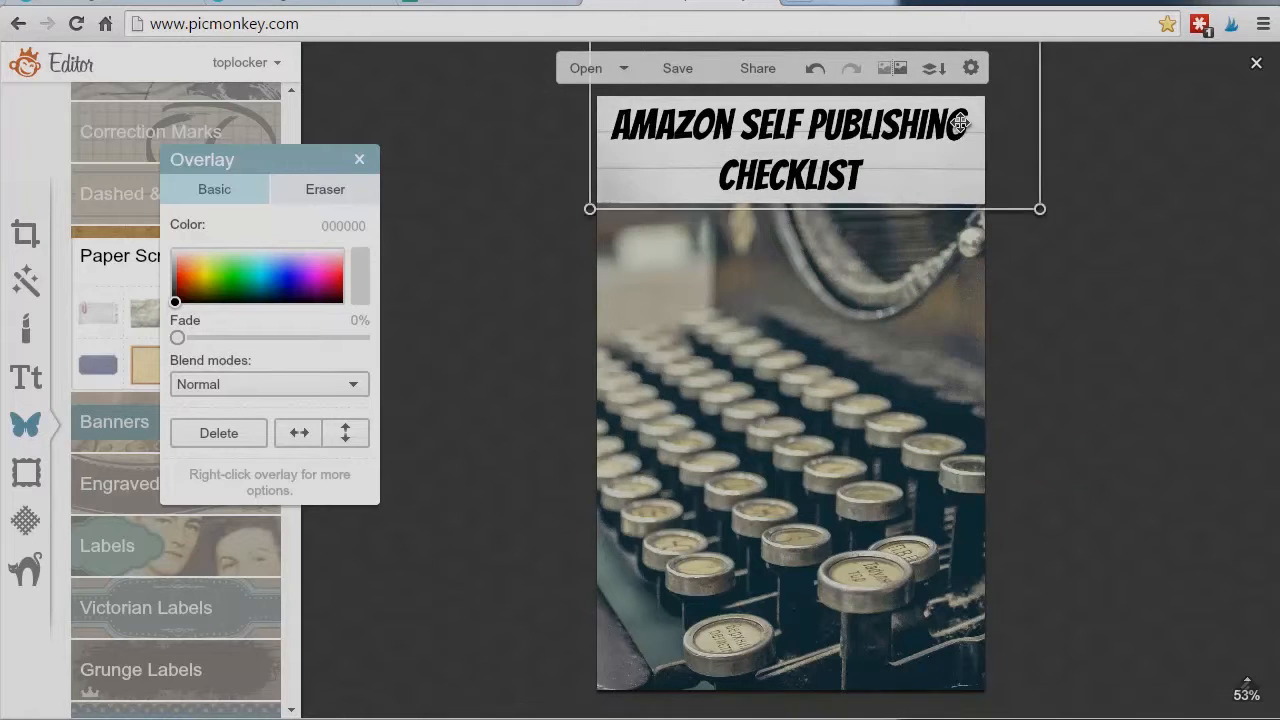
mouse_move(900, 200)
left_mouse_down()
mouse_move(893, 232)
mouse_move(707, 193)
left_mouse_up()
Raise the title size from 80 to 90 and refit the paper strip flush to the canvas top behind it
left_click(913, 130)
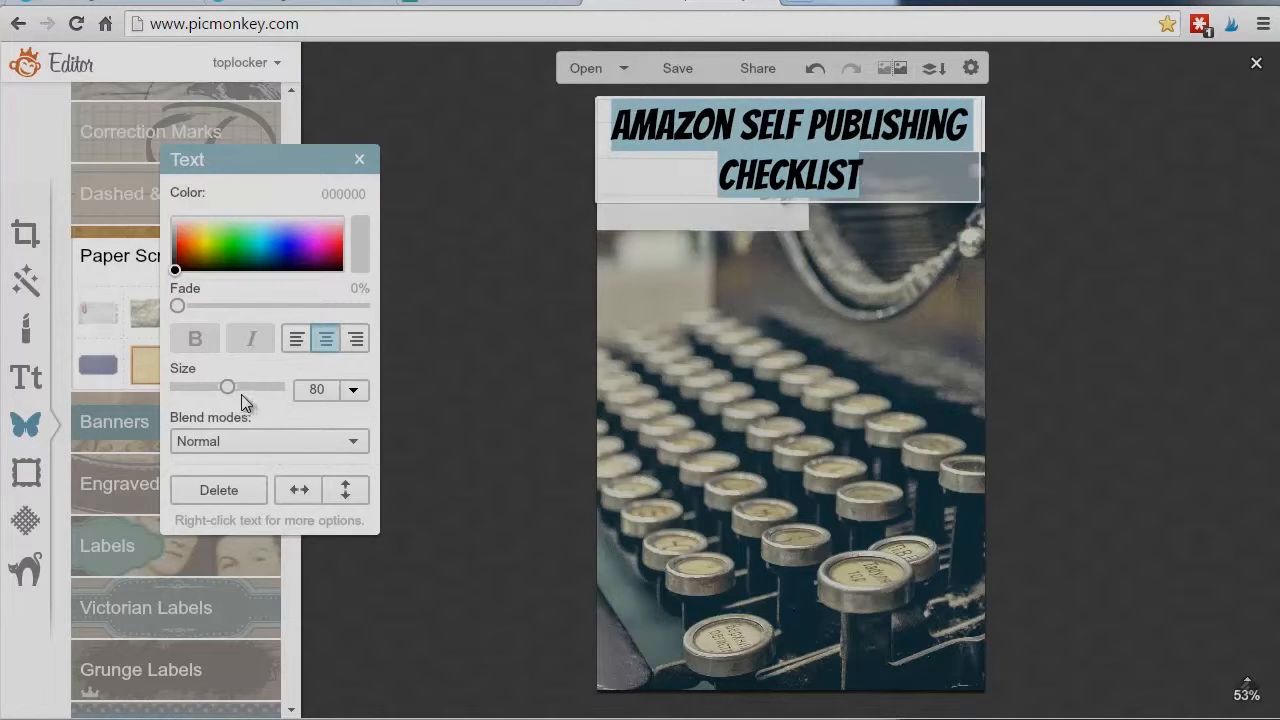
left_click_drag(229, 389, 233, 389)
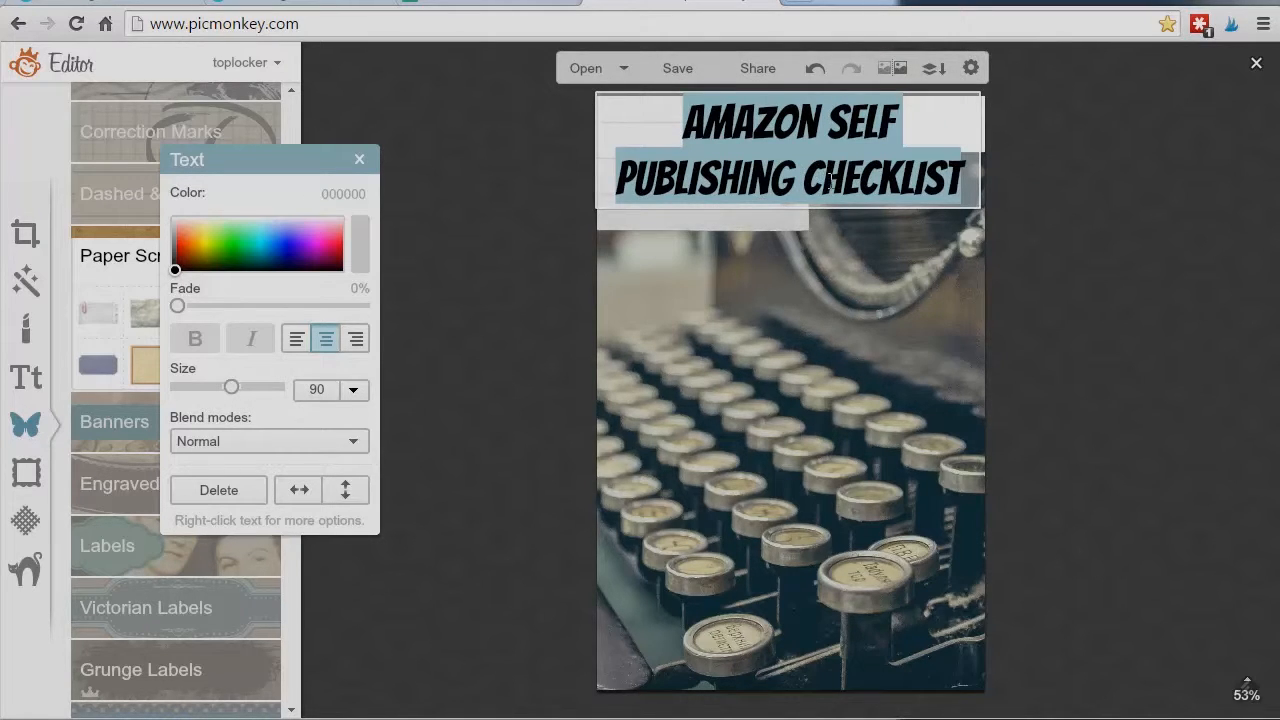
left_click(893, 237)
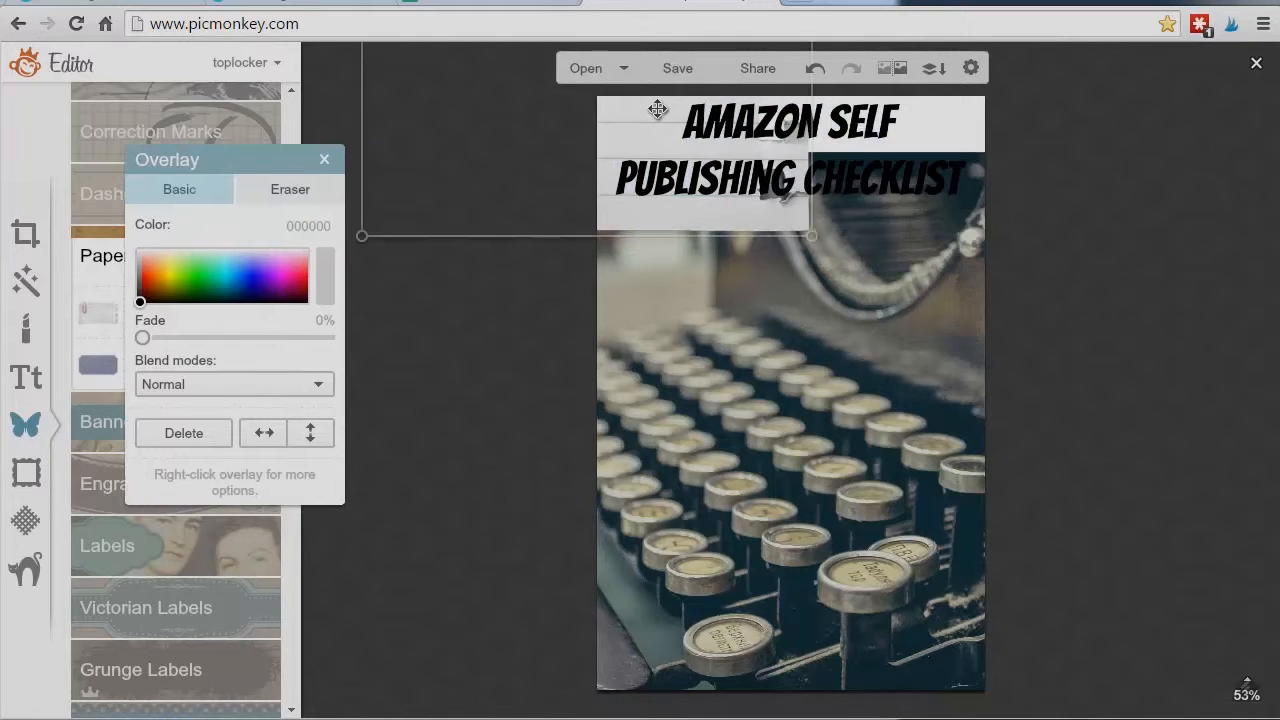
mouse_move(753, 208)
left_mouse_down()
mouse_move(842, 117)
mouse_move(884, 100)
left_mouse_up()
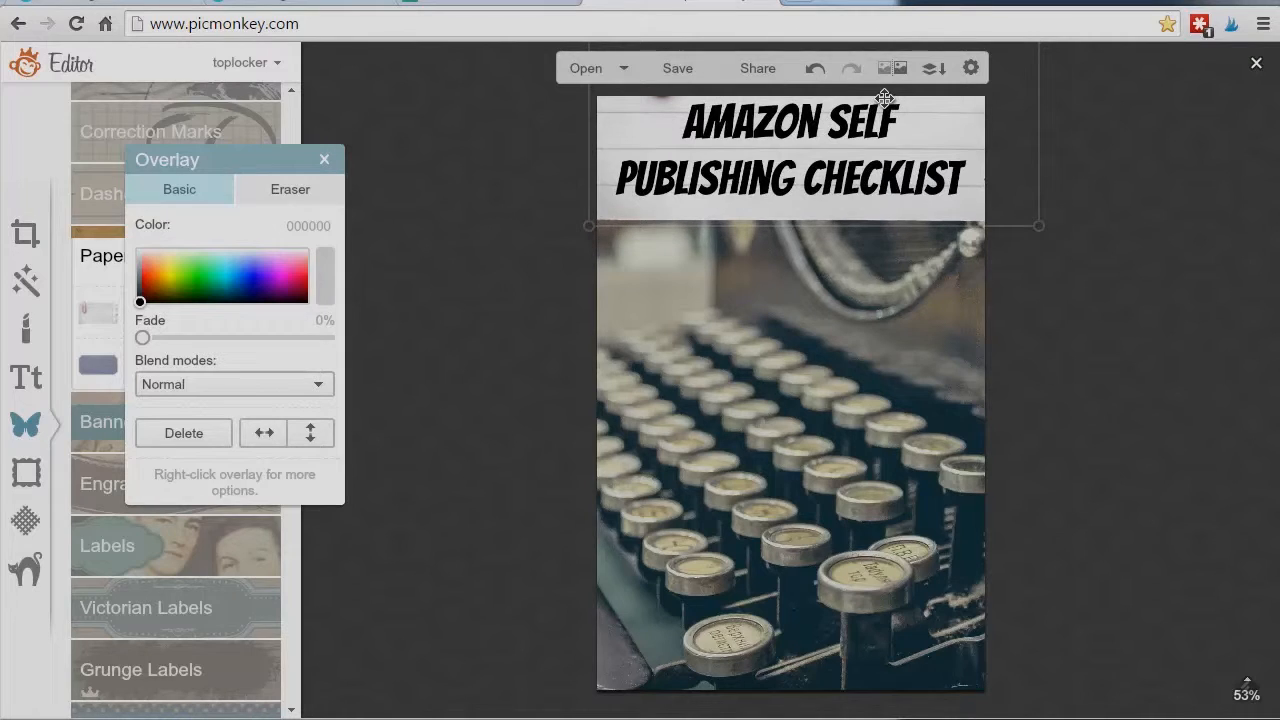
left_click(1172, 232)
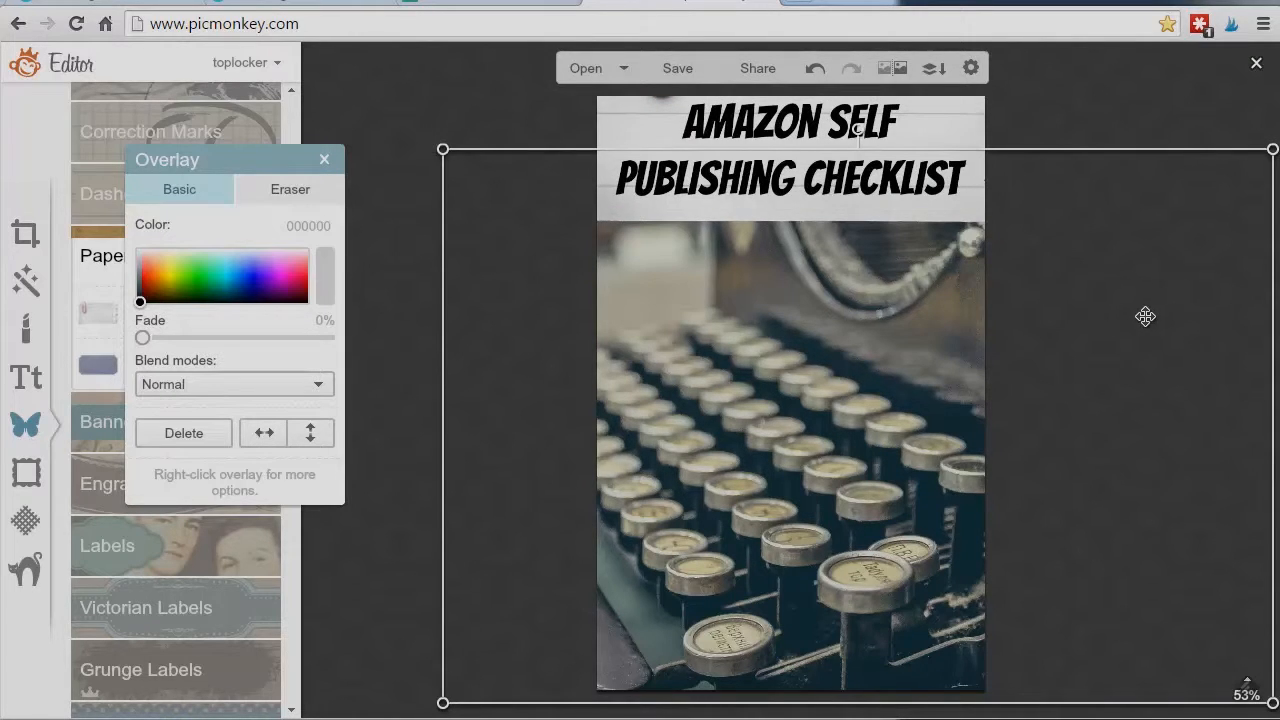
left_click(1132, 100)
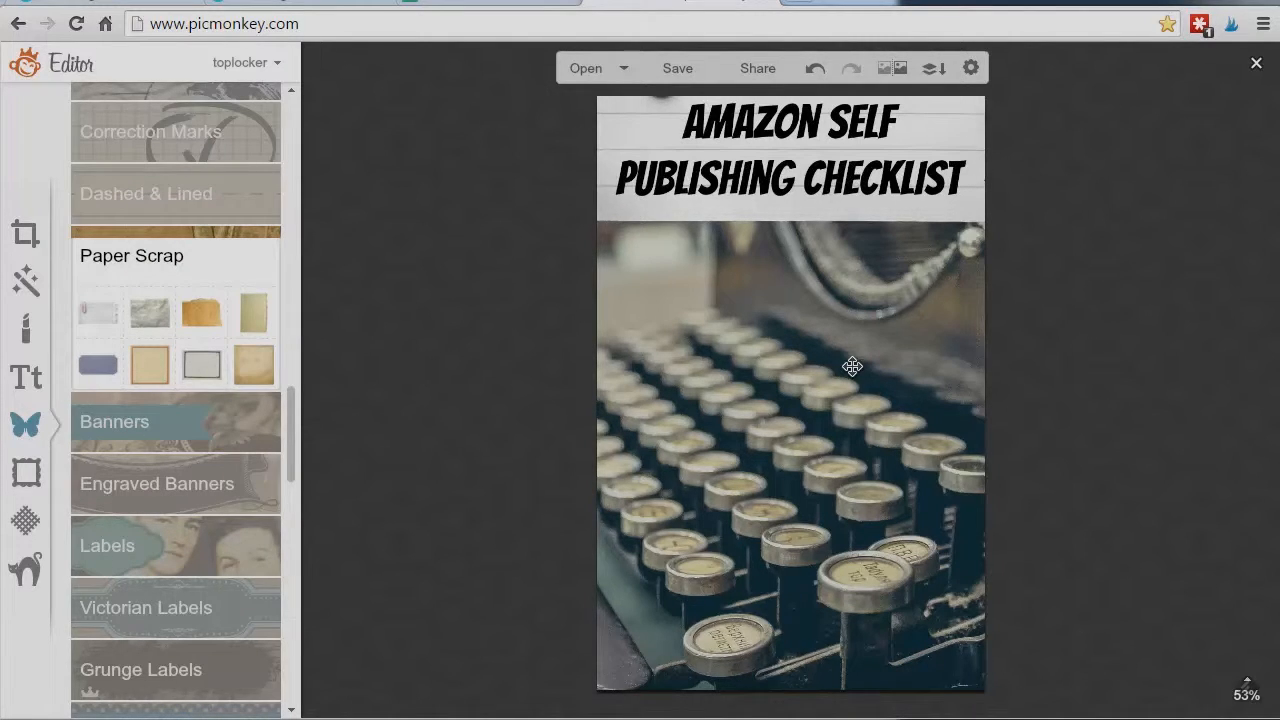
Name the file amazon-self-publishing-3 as .jpg at top quality and save it to the computer
left_click(683, 72)
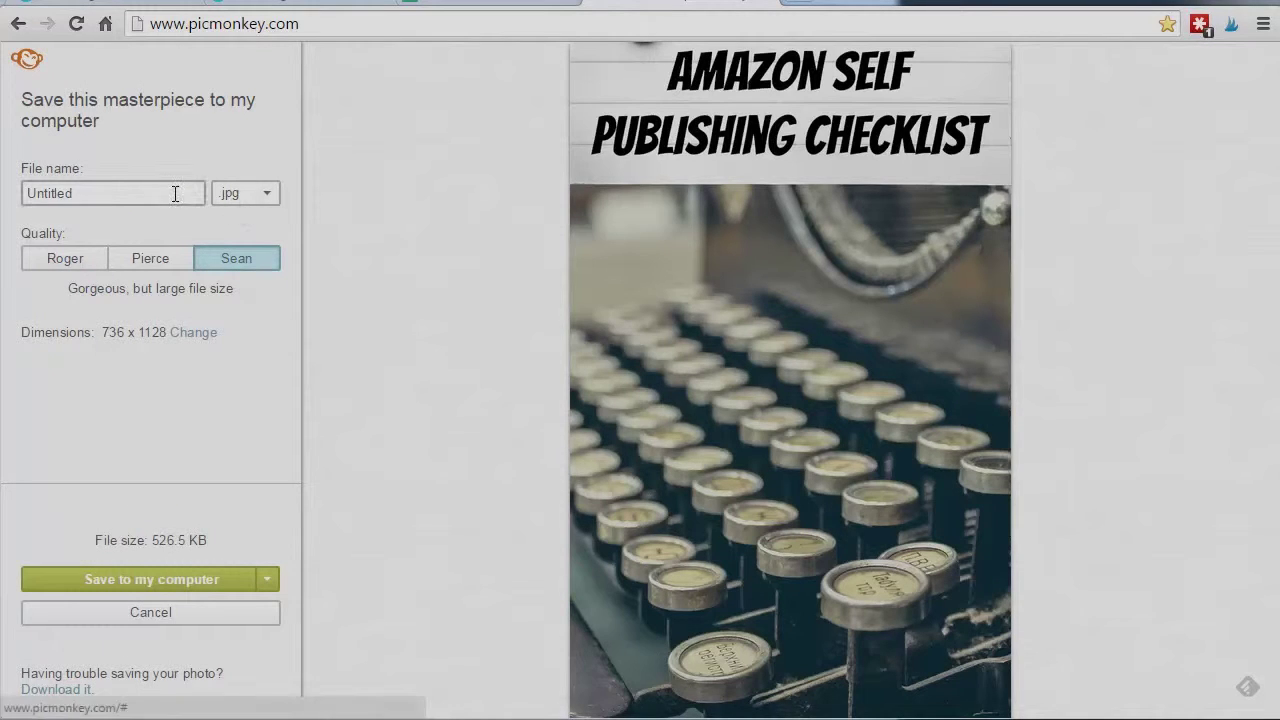
left_click(130, 193)
left_click_drag(130, 193, 20, 193)
type("amazon-self-publishing-3")
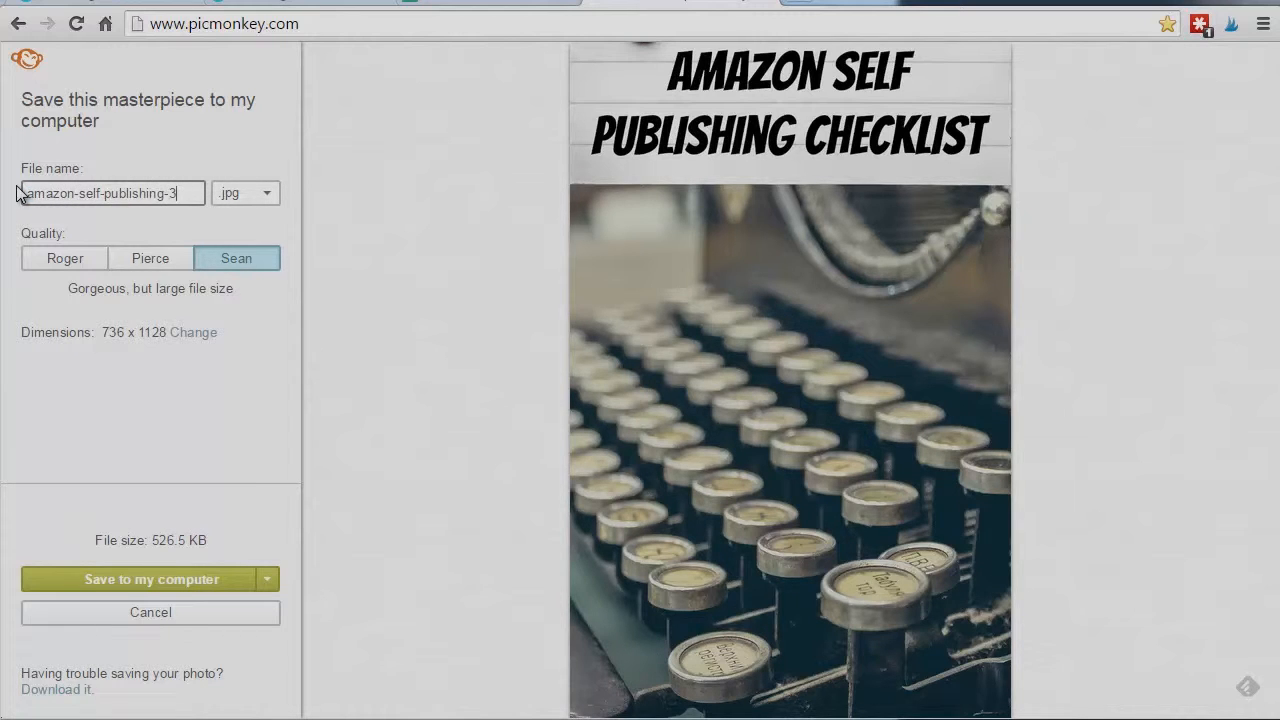
left_click(150, 580)
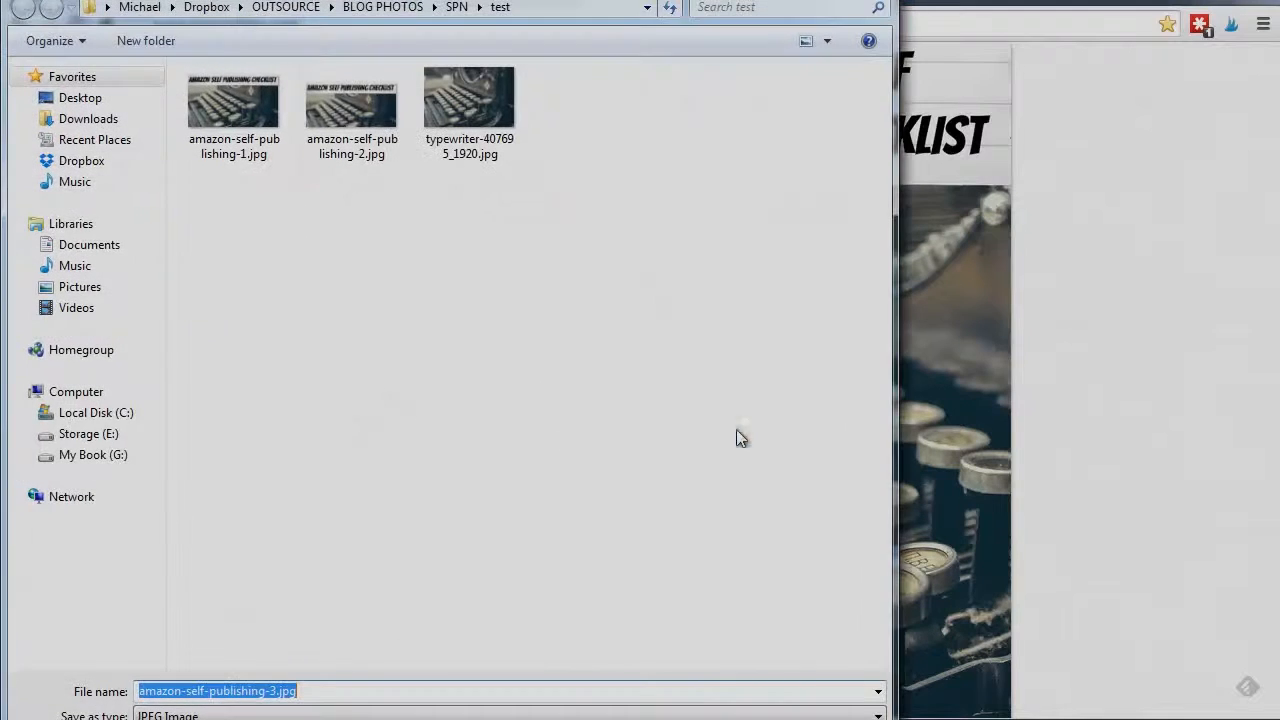